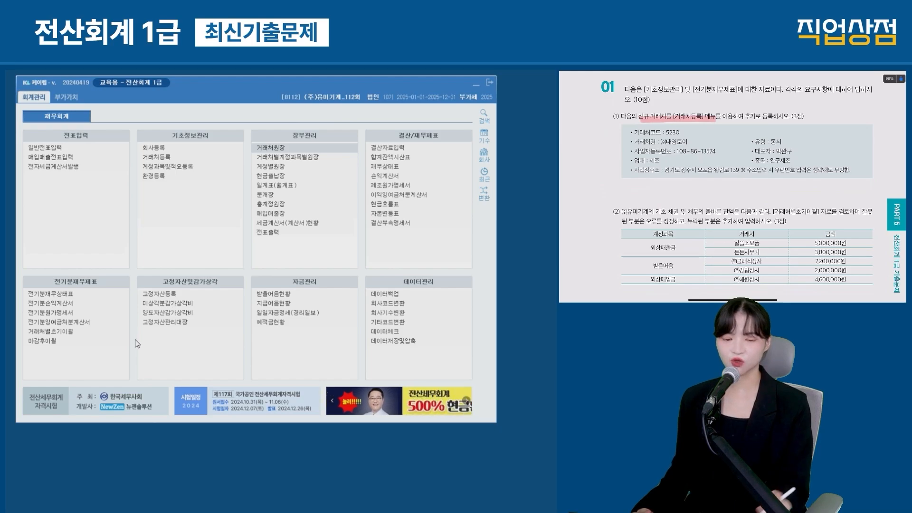
# Step: Add customer 05230 (주)대영토이 to 거래처등록 with type 3:동시
pyautogui.click(172, 158)
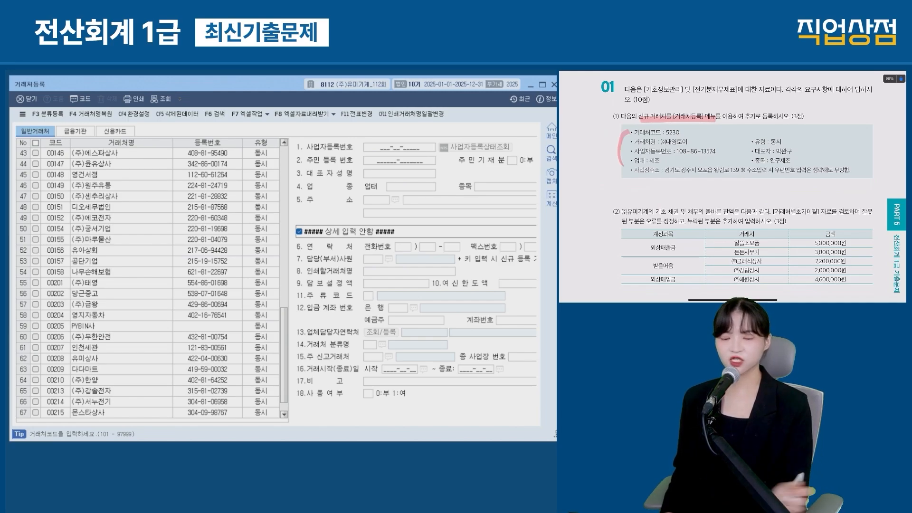
pyautogui.moveTo(14, 125); pyautogui.dragTo(53, 138)
pyautogui.press('Escape')
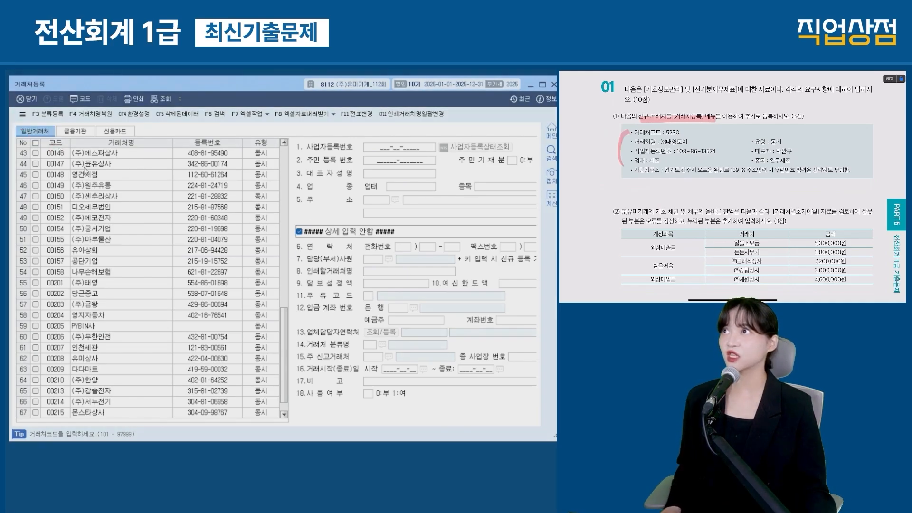
pyautogui.scroll(-2, 170, 366)
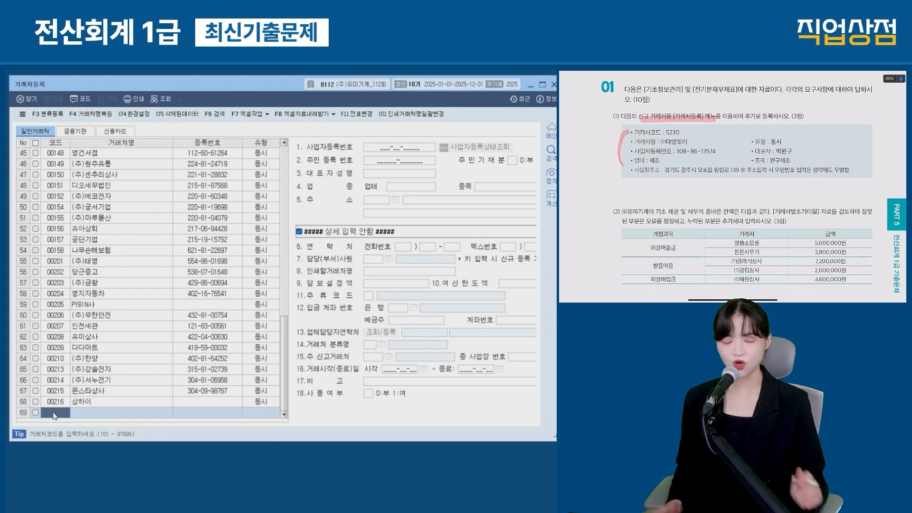
pyautogui.write('5230')
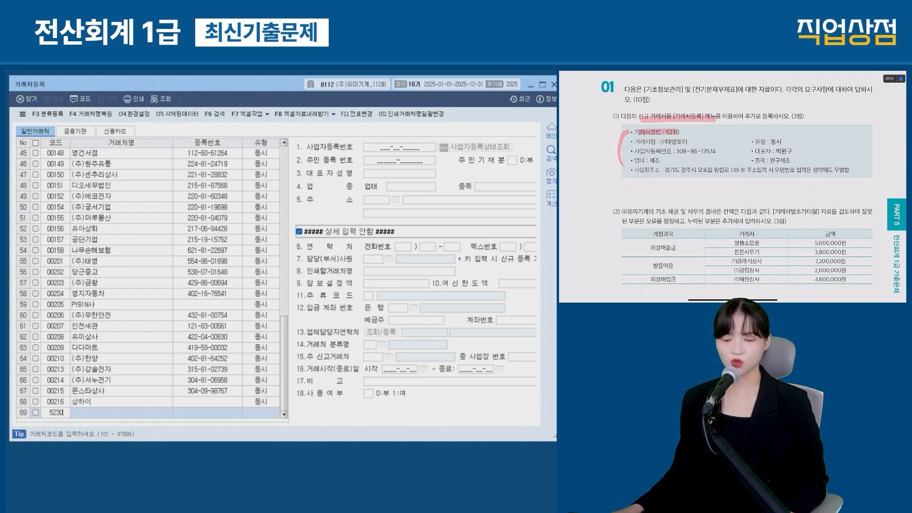
pyautogui.press('Return')
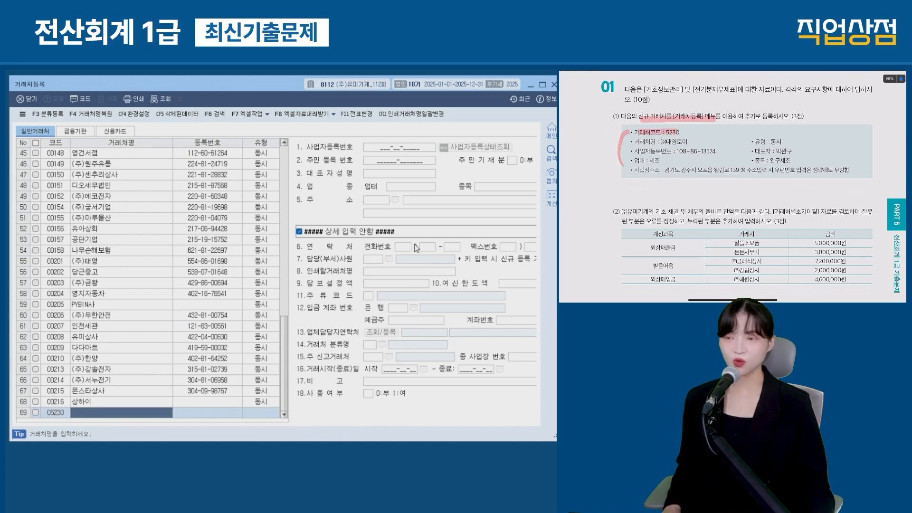
pyautogui.write('(주)대영토이')
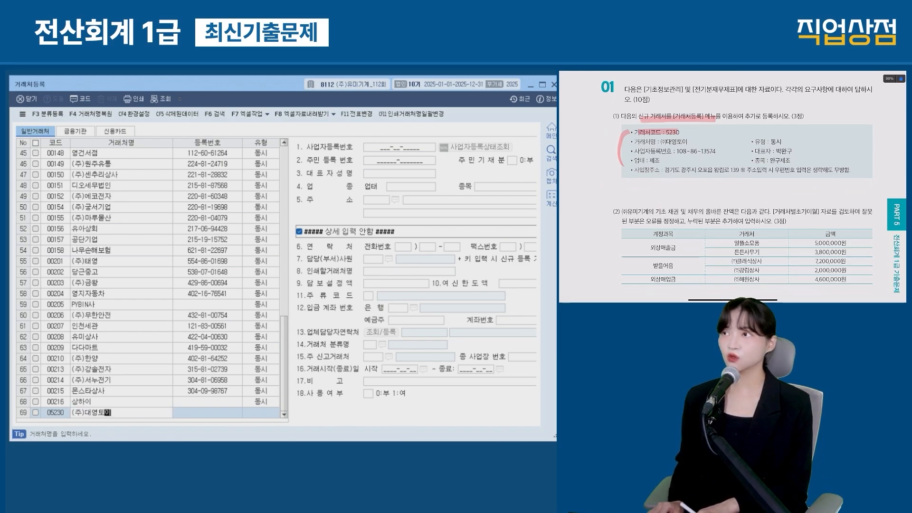
pyautogui.press('Return')
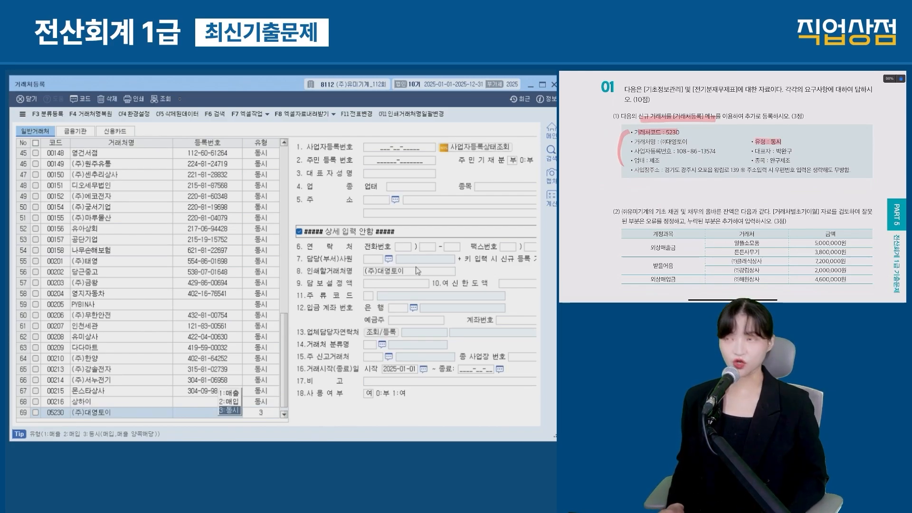
pyautogui.press('Return')
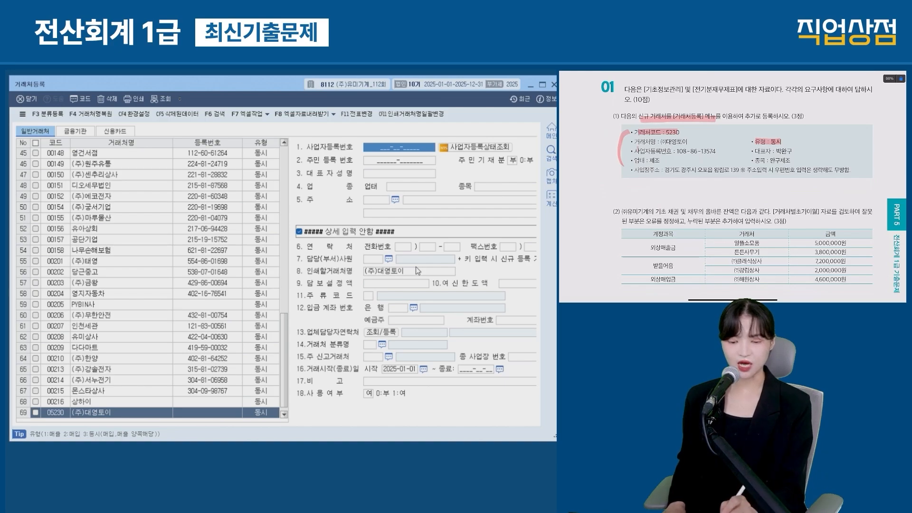
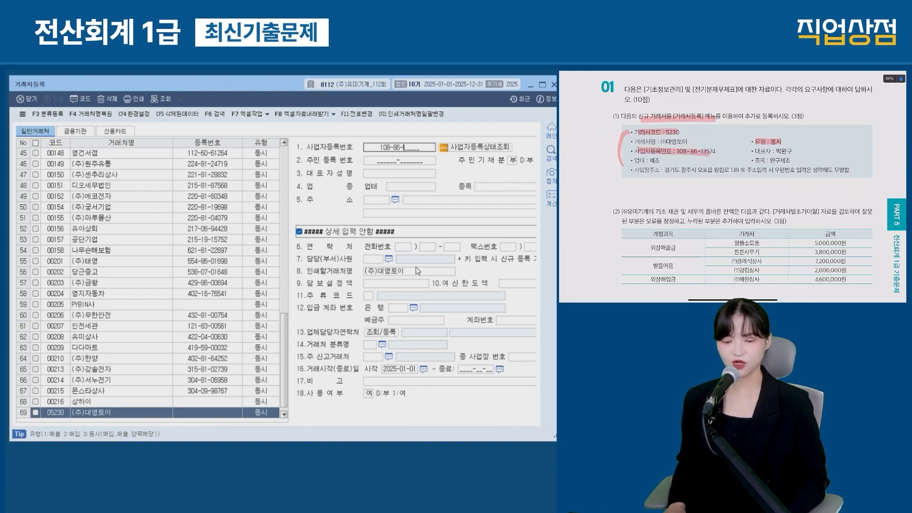
# Step: Enter its business number, representative, 업태 제조, 종목 완구제조 and address, then close the registry
pyautogui.press('Return')
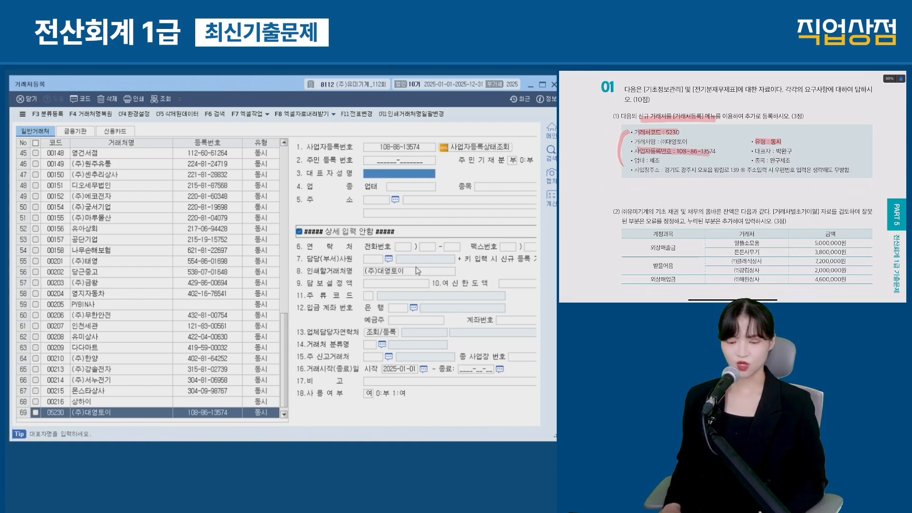
pyautogui.press('Return')
pyautogui.write('제조')
pyautogui.press('Return')
pyautogui.write('완구제조')
pyautogui.press('Return')
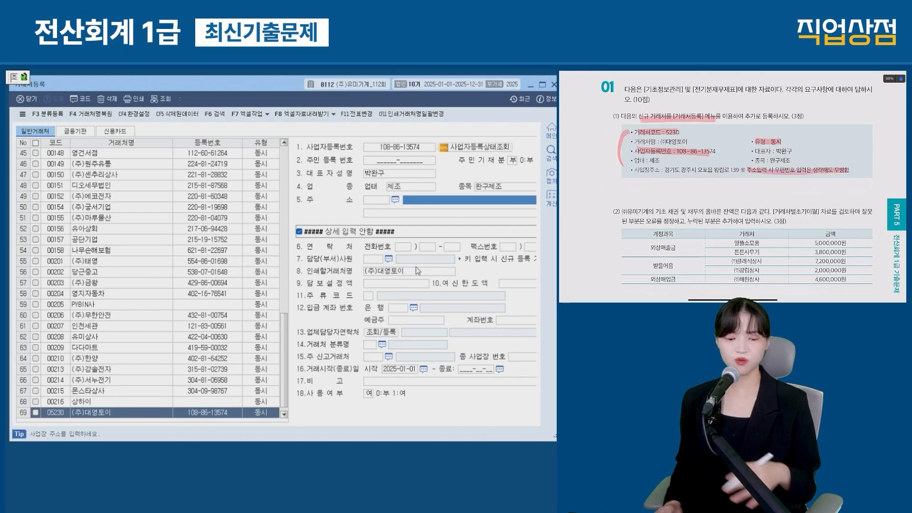
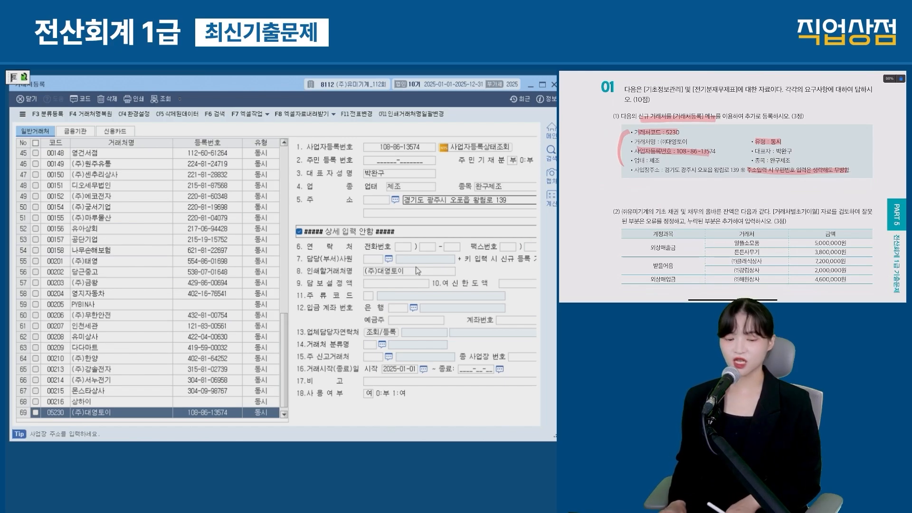
pyautogui.press('Return')
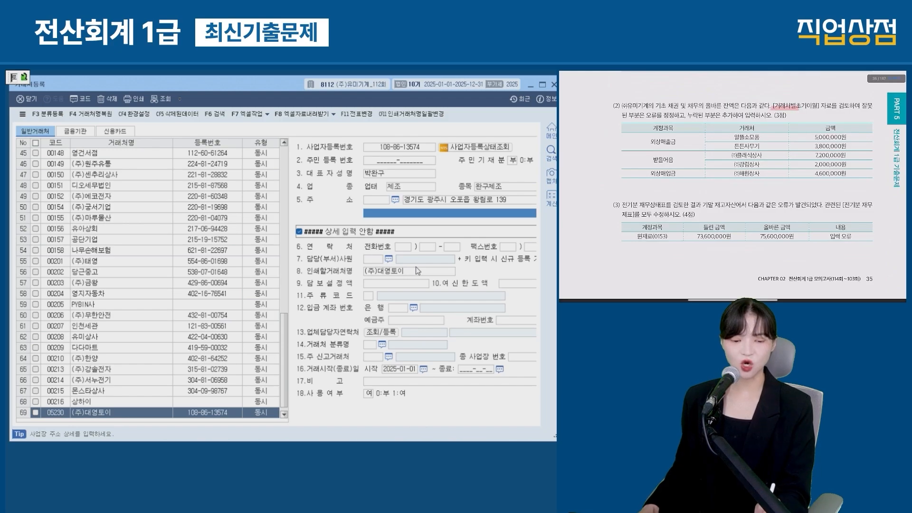
pyautogui.press('Escape')
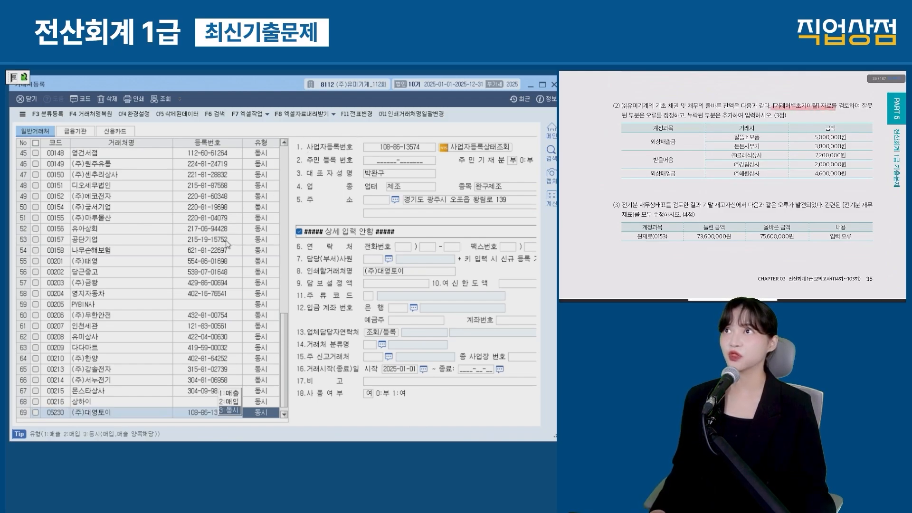
pyautogui.press('Escape')
pyautogui.moveTo(22, 323); pyautogui.dragTo(90, 340)
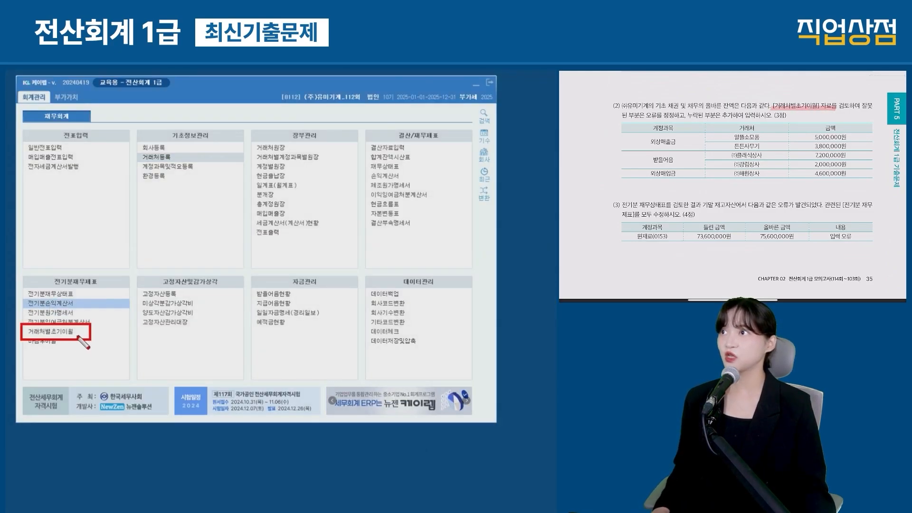
# Step: In 거래처별초기이월, change 튼튼사무기's 외상매출금 opening balance to 3,800,000
pyautogui.click(50, 331)
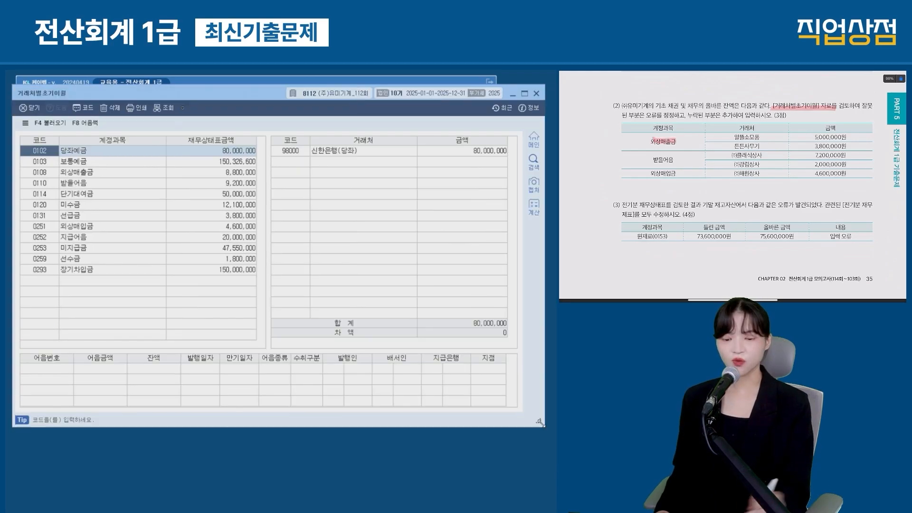
pyautogui.click(100, 171)
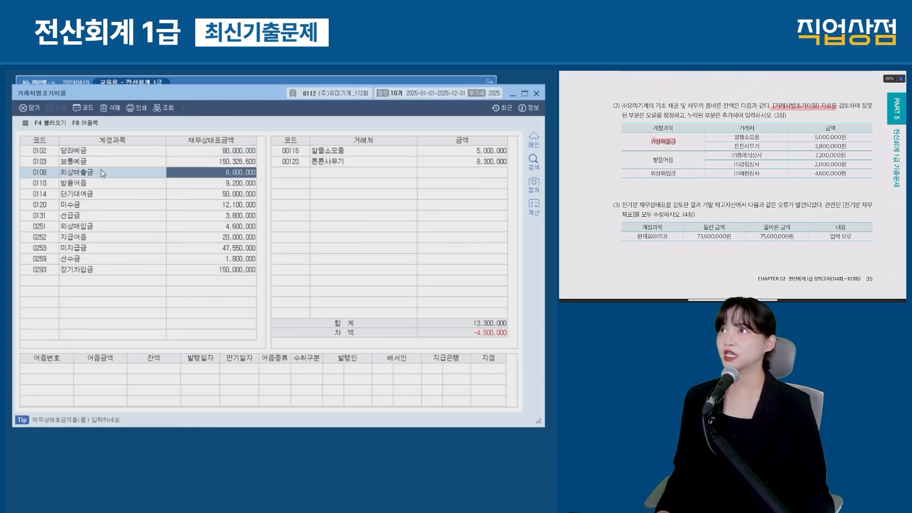
pyautogui.click(317, 154)
pyautogui.click(333, 164)
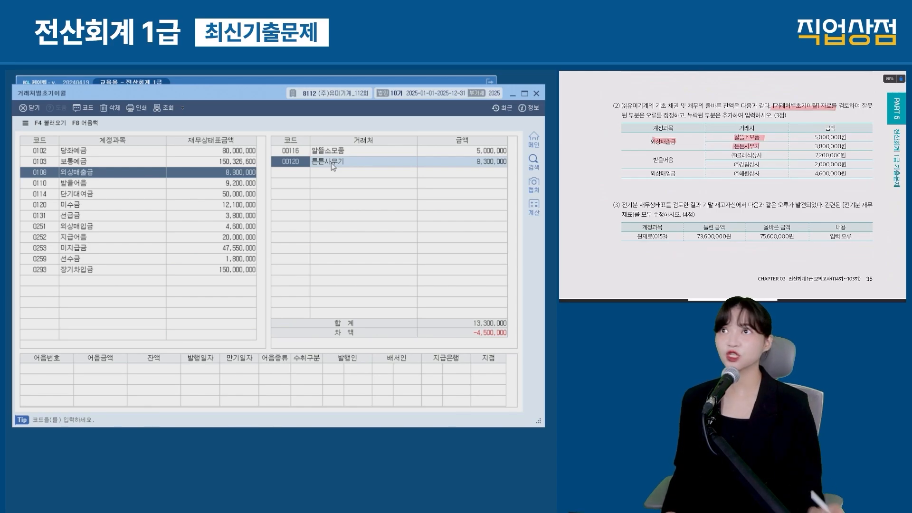
pyautogui.click(489, 164)
pyautogui.write('3800000')
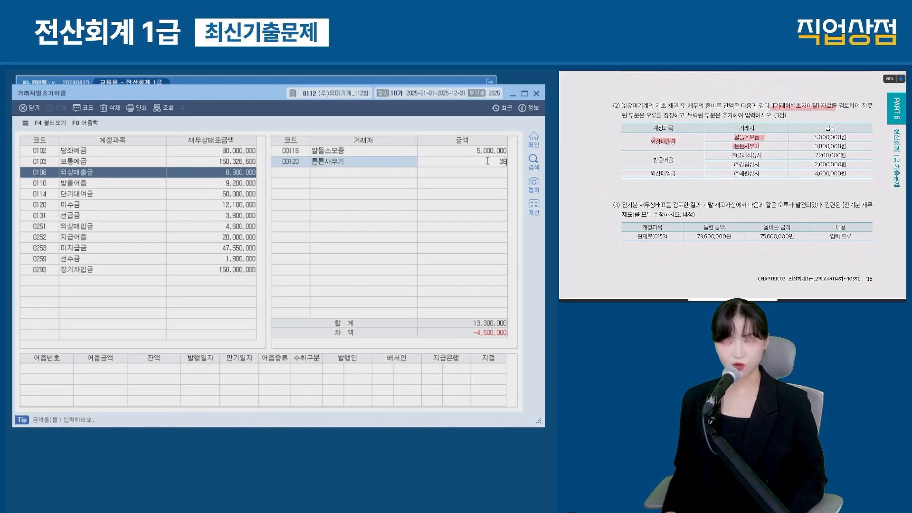
pyautogui.press('Return')
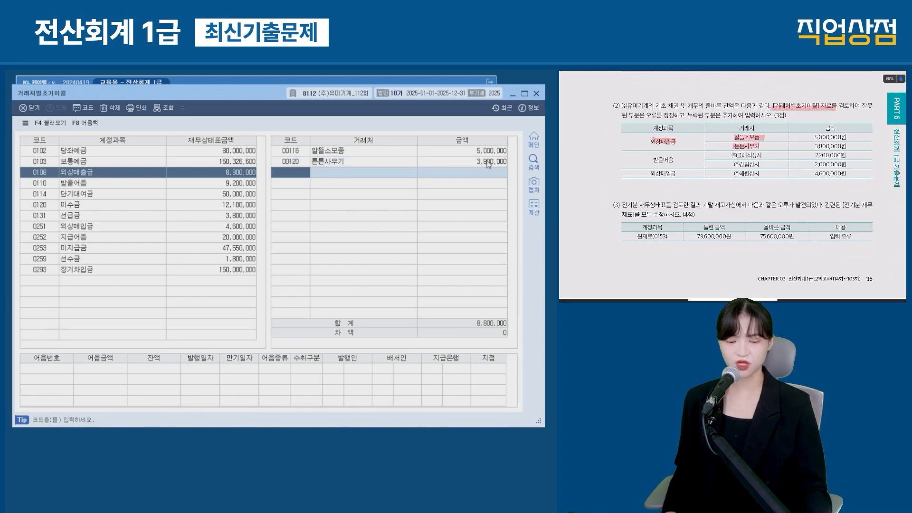
# Step: Change (주)강림상사's 받을어음 opening balance to 2,000,000
pyautogui.click(63, 185)
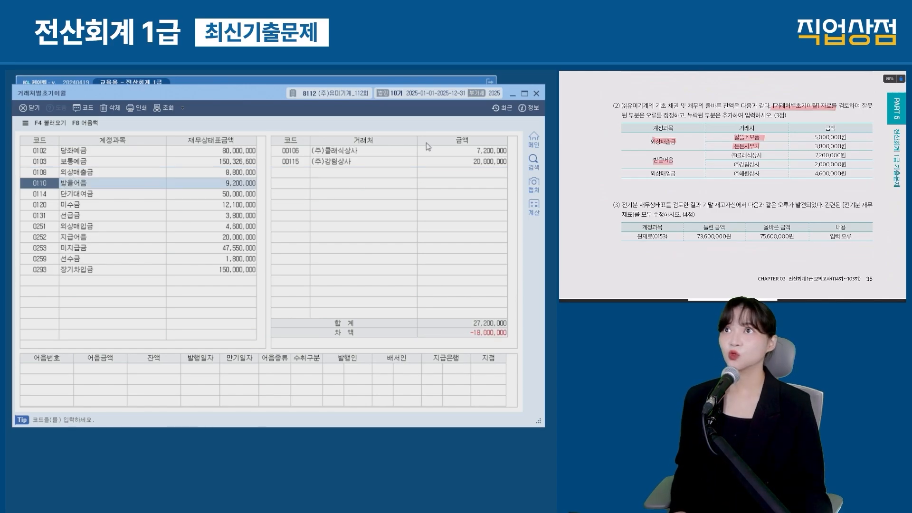
pyautogui.click(473, 151)
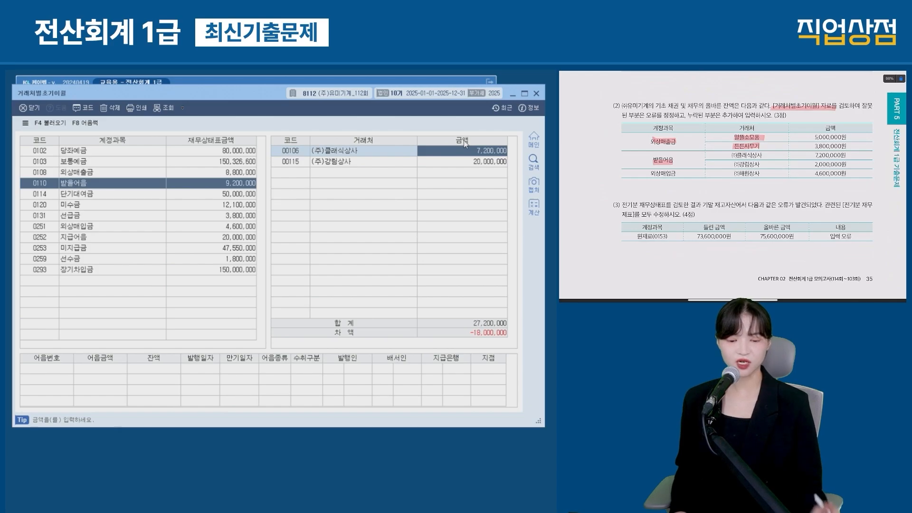
pyautogui.click(466, 163)
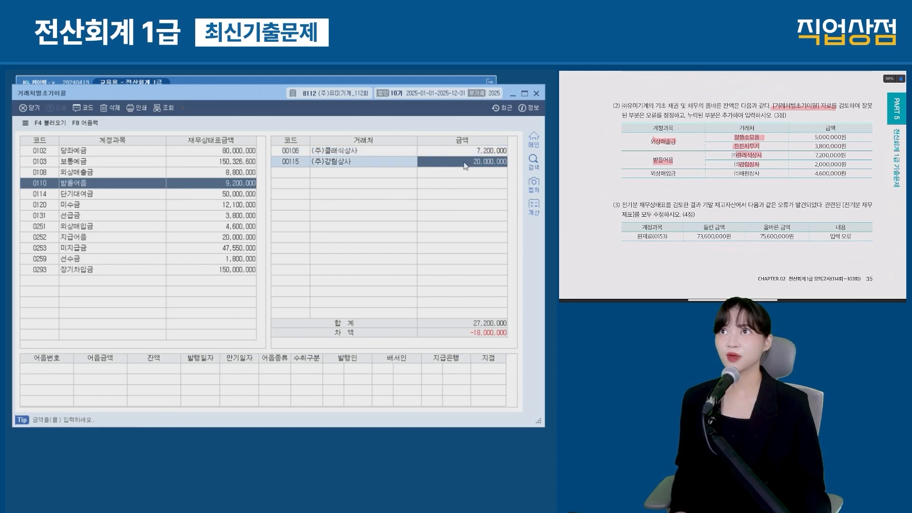
pyautogui.write('2000000')
pyautogui.press('Return')
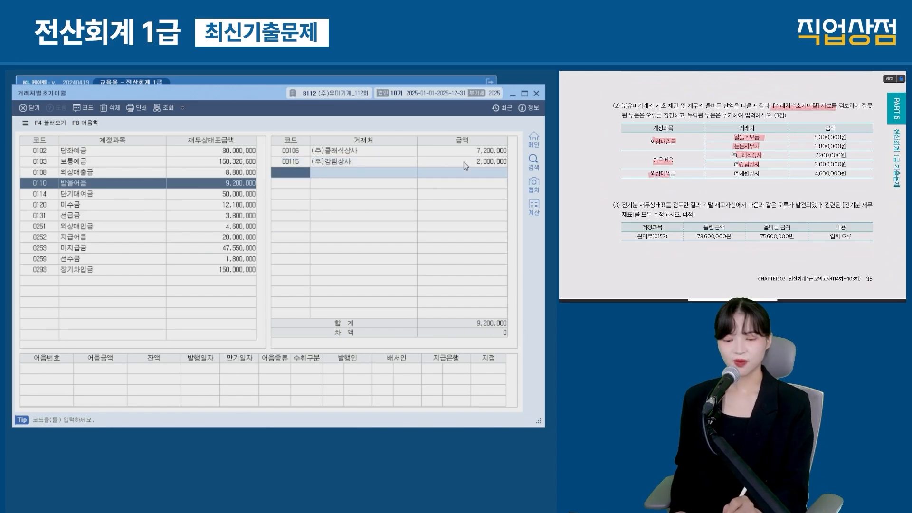
# Step: Add (주)해원상사 under 외상매입금 with an opening balance of 4,600,000
pyautogui.click(117, 224)
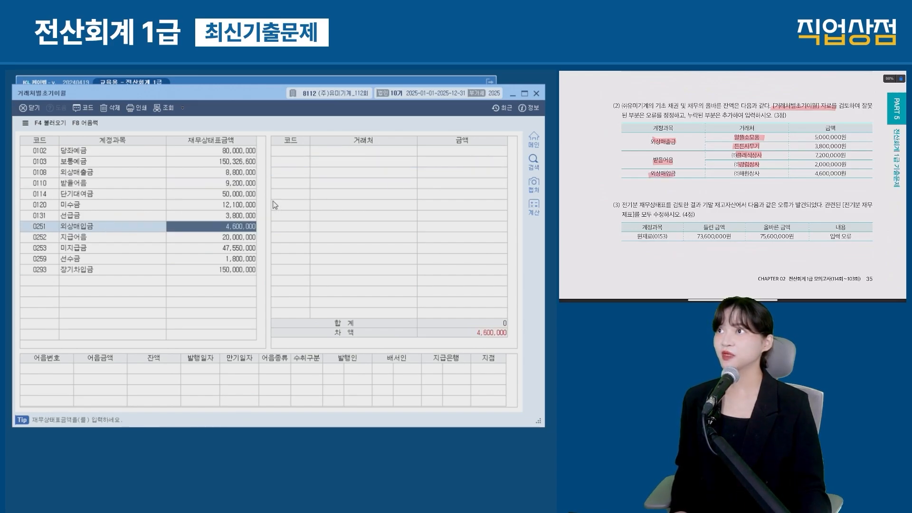
pyautogui.click(295, 152)
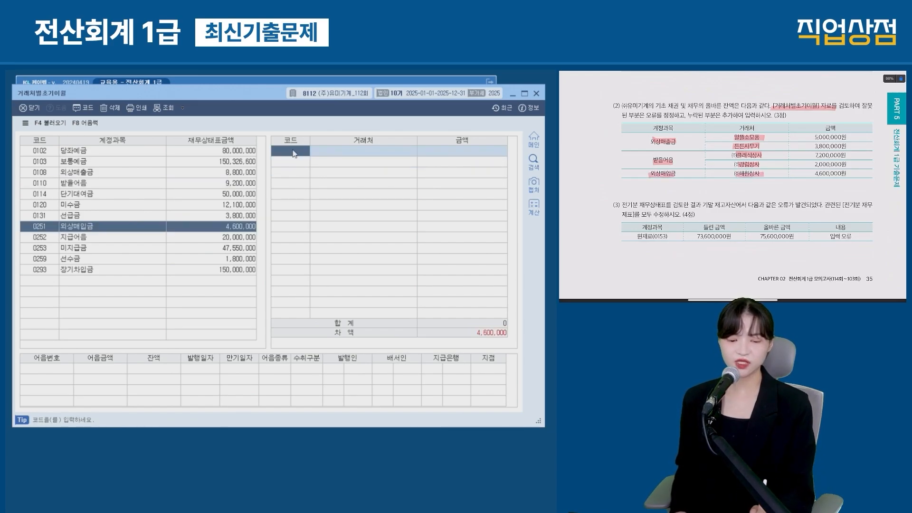
pyautogui.press('F2')
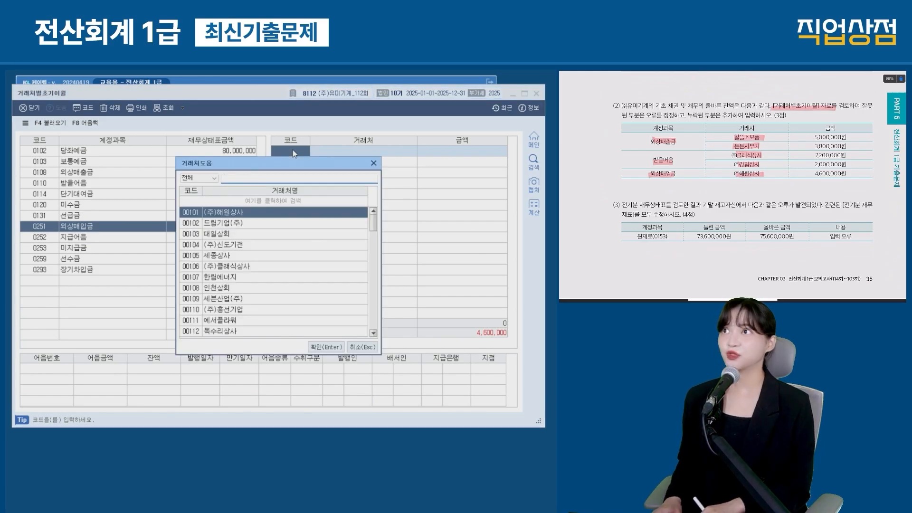
pyautogui.write('해원')
pyautogui.press('Return')
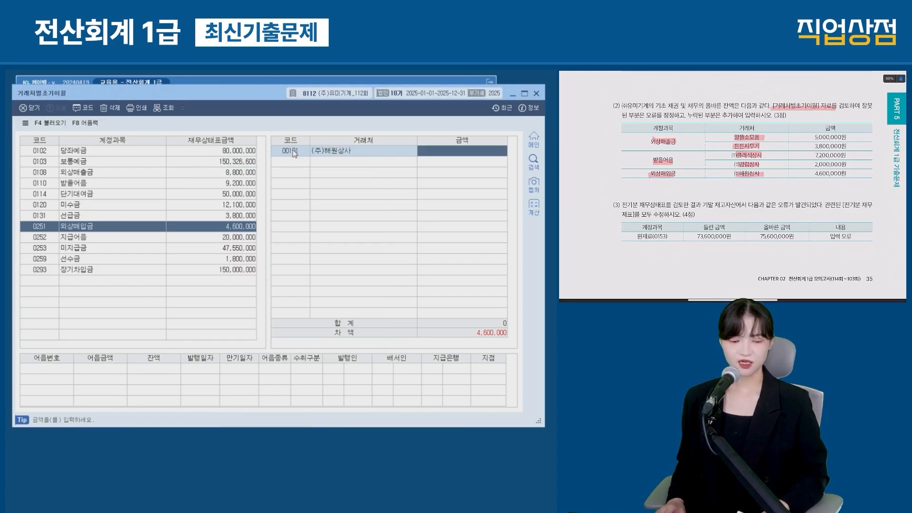
pyautogui.write('4600000')
pyautogui.press('Return')
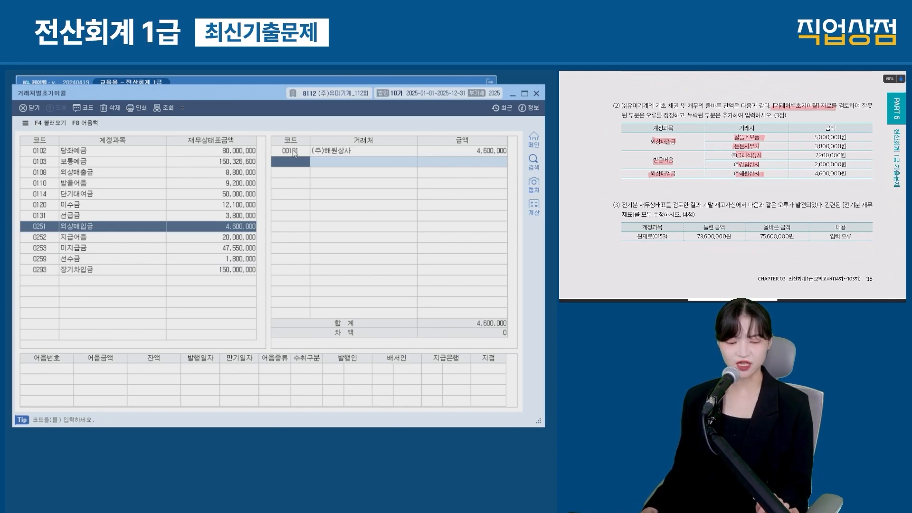
pyautogui.scroll(-2, 731, 185)
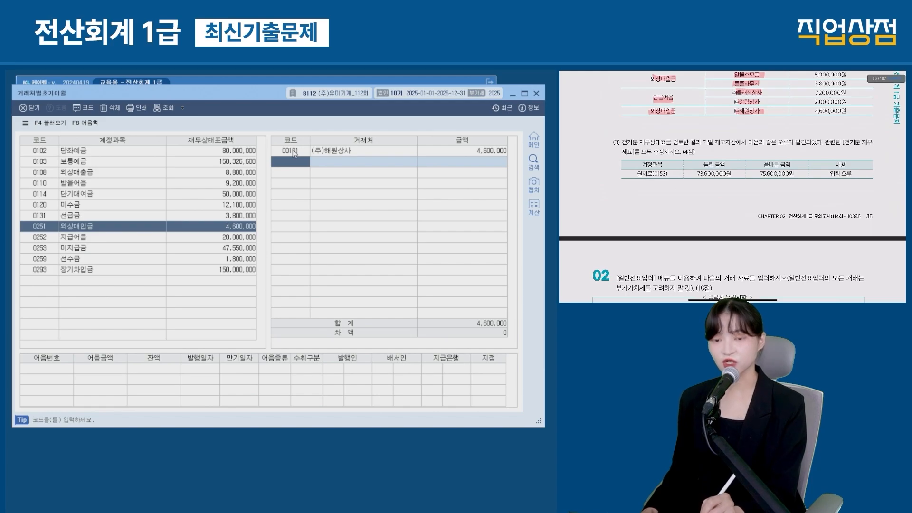
# Step: Mark up question (3)'s prior-year raw materials (0153) error, then close 거래처별초기이월
pyautogui.moveTo(581, 133); pyautogui.dragTo(591, 190)
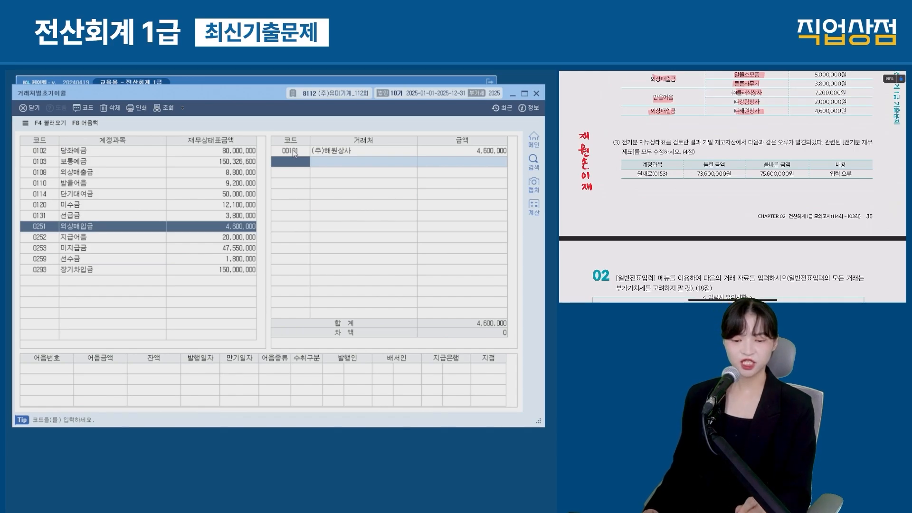
pyautogui.moveTo(622, 143); pyautogui.dragTo(667, 143)
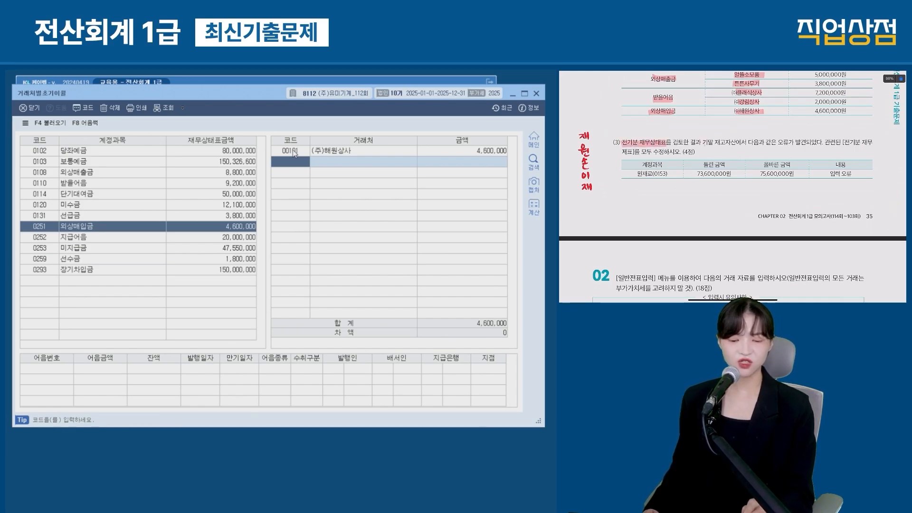
pyautogui.moveTo(777, 143); pyautogui.dragTo(803, 143)
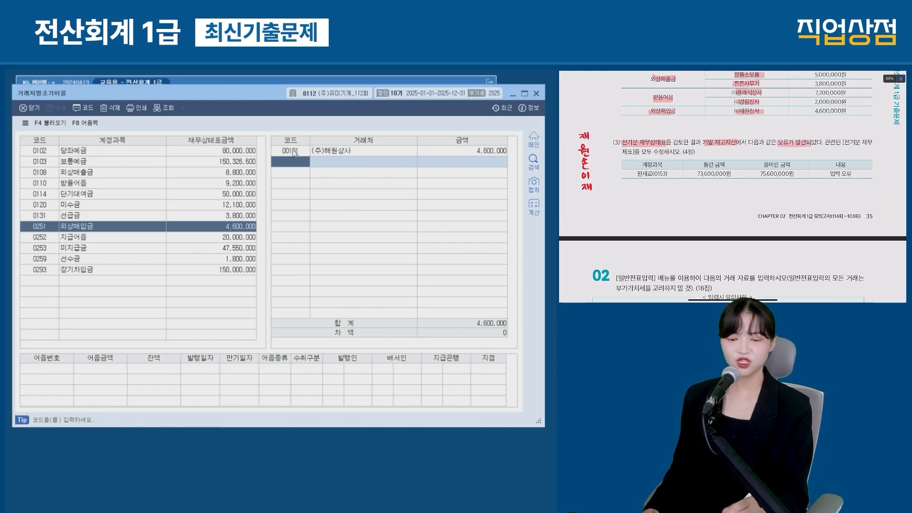
pyautogui.moveTo(570, 132)
pyautogui.mouseDown()
pyautogui.moveTo(571, 189)
pyautogui.moveTo(577, 180)
pyautogui.mouseUp()
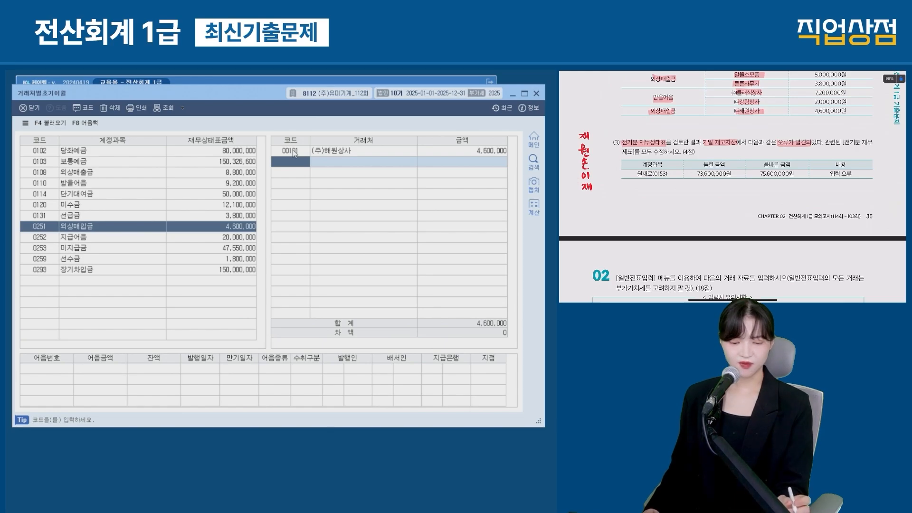
pyautogui.moveTo(637, 177); pyautogui.dragTo(662, 175)
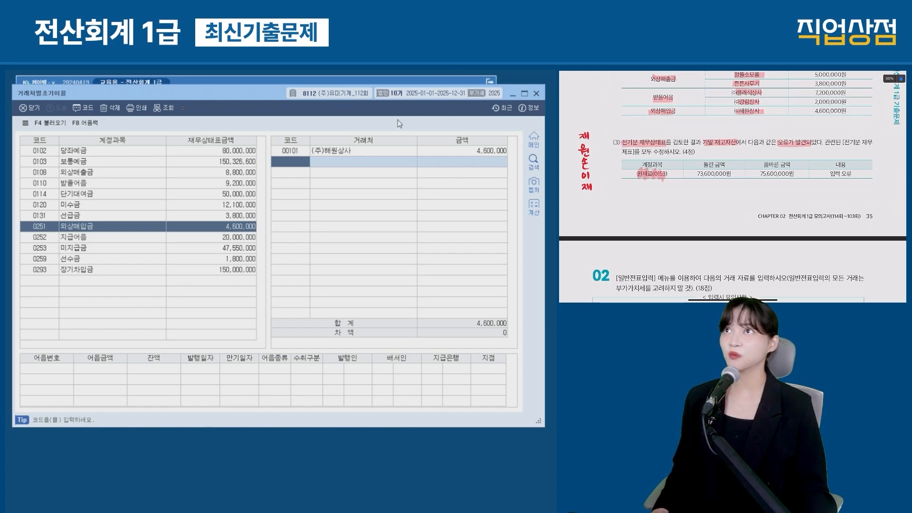
pyautogui.press('Escape')
# Step: In 전기분재무상태표, change 0153 원재료 from 73,600,000 to 75,600,000
pyautogui.click(53, 294)
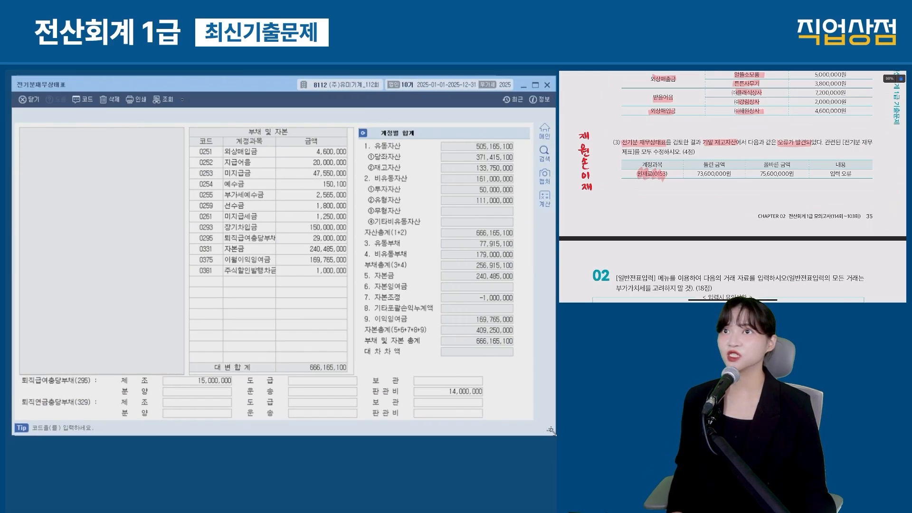
pyautogui.moveTo(29, 214)
pyautogui.mouseDown()
pyautogui.moveTo(85, 239)
pyautogui.moveTo(177, 239)
pyautogui.mouseUp()
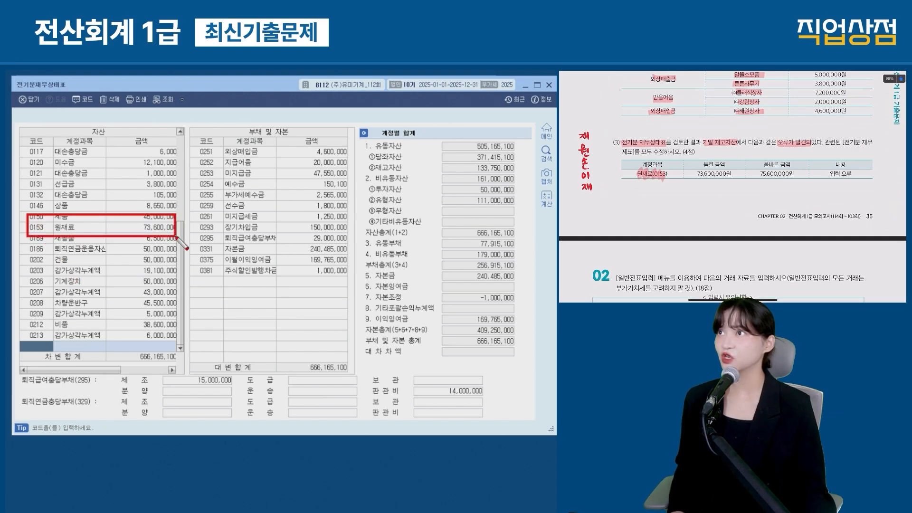
pyautogui.press('Escape')
pyautogui.click(159, 228)
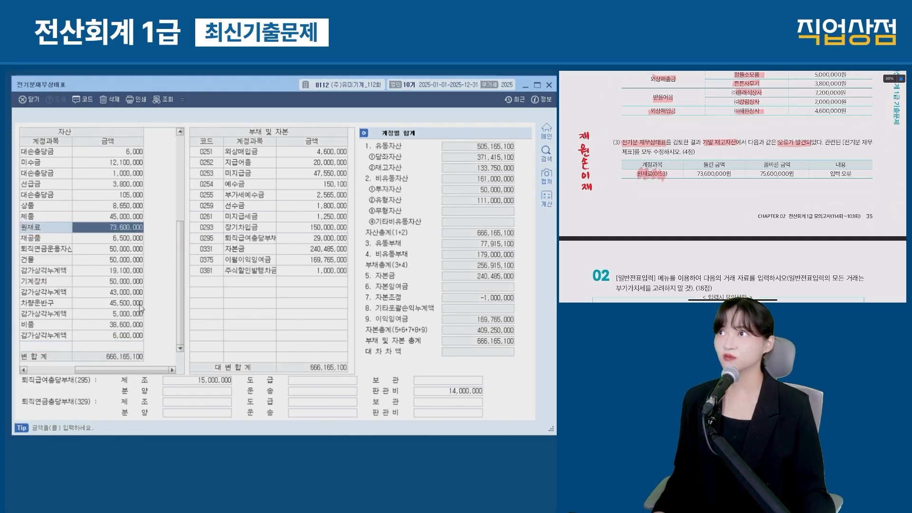
pyautogui.click(129, 366)
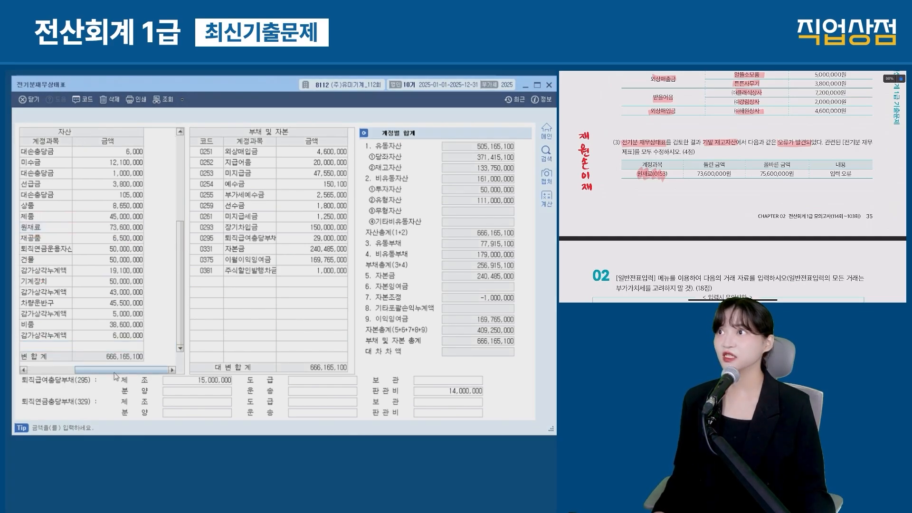
pyautogui.click(182, 234)
pyautogui.write('75,600')
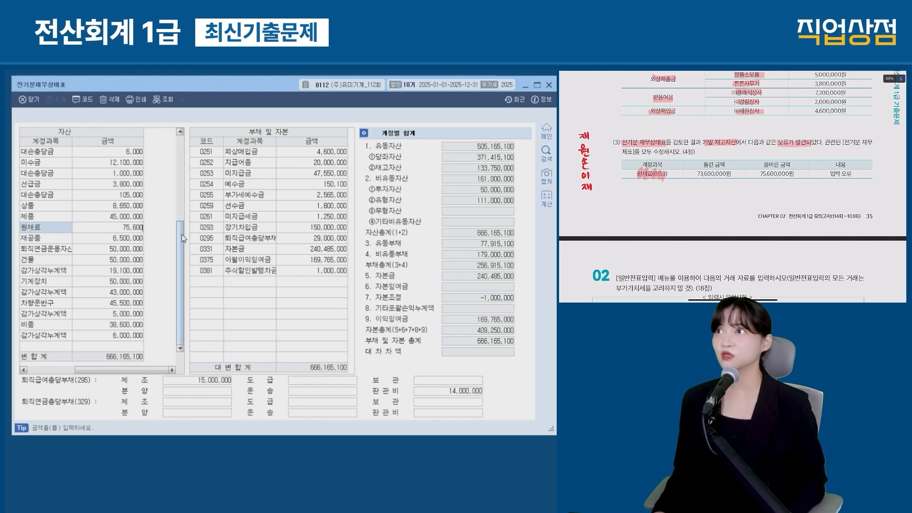
pyautogui.write(',000')
pyautogui.press('Return')
pyautogui.moveTo(179, 223); pyautogui.dragTo(22, 236)
pyautogui.press('Escape')
pyautogui.press('Escape')
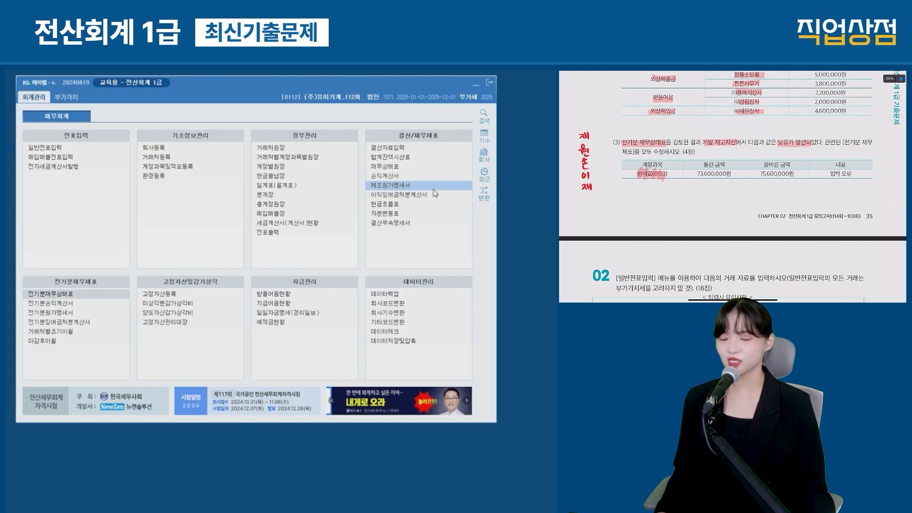
# Step: Check 전기분원가명세서 now shows ending raw materials 75,600,000 and 당기제품제조원가 503,835,000
pyautogui.click(65, 316)
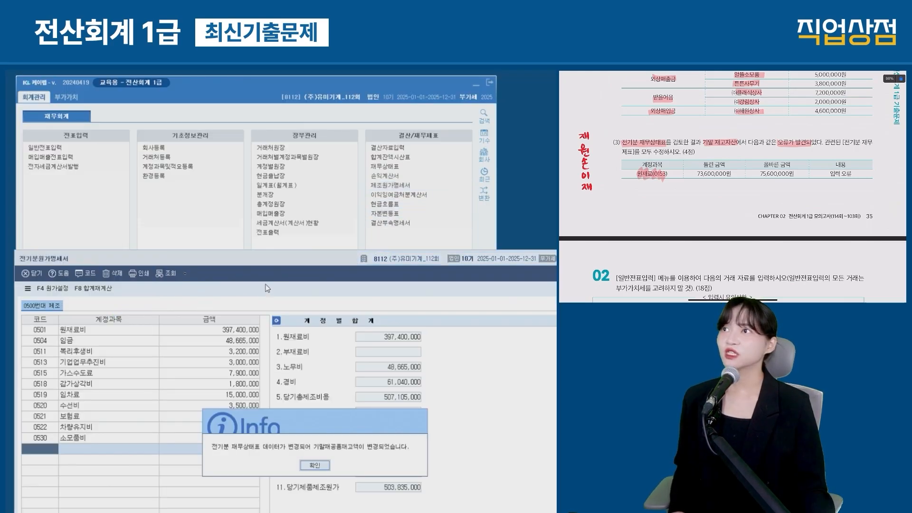
pyautogui.moveTo(208, 320); pyautogui.dragTo(407, 337)
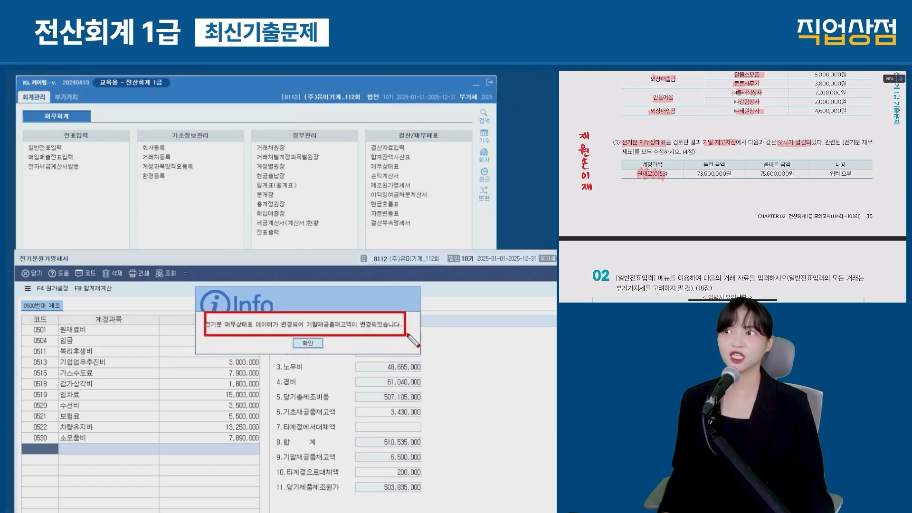
pyautogui.click(308, 342)
pyautogui.moveTo(306, 267); pyautogui.dragTo(306, 96)
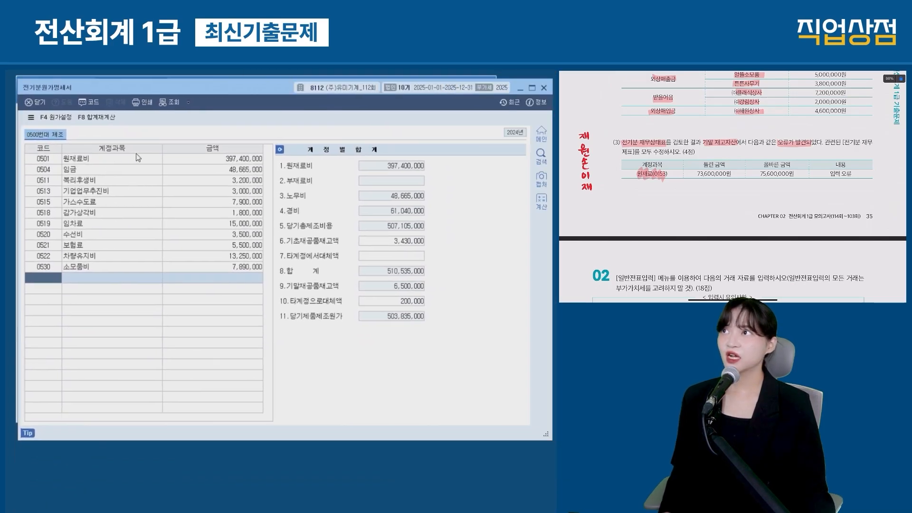
pyautogui.click(185, 161)
pyautogui.moveTo(195, 294)
pyautogui.mouseDown()
pyautogui.moveTo(216, 308)
pyautogui.moveTo(371, 313)
pyautogui.mouseUp()
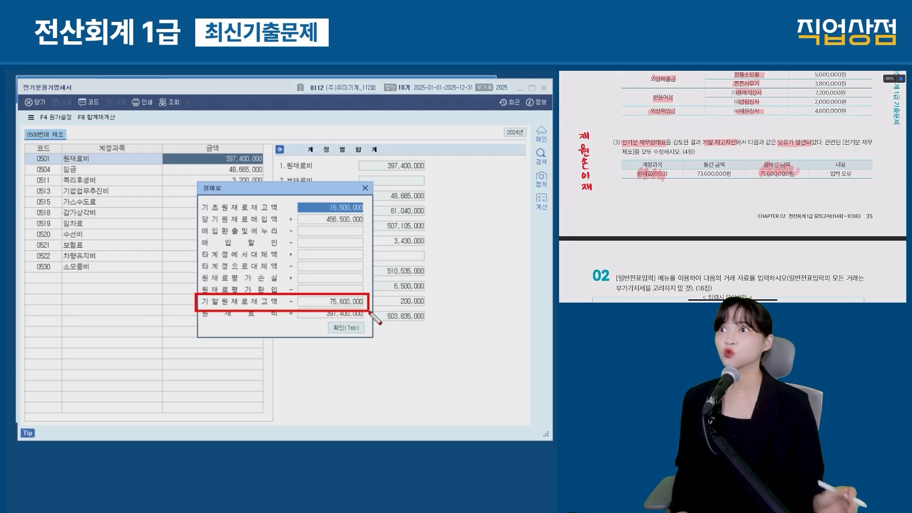
pyautogui.press('Escape')
pyautogui.click(352, 334)
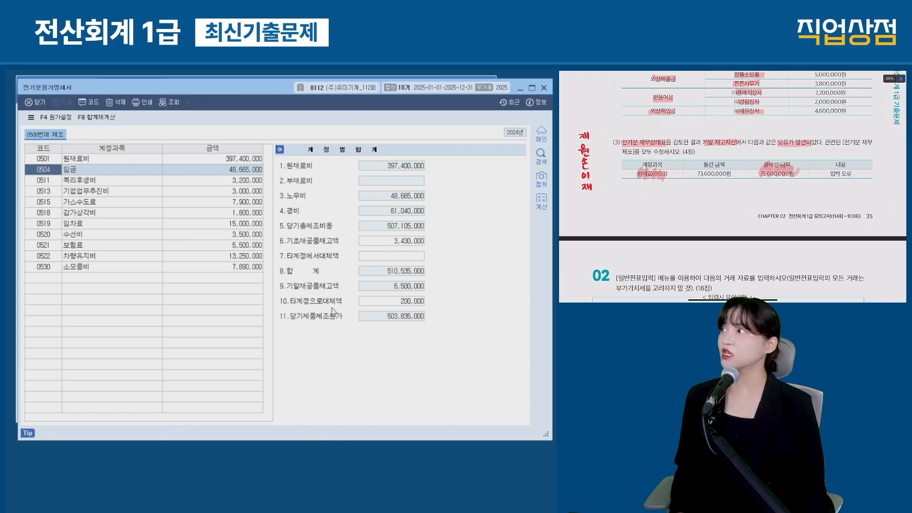
pyautogui.moveTo(277, 309); pyautogui.dragTo(433, 327)
pyautogui.press('Escape')
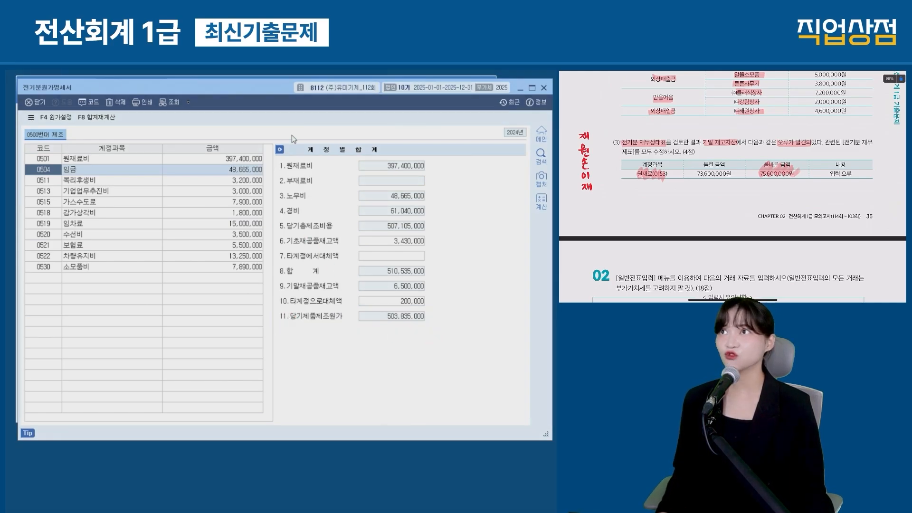
pyautogui.moveTo(274, 87); pyautogui.dragTo(272, 259)
# Step: Open 전기분손익계산서's 0455 breakdown and compare its 505,835,000 with the cost statement's 503,835,000
pyautogui.click(167, 218)
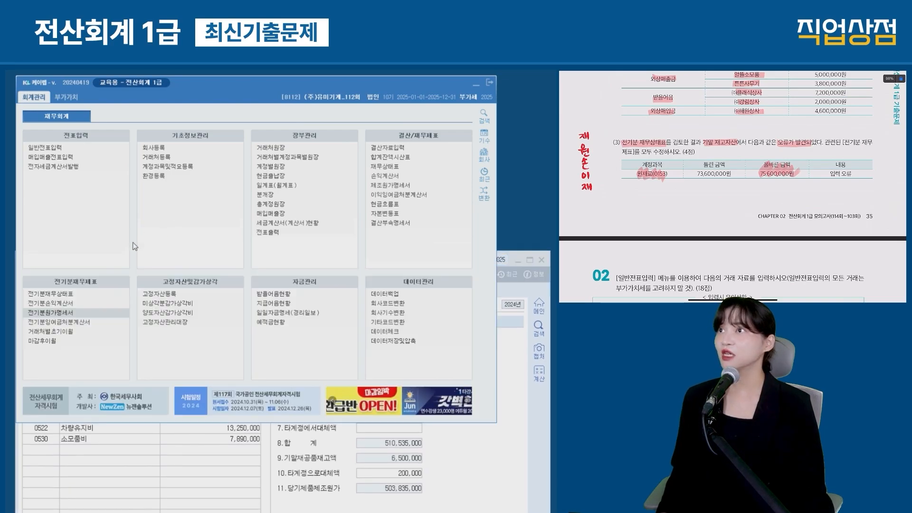
pyautogui.click(53, 304)
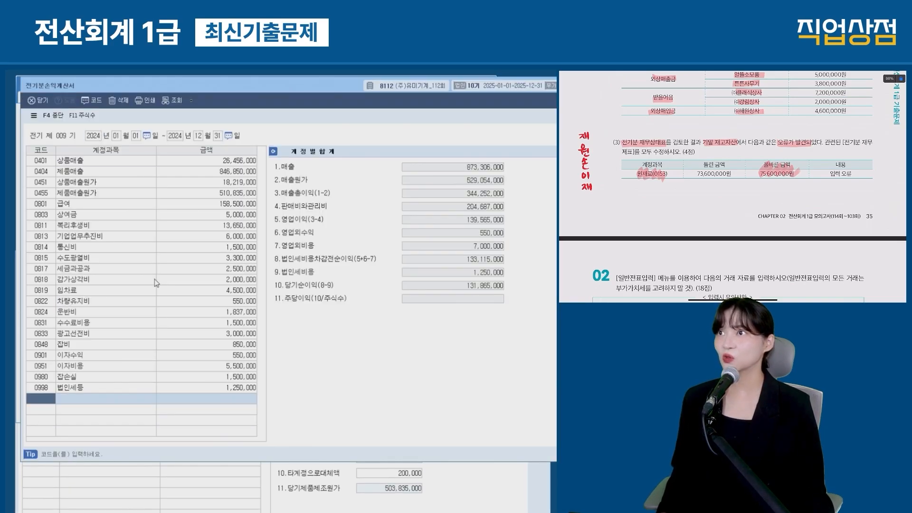
pyautogui.moveTo(27, 186); pyautogui.dragTo(267, 199)
pyautogui.click(233, 195)
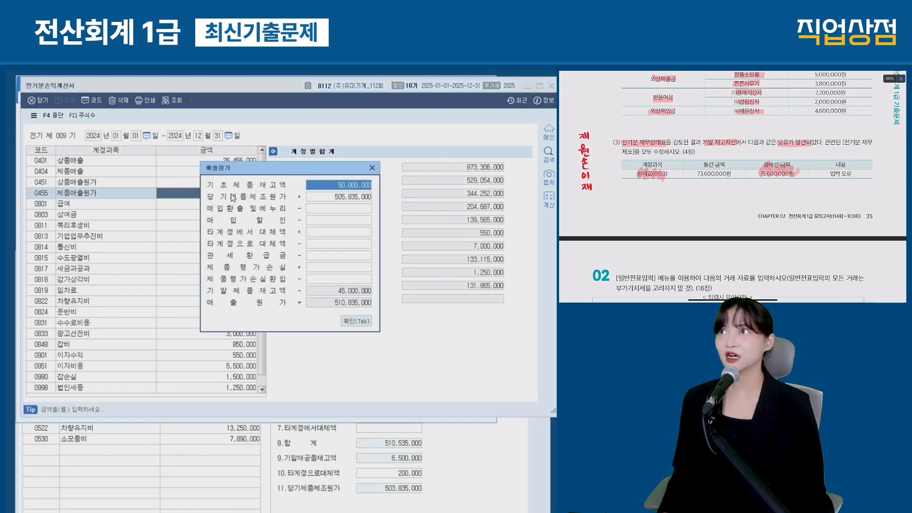
pyautogui.moveTo(430, 479); pyautogui.dragTo(273, 497)
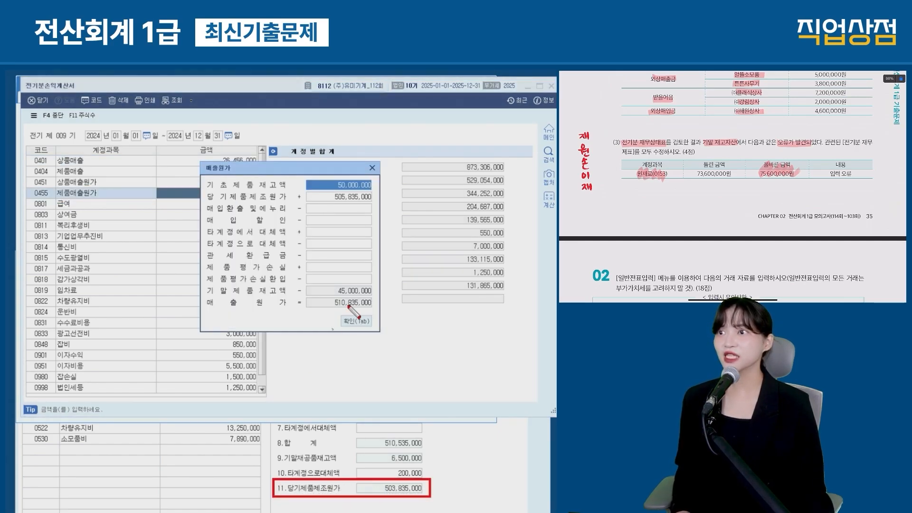
pyautogui.moveTo(379, 197); pyautogui.dragTo(208, 204)
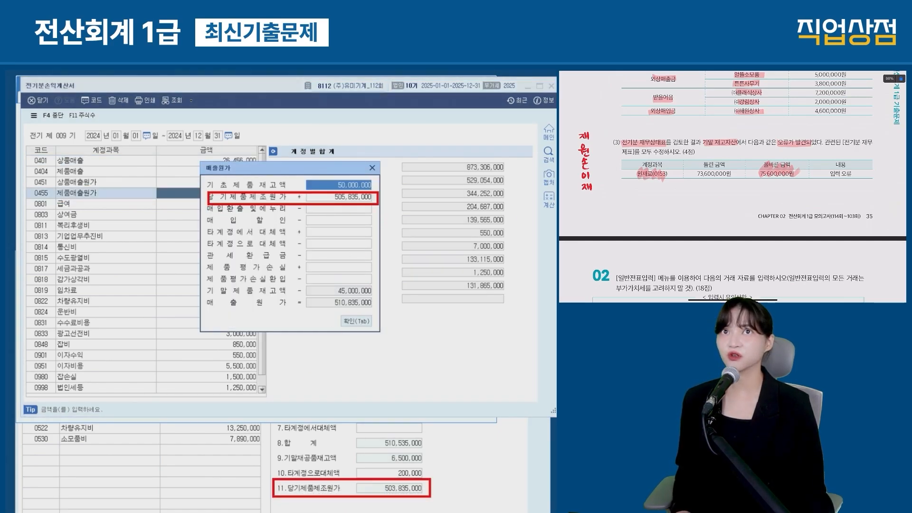
pyautogui.moveTo(362, 477); pyautogui.dragTo(338, 209)
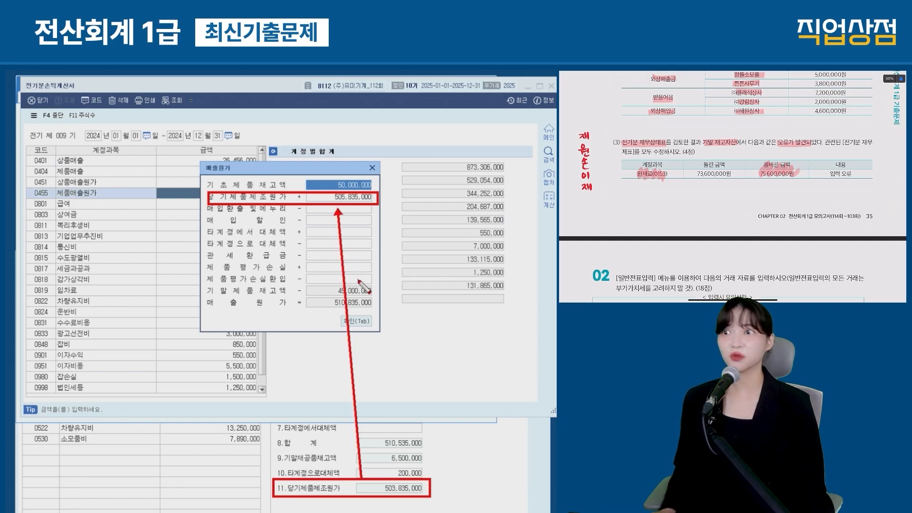
pyautogui.press('Escape')
# Step: Replace 당기제품제조원가 with 503,835,000, giving net income 133,865,000, and close the statement
pyautogui.click(333, 197)
pyautogui.write('50')
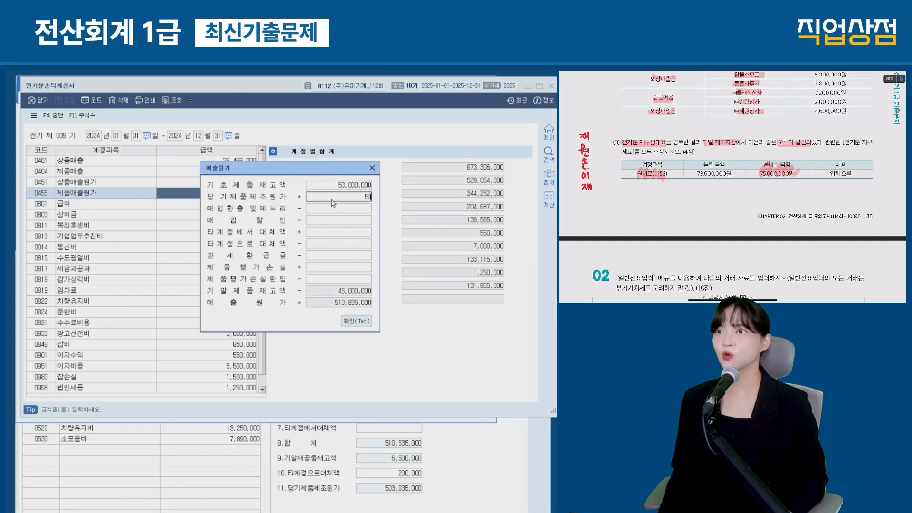
pyautogui.write('3,835,000')
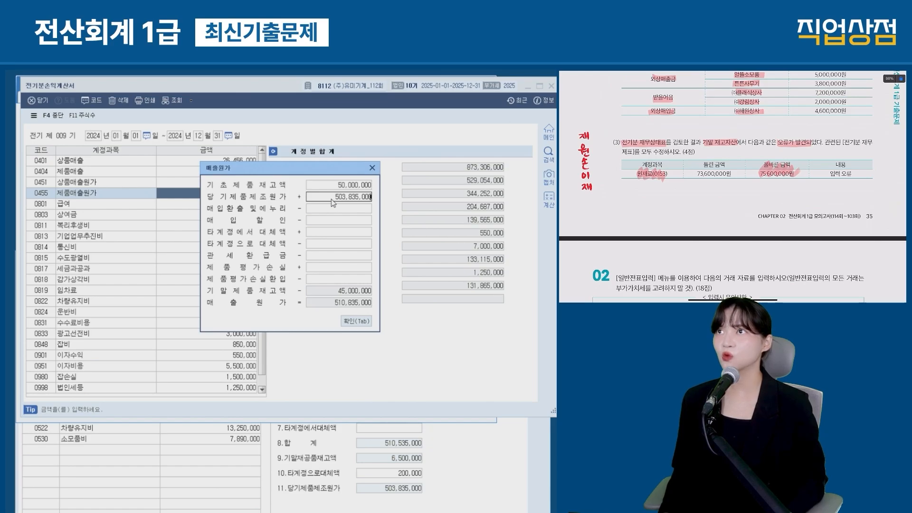
pyautogui.press('Return')
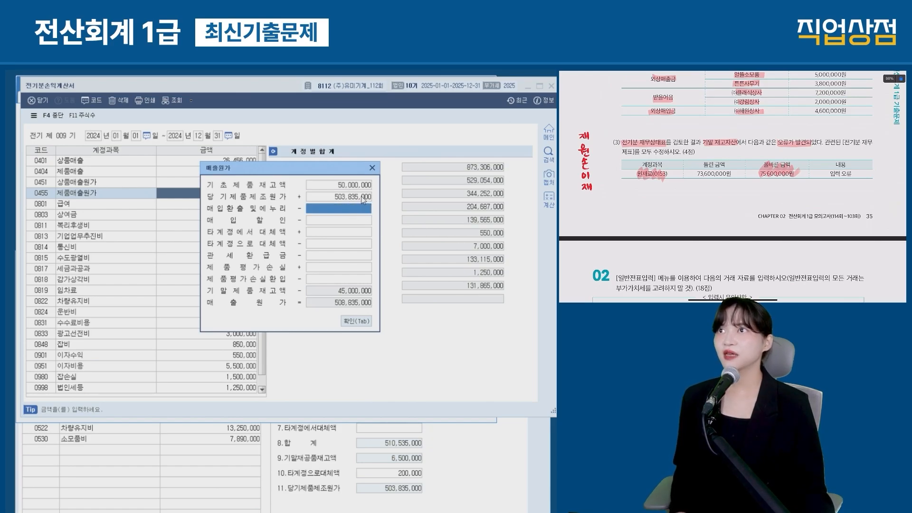
pyautogui.moveTo(379, 220); pyautogui.dragTo(271, 219)
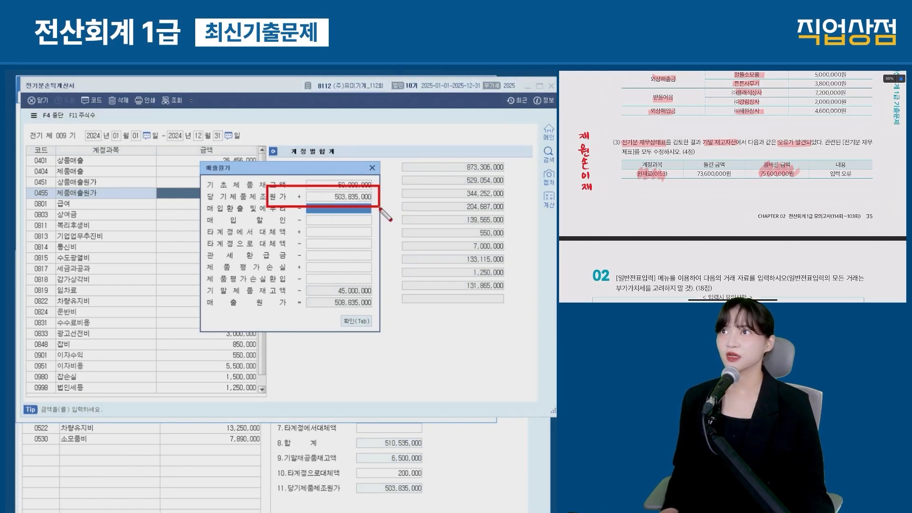
pyautogui.press('Escape')
pyautogui.click(356, 322)
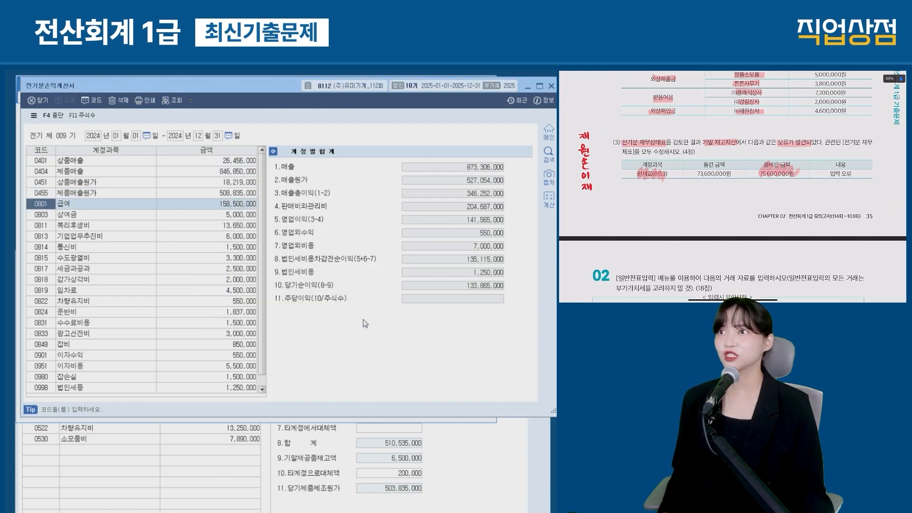
pyautogui.moveTo(269, 271)
pyautogui.mouseDown()
pyautogui.moveTo(510, 285)
pyautogui.moveTo(516, 301)
pyautogui.mouseUp()
pyautogui.press('Escape')
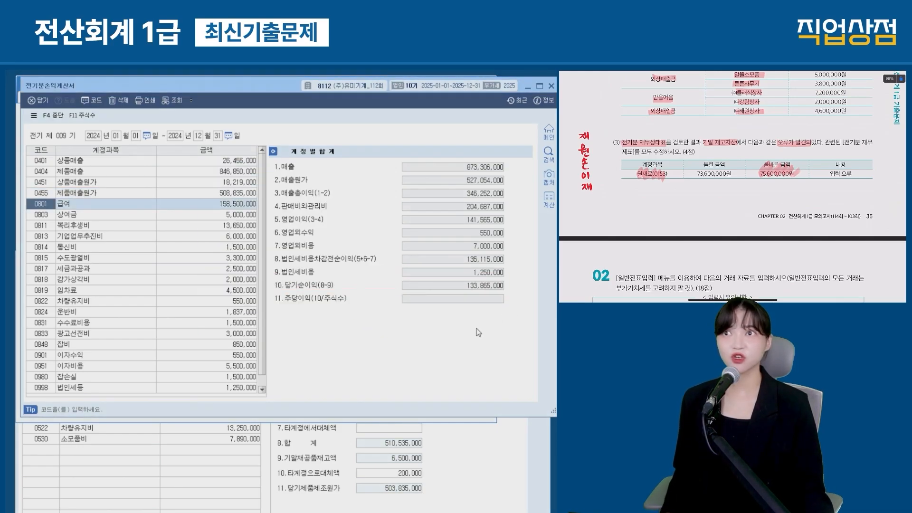
pyautogui.press('Escape')
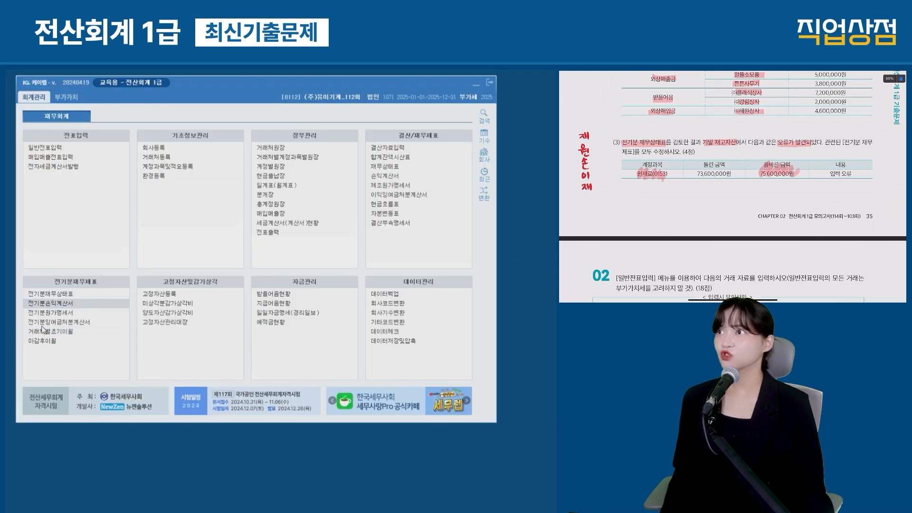
# Step: Load the 133,865,000 net income into 전기분잉여금처분계산서 with F6 불러오기
pyautogui.click(44, 322)
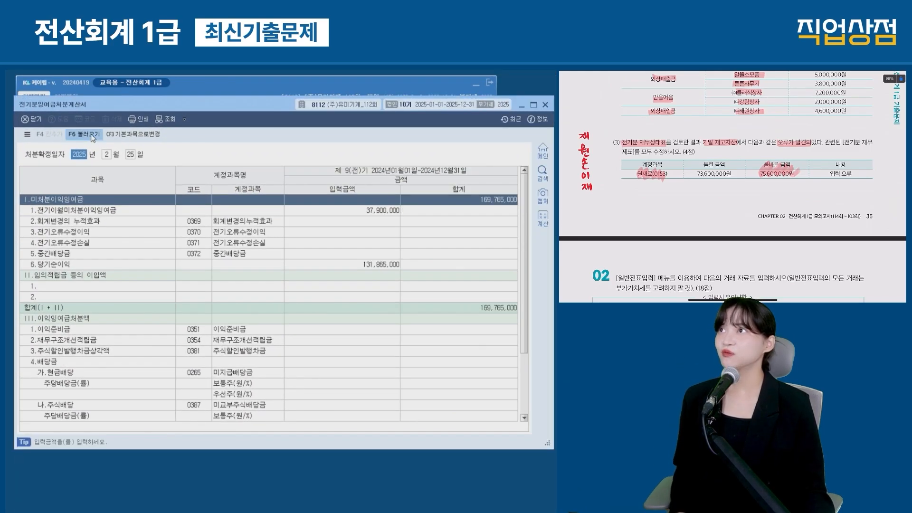
pyautogui.click(85, 134)
pyautogui.click(269, 297)
pyautogui.moveTo(411, 254)
pyautogui.mouseDown()
pyautogui.moveTo(342, 274)
pyautogui.moveTo(278, 273)
pyautogui.mouseUp()
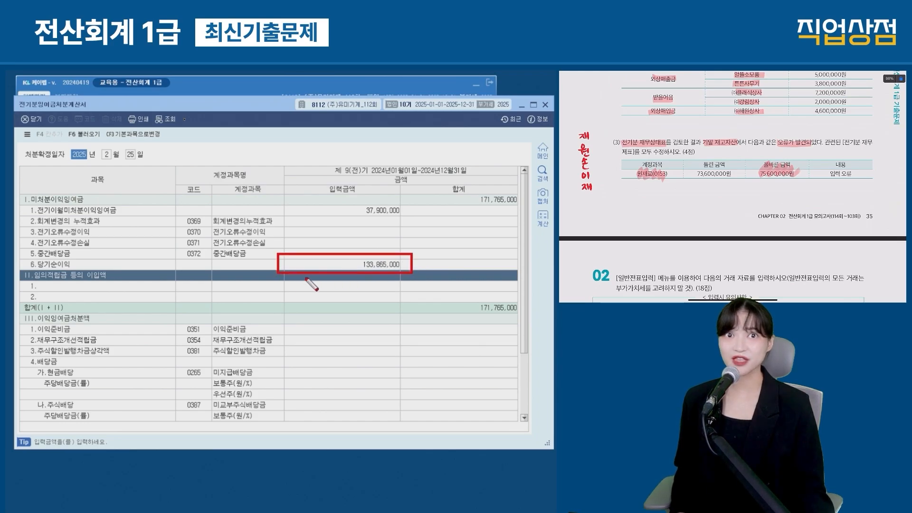
pyautogui.hotkey('ctrl', 'z')
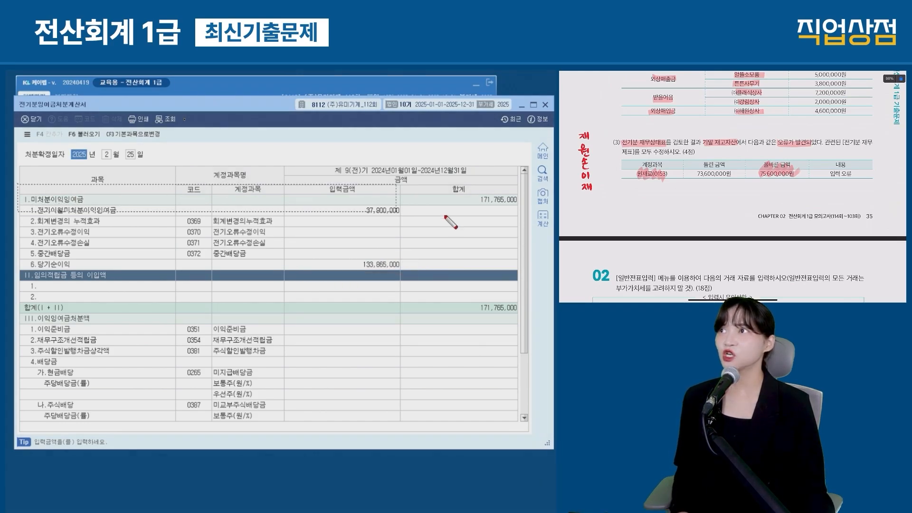
pyautogui.press('Escape')
pyautogui.moveTo(396, 108); pyautogui.dragTo(401, 341)
# Step: In 전기분재무상태표, set 0375 이월이익잉여금 to 171,765,000 so the difference clears
pyautogui.click(88, 295)
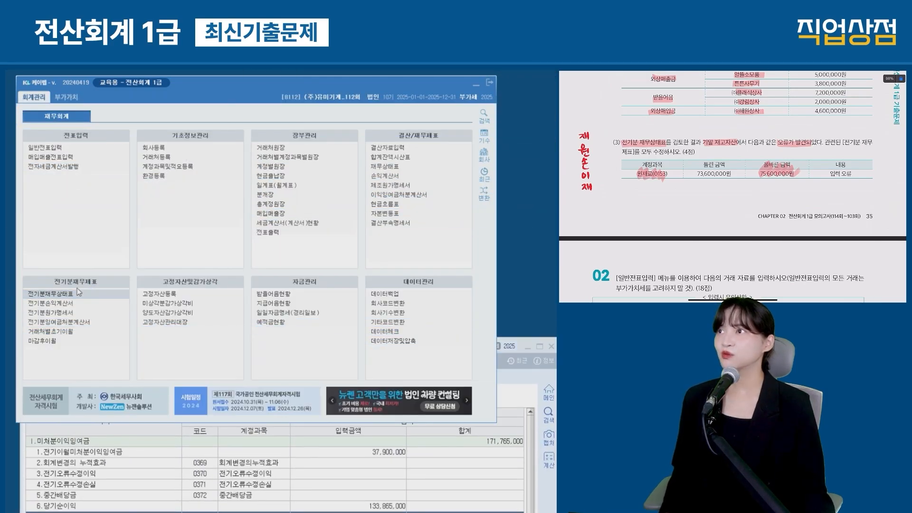
pyautogui.moveTo(195, 251); pyautogui.dragTo(359, 268)
pyautogui.moveTo(534, 436)
pyautogui.mouseDown()
pyautogui.moveTo(30, 431)
pyautogui.moveTo(346, 452)
pyautogui.moveTo(530, 452)
pyautogui.mouseUp()
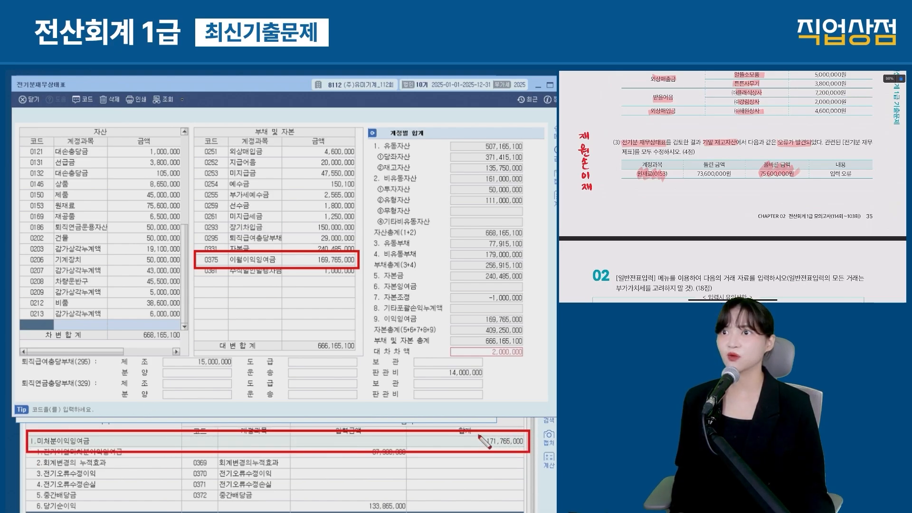
pyautogui.moveTo(478, 435); pyautogui.dragTo(325, 264)
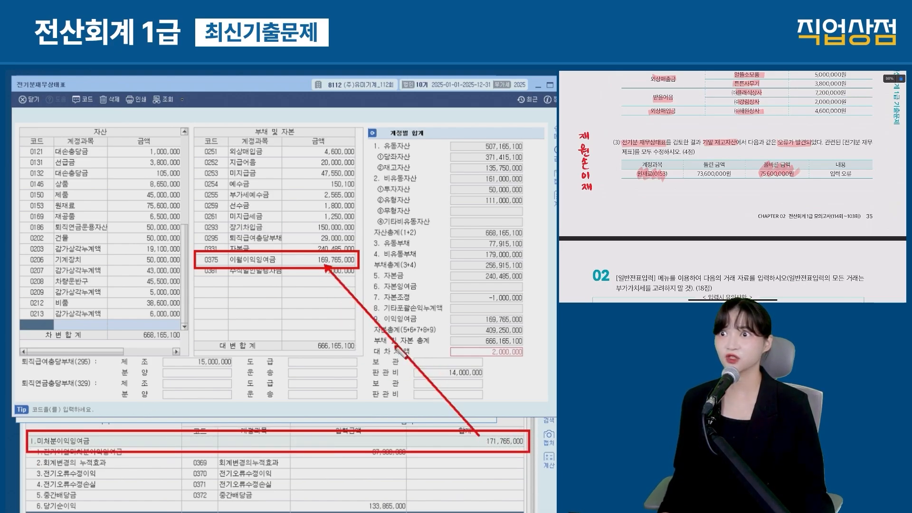
pyautogui.press('Escape')
pyautogui.click(322, 260)
pyautogui.write('17')
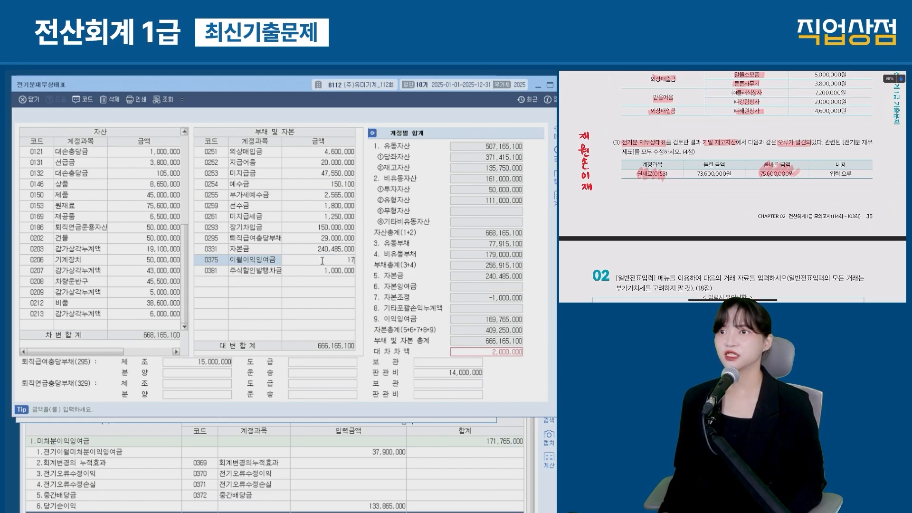
pyautogui.write('1,765,000')
pyautogui.press('Return')
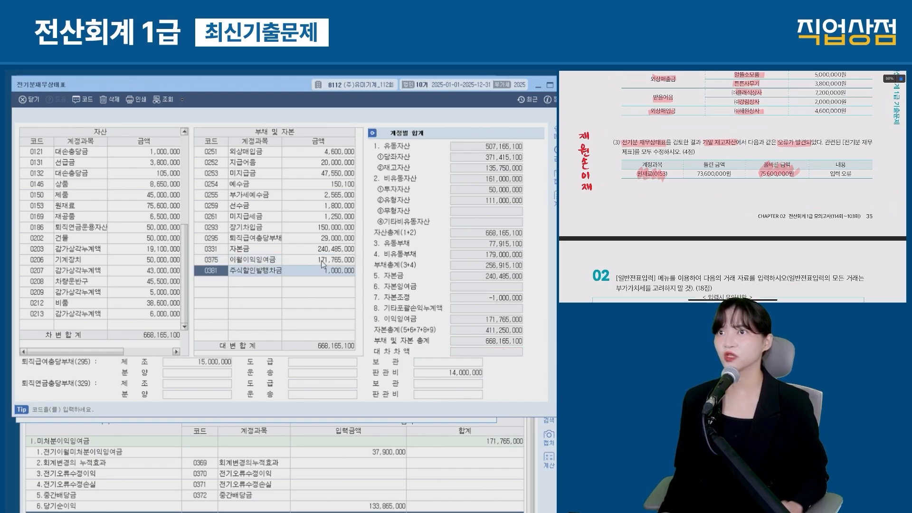
pyautogui.hotkey('ctrl', '2')
pyautogui.moveTo(525, 341); pyautogui.dragTo(366, 357)
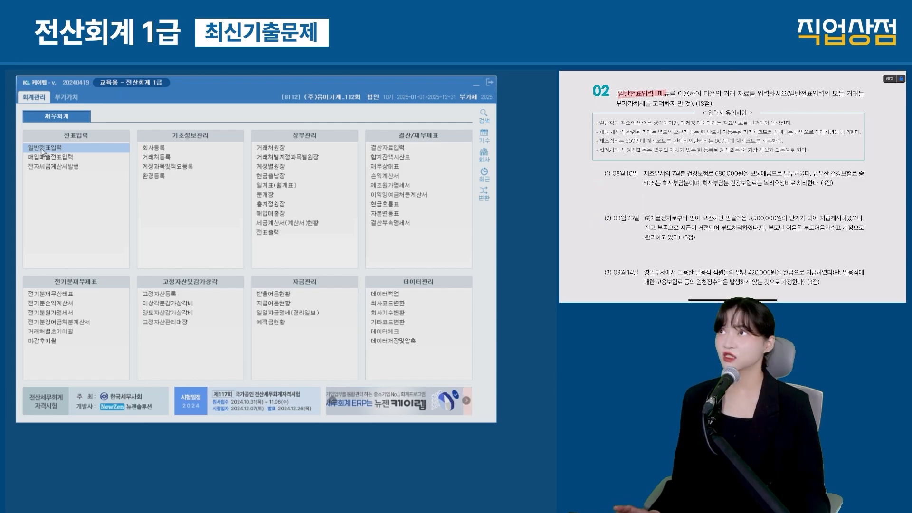
# Step: Start a general journal voucher dated 08/10, noting 예수금 and 복리 as question (1)'s debits
pyautogui.click(43, 151)
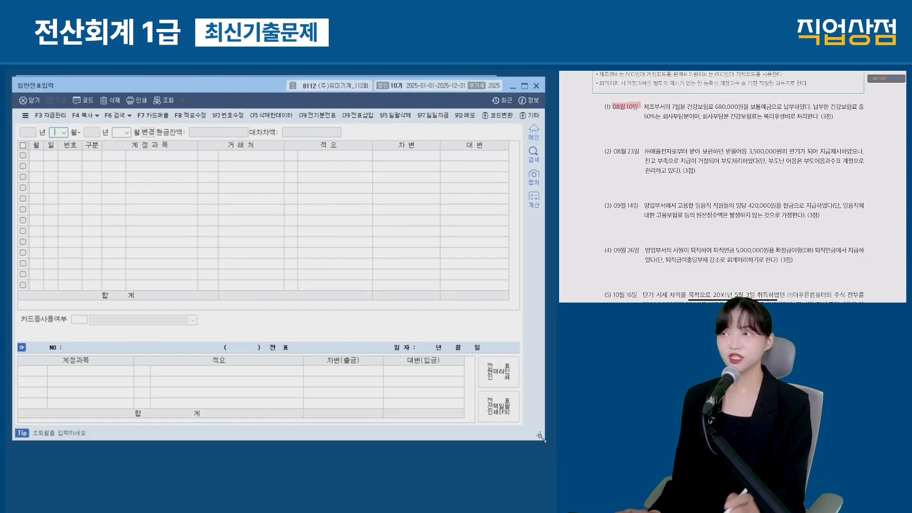
pyautogui.moveTo(14, 125); pyautogui.dragTo(158, 138)
pyautogui.press('Escape')
pyautogui.click(145, 134)
pyautogui.write('0810')
pyautogui.press('Return')
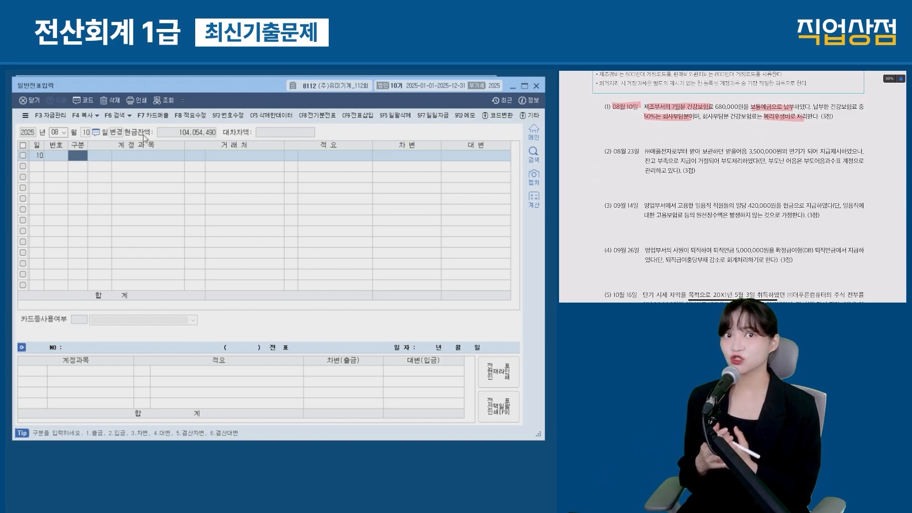
pyautogui.moveTo(756, 125)
pyautogui.mouseDown()
pyautogui.moveTo(750, 142)
pyautogui.moveTo(763, 130)
pyautogui.mouseUp()
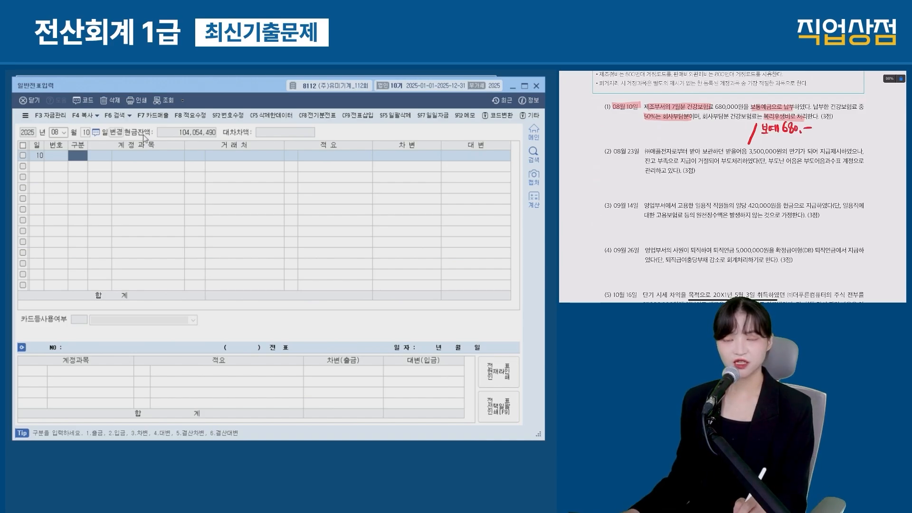
pyautogui.moveTo(685, 123); pyautogui.dragTo(687, 132)
pyautogui.moveTo(688, 122); pyautogui.dragTo(697, 131)
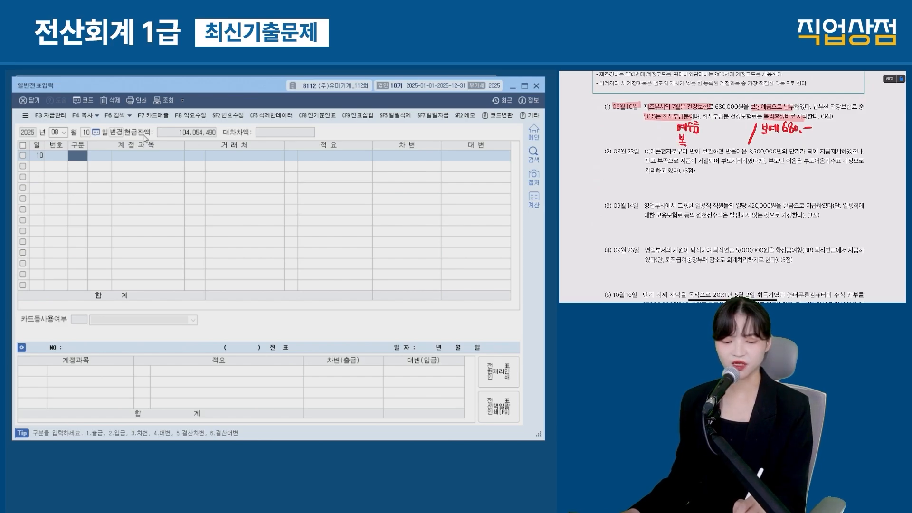
pyautogui.moveTo(681, 136); pyautogui.dragTo(690, 144)
pyautogui.moveTo(693, 135); pyautogui.dragTo(693, 145)
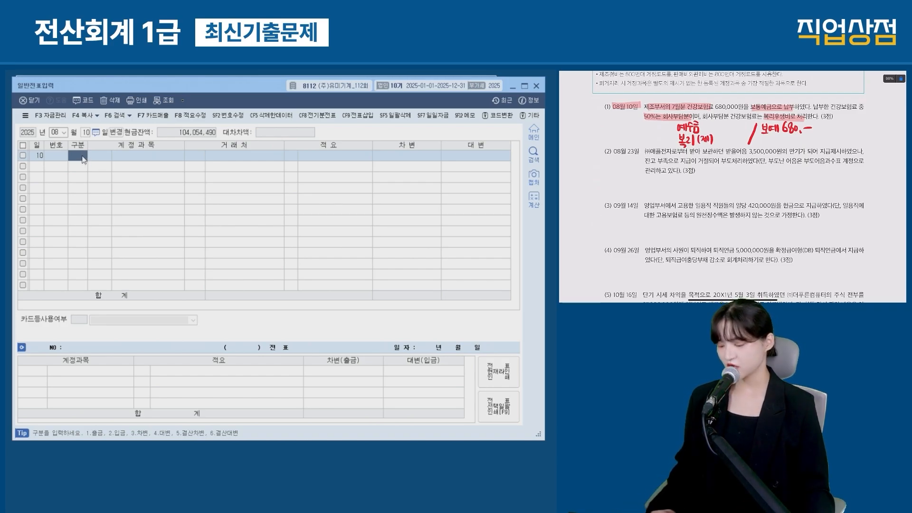
# Step: Debit 0254 예수금 and 0511 복리후생비 340,000 each
pyautogui.write('3')
pyautogui.press('Return')
pyautogui.write('254')
pyautogui.press('Return')
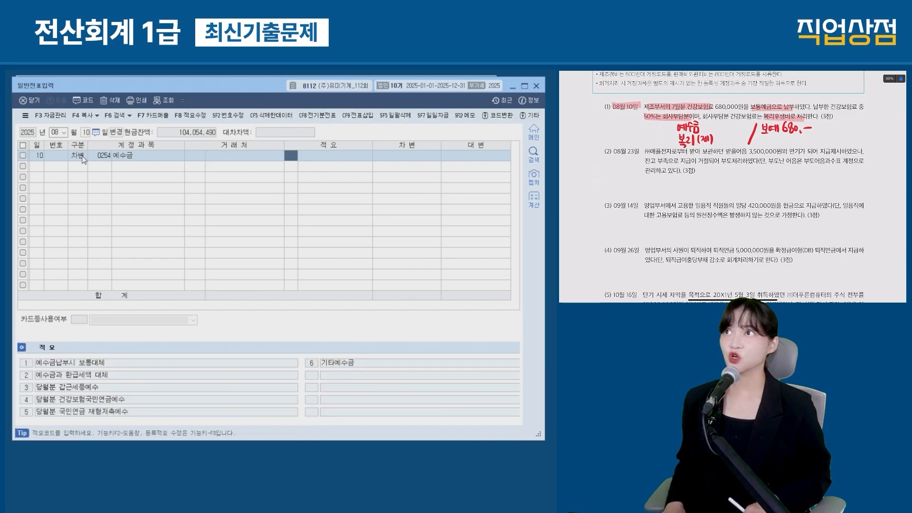
pyautogui.press('Return')
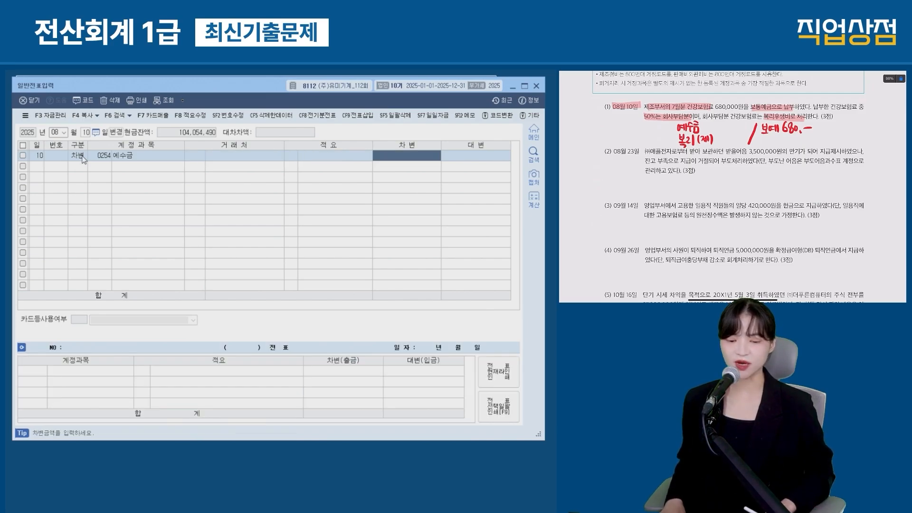
pyautogui.write('340,000')
pyautogui.press('Return')
pyautogui.write('3')
pyautogui.press('Return')
pyautogui.write('복리')
pyautogui.press('Return')
pyautogui.press('Return')
pyautogui.press('Return')
pyautogui.press('Return')
pyautogui.write('340,000')
# Step: Credit 0103 보통예금 680,000 and change the voucher day to August 23
pyautogui.press('Return')
pyautogui.write('4')
pyautogui.press('Return')
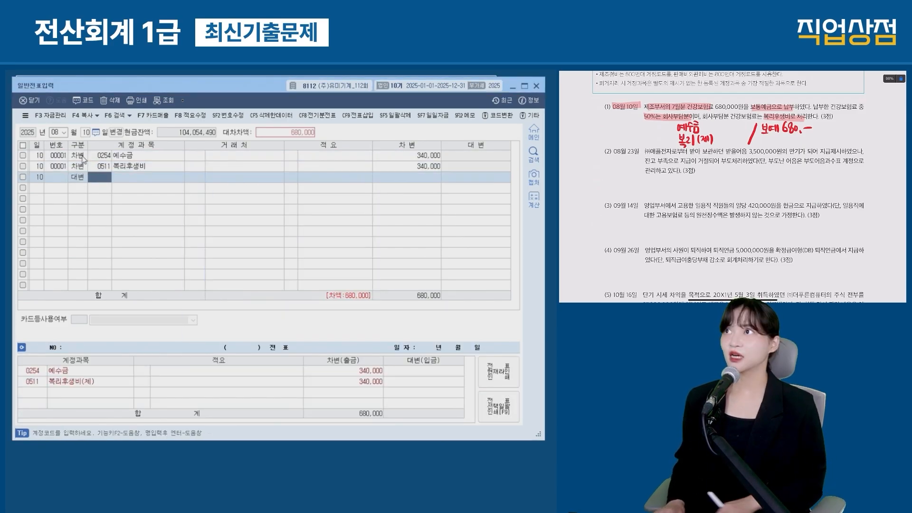
pyautogui.write('103')
pyautogui.press('Return')
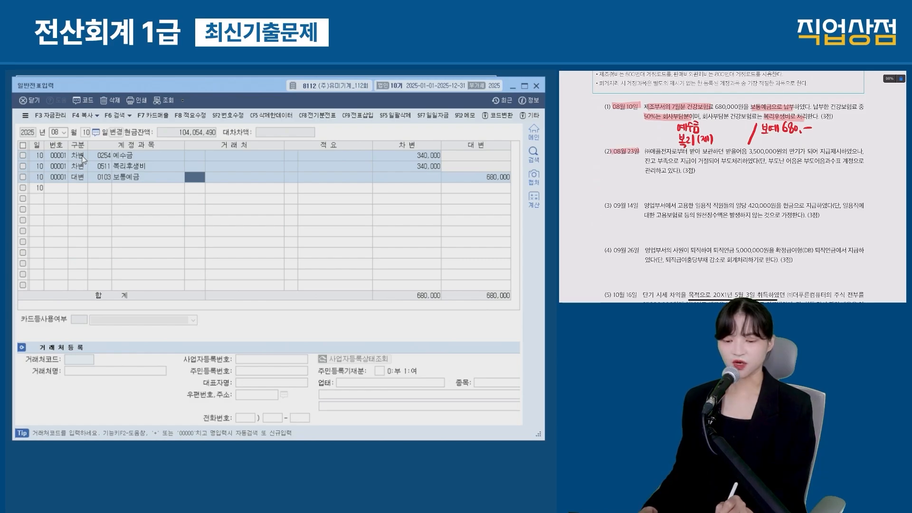
pyautogui.write('23')
pyautogui.press('Return')
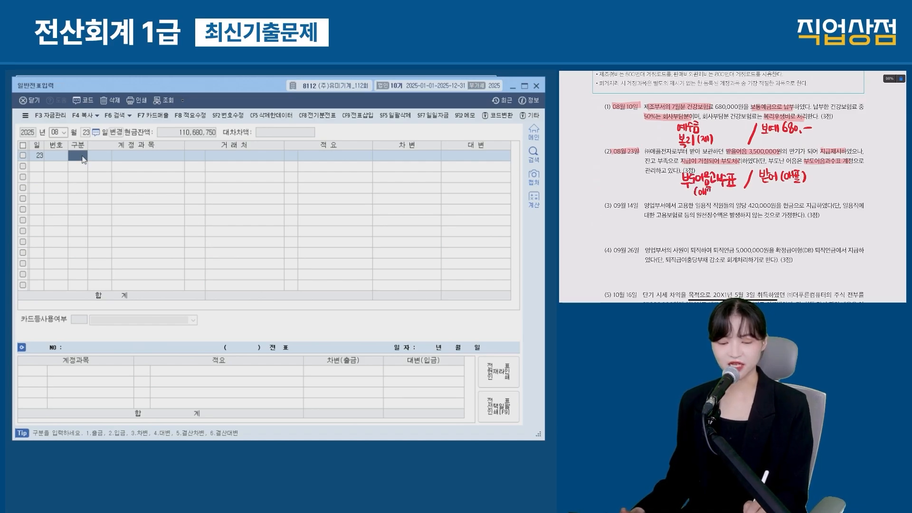
# Step: Enter the debit line 0246 부도어음과수표 for 3,500,000
pyautogui.write('3')
pyautogui.press('Return')
pyautogui.write('부도')
pyautogui.press('Return')
pyautogui.press('Return')
# Step: Enter the 0110 받을어음 credit line, with (주)애플전자 as customer on both lines
pyautogui.press('Return')
pyautogui.press('Return')
pyautogui.write('3500000')
pyautogui.press('Return')
pyautogui.write('4')
pyautogui.press('Return')
pyautogui.write('받을')
pyautogui.press('Return')
pyautogui.press('Return')
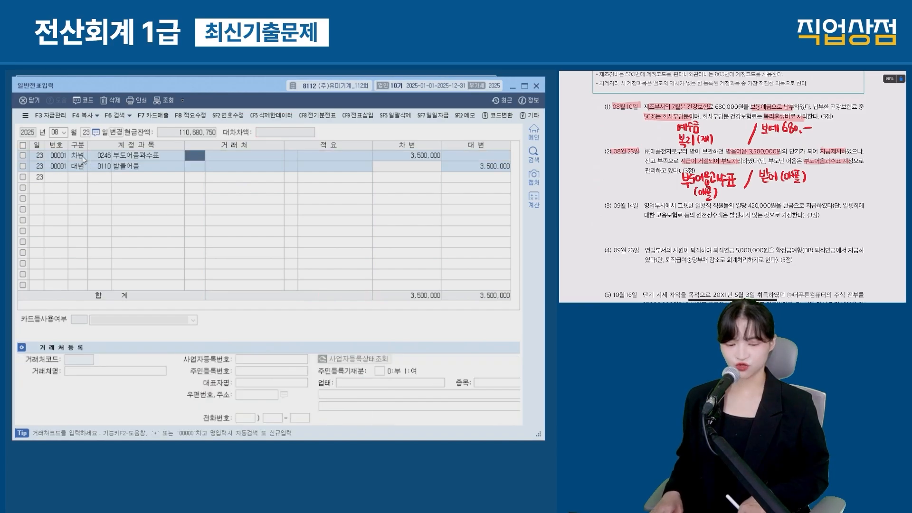
pyautogui.write('애플')
pyautogui.press('Return')
pyautogui.press('Return')
pyautogui.write('애플')
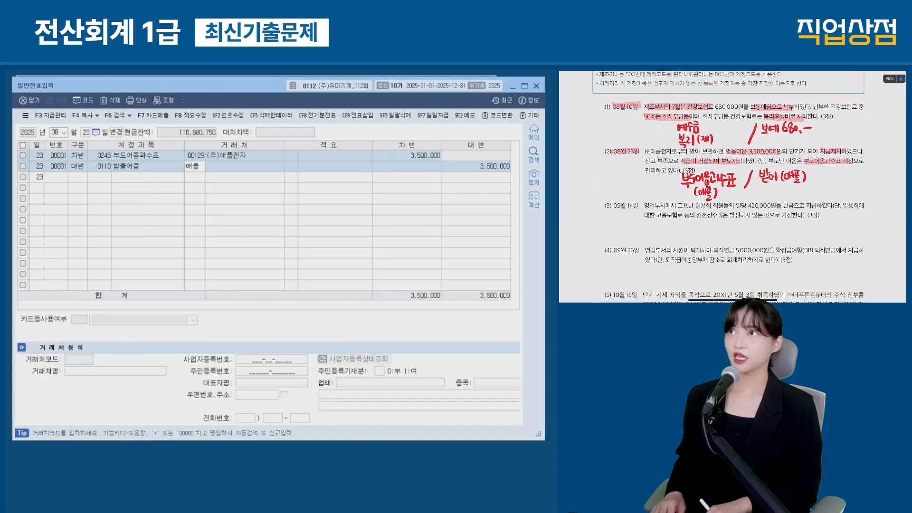
pyautogui.press('Return')
pyautogui.press('Return')
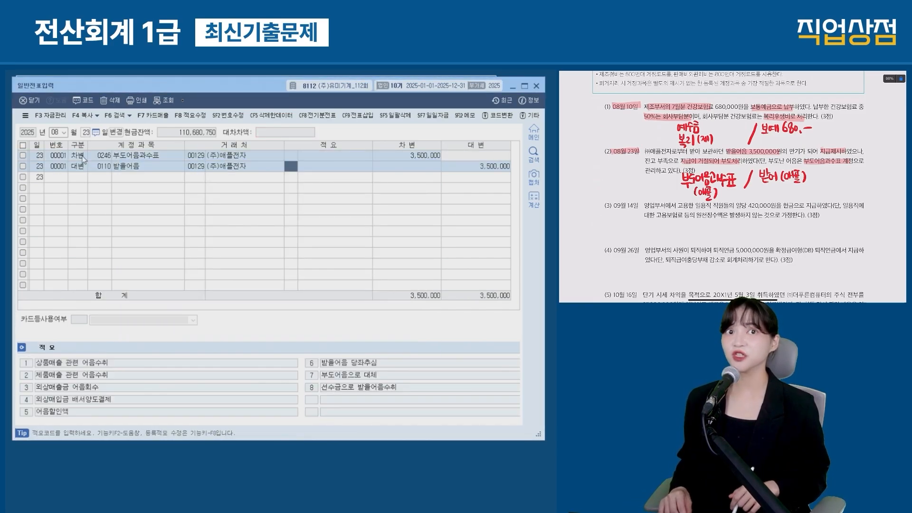
# Step: Mark up question (3): highlight its date and the 420,000 day-labourer wages, and add a note
pyautogui.moveTo(610, 208); pyautogui.dragTo(636, 207)
pyautogui.scroll(-3, 734, 185)
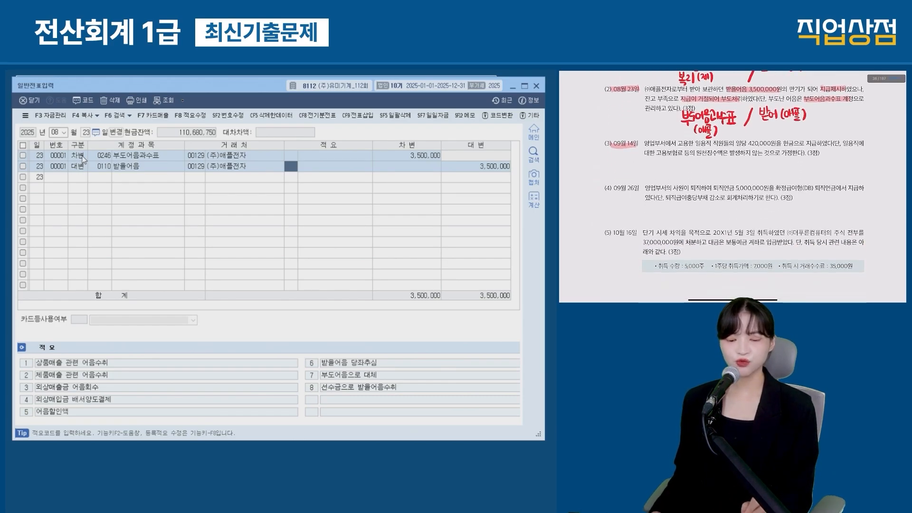
pyautogui.moveTo(695, 143); pyautogui.dragTo(778, 144)
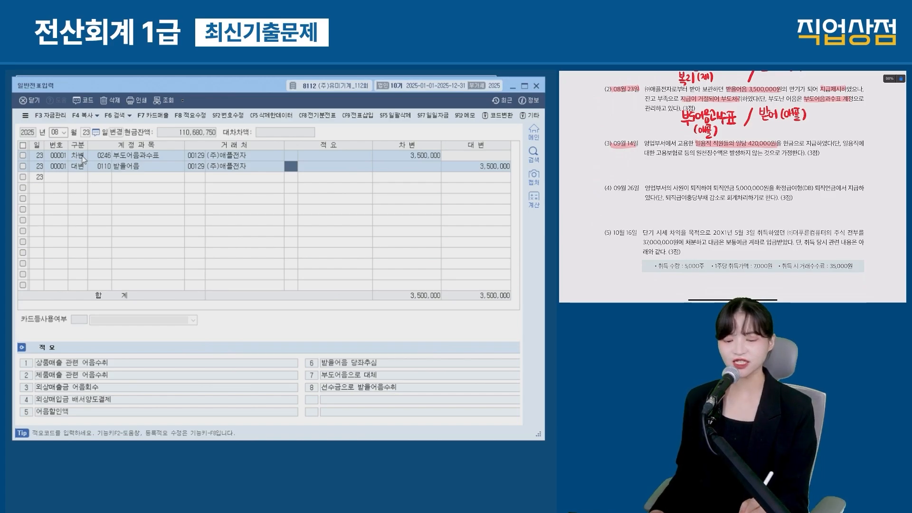
pyautogui.moveTo(698, 162); pyautogui.dragTo(709, 168)
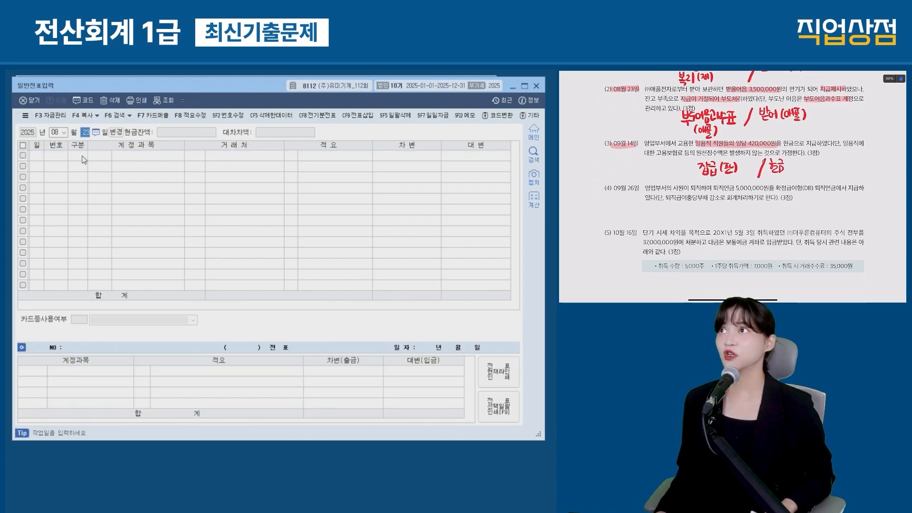
# Step: Record a September 14 voucher debiting 0805 잡급 420,000 against 0101 현금
pyautogui.press('Escape')
pyautogui.write('0914')
pyautogui.press('Return')
pyautogui.write('3잡급')
pyautogui.press('Return')
pyautogui.press('Down')
pyautogui.press('Return')
pyautogui.press('Return')
pyautogui.press('Return')
pyautogui.press('Return')
pyautogui.press('Return')
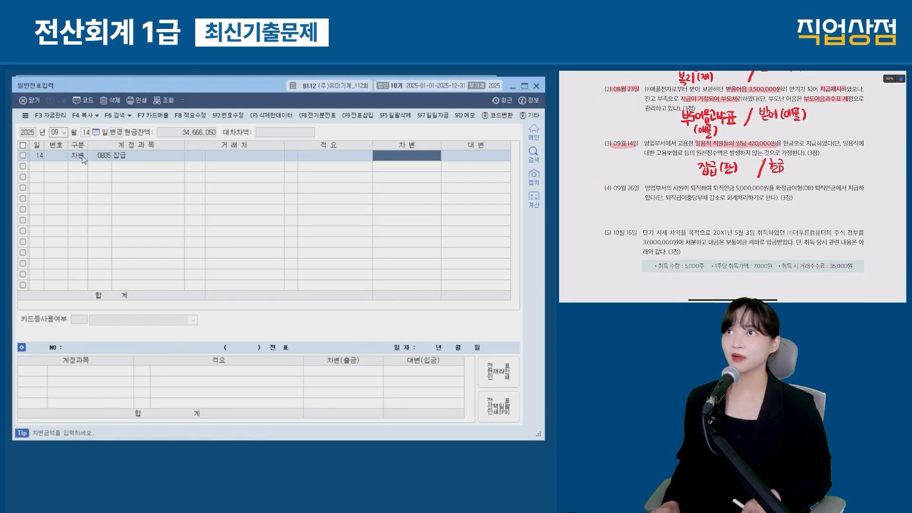
pyautogui.write('4200000')
pyautogui.press('Return')
pyautogui.write('101')
pyautogui.press('Return')
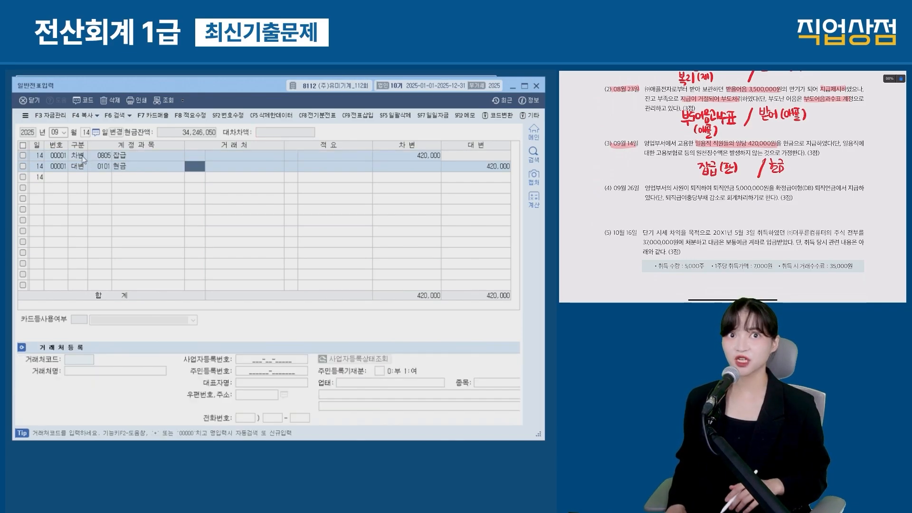
pyautogui.scroll(-2, 733, 186)
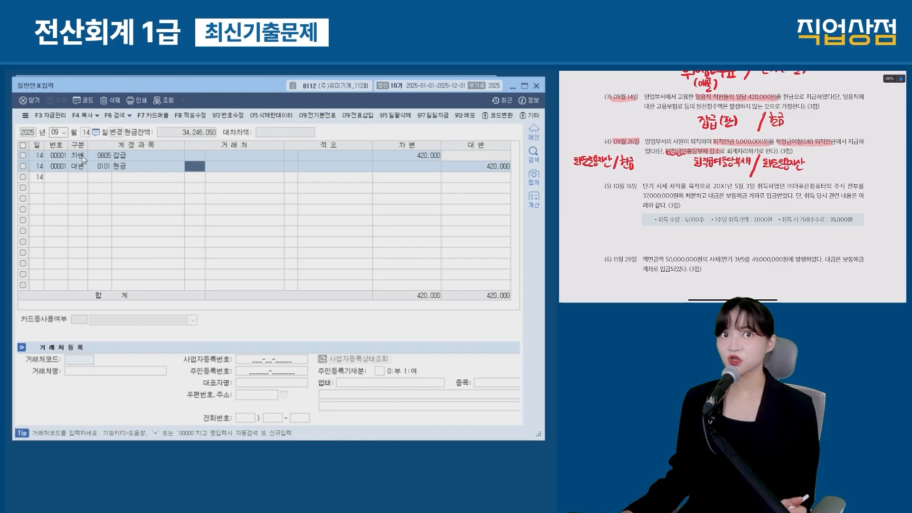
# Step: On 09/26, debit 0295 퇴직급여충당부채 5,000,000 and credit 0186 퇴직연금운용자산 5,000,000
pyautogui.click(64, 133)
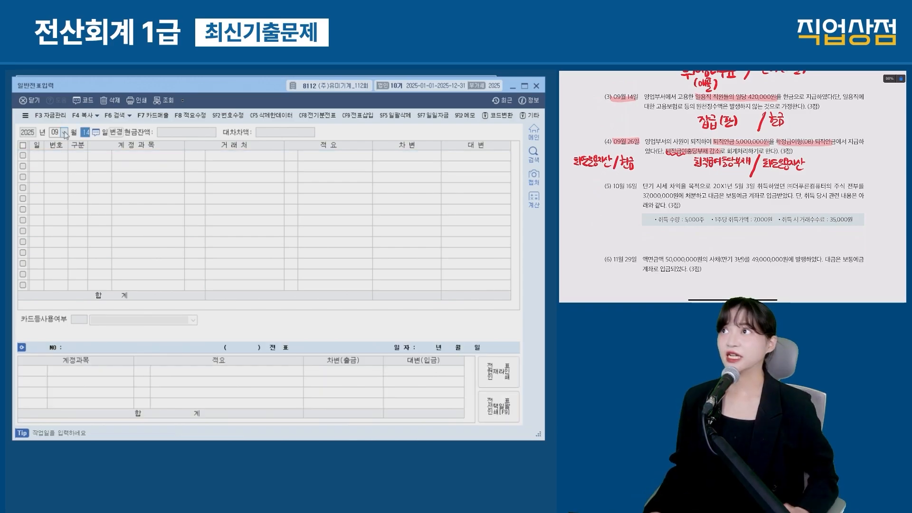
pyautogui.write('26')
pyautogui.press('Return')
pyautogui.write('3')
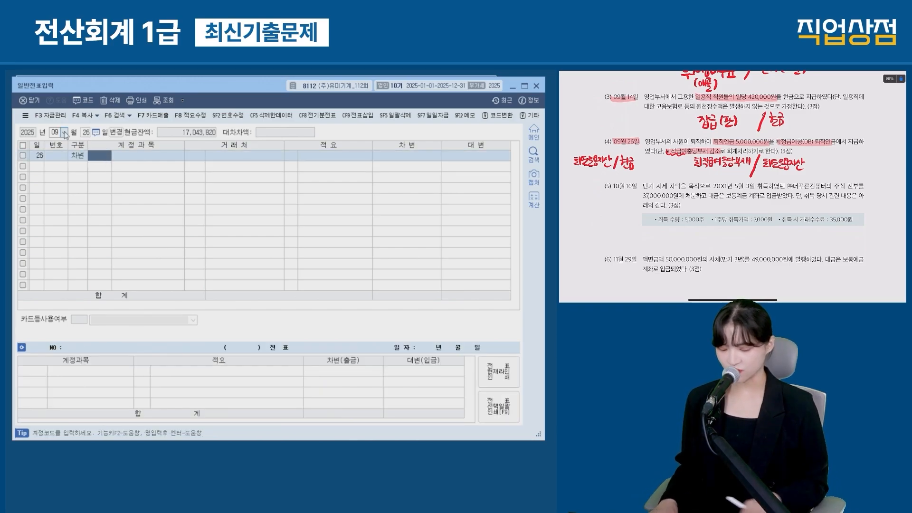
pyautogui.write('퇴직급여')
pyautogui.press('Return')
pyautogui.press('Return')
pyautogui.press('Return')
pyautogui.press('Return')
pyautogui.press('Return')
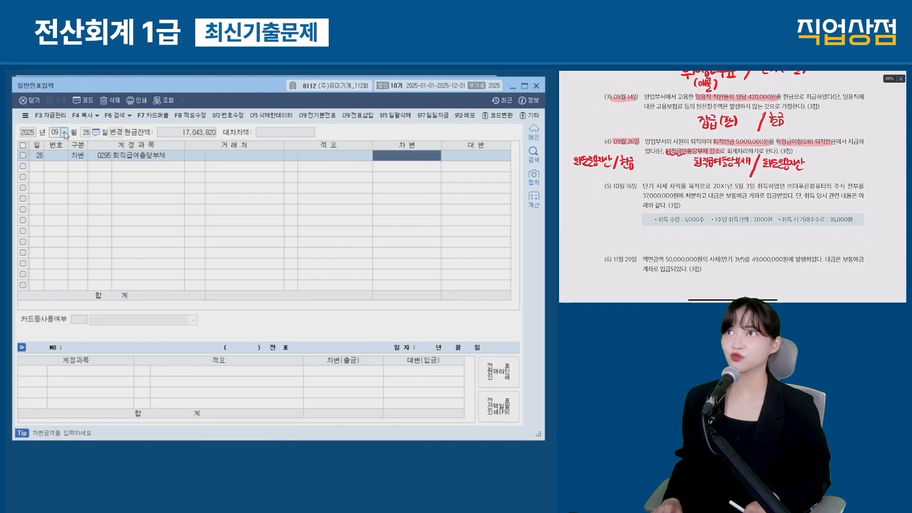
pyautogui.write('5000000')
pyautogui.press('Return')
pyautogui.write('4')
pyautogui.press('Return')
pyautogui.write('퇴직연')
pyautogui.press('Return')
pyautogui.press('Return')
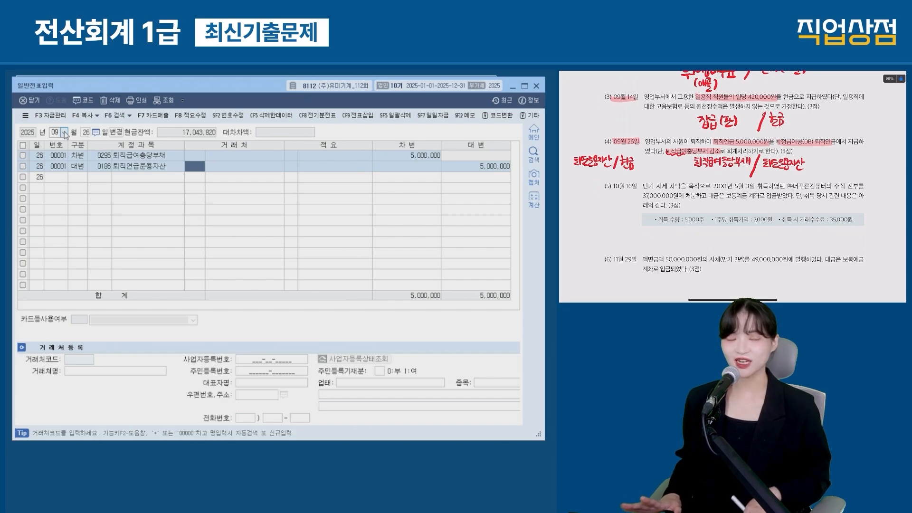
# Step: Set the voucher date to October 16
pyautogui.click(65, 134)
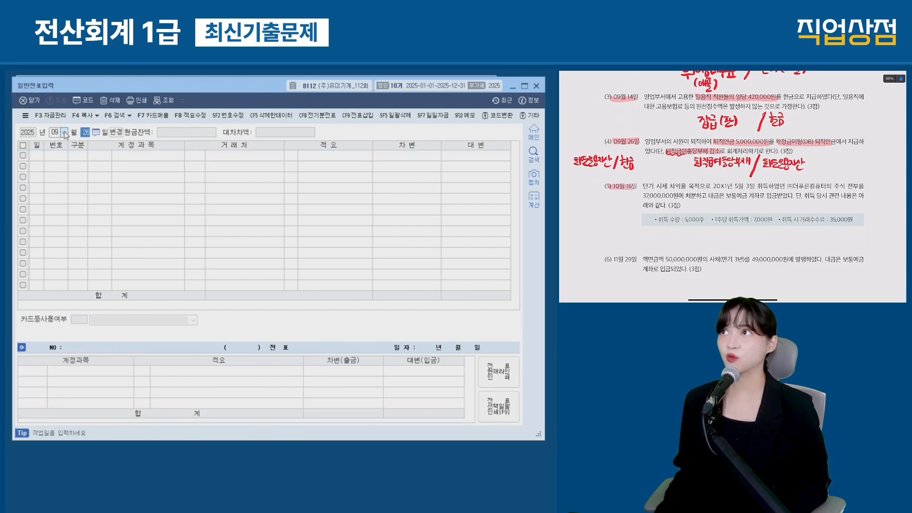
pyautogui.write('10')
pyautogui.press('Return')
pyautogui.write('16')
pyautogui.press('Return')
pyautogui.scroll(-1, 732, 185)
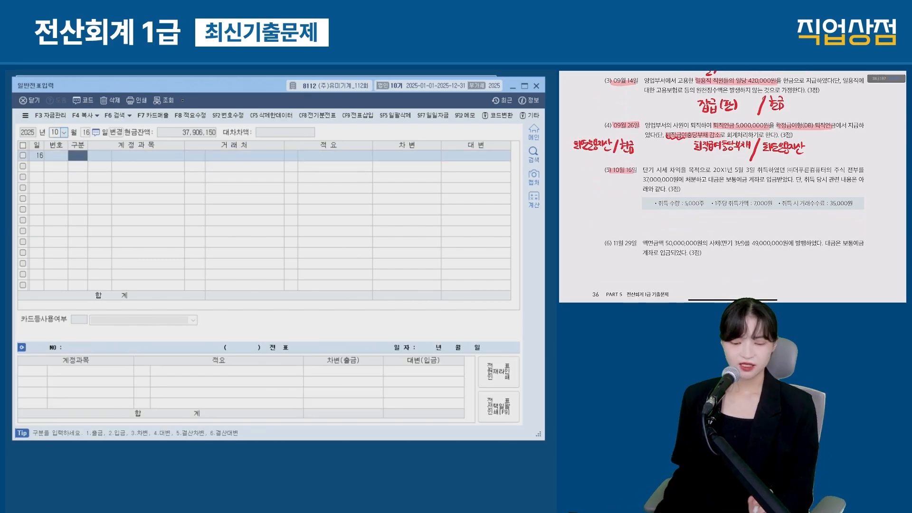
# Step: Annotate item (5): shares sold, 37,000,000 proceeds, 5,000 shares, and a working note of the entry
pyautogui.moveTo(735, 172); pyautogui.dragTo(850, 171)
pyautogui.moveTo(644, 181); pyautogui.dragTo(775, 180)
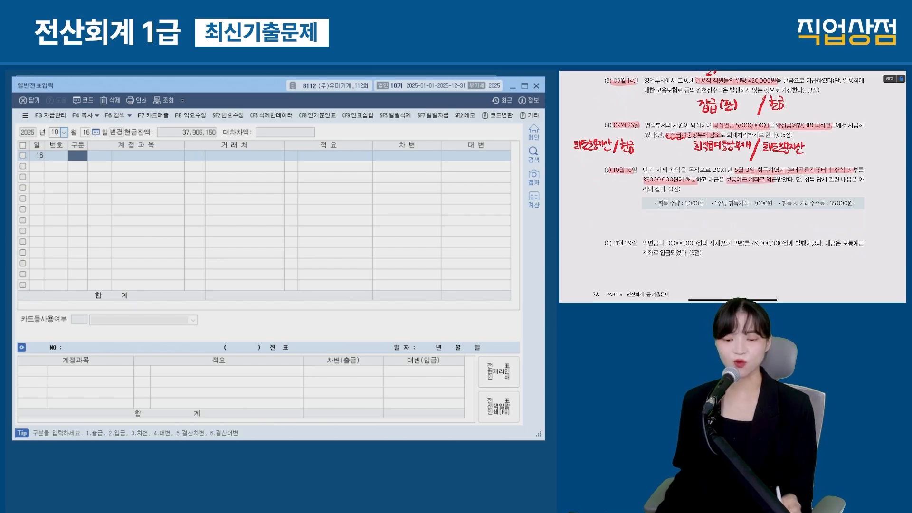
pyautogui.moveTo(644, 171); pyautogui.dragTo(685, 171)
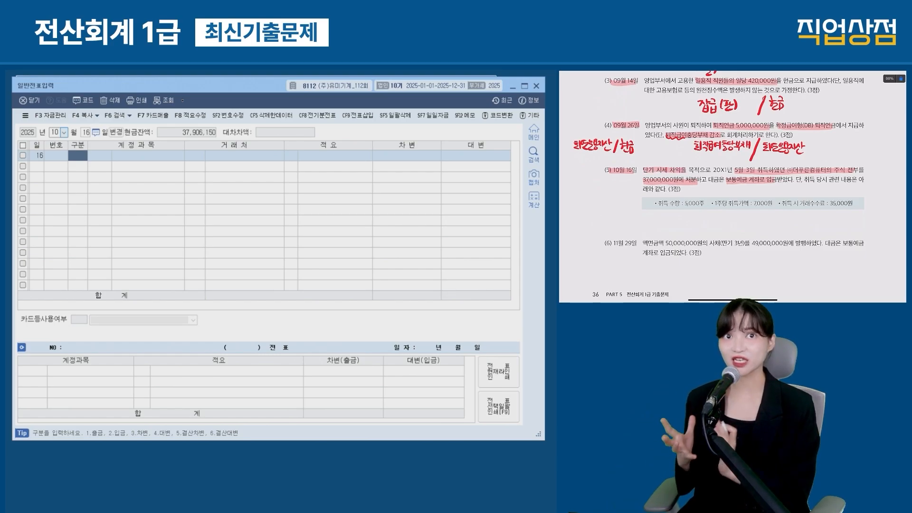
pyautogui.moveTo(760, 211); pyautogui.dragTo(750, 233)
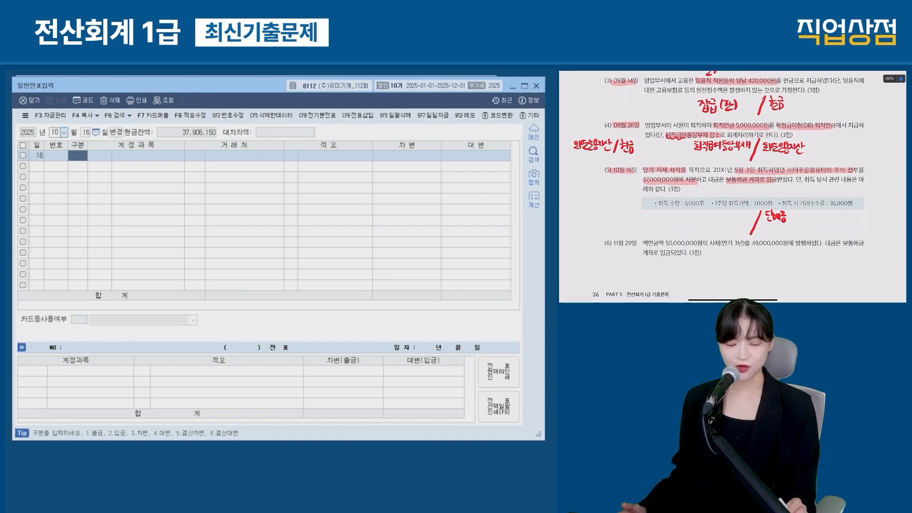
pyautogui.moveTo(684, 207); pyautogui.dragTo(706, 207)
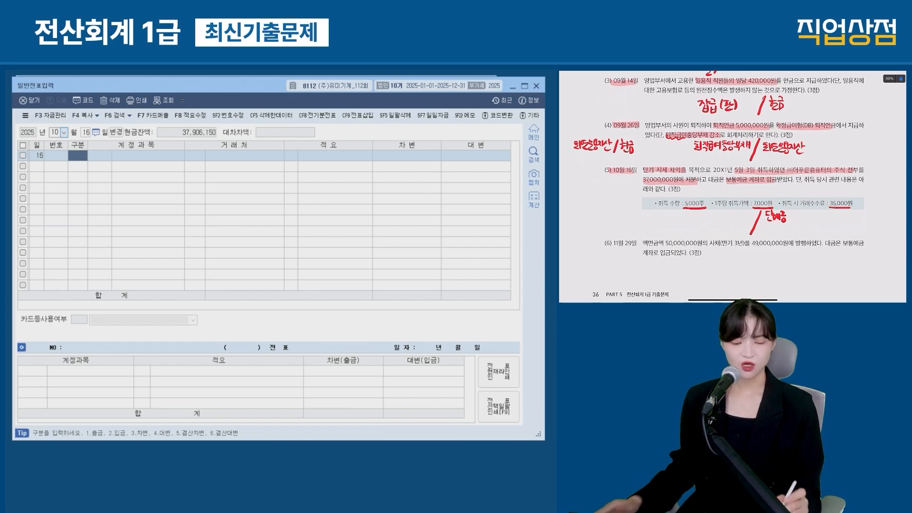
pyautogui.moveTo(795, 212); pyautogui.dragTo(795, 218)
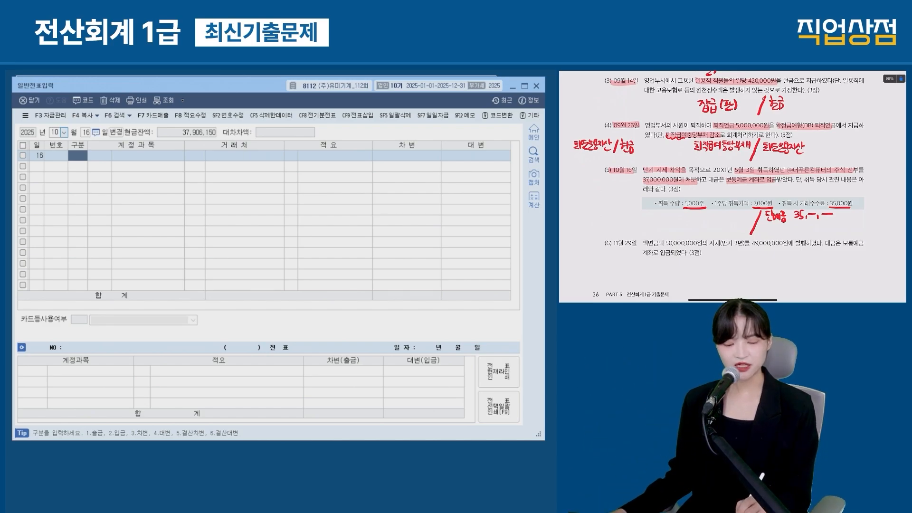
pyautogui.moveTo(681, 213); pyautogui.dragTo(683, 217)
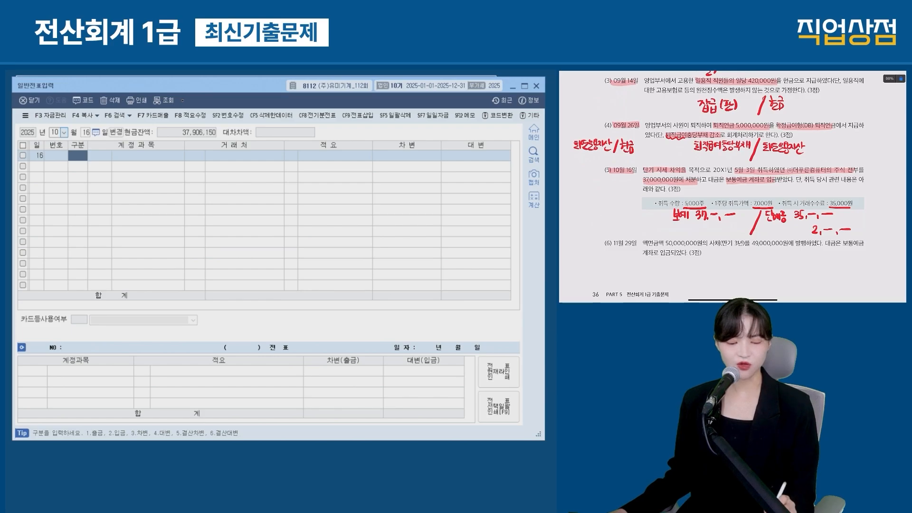
pyautogui.moveTo(759, 226); pyautogui.dragTo(769, 235)
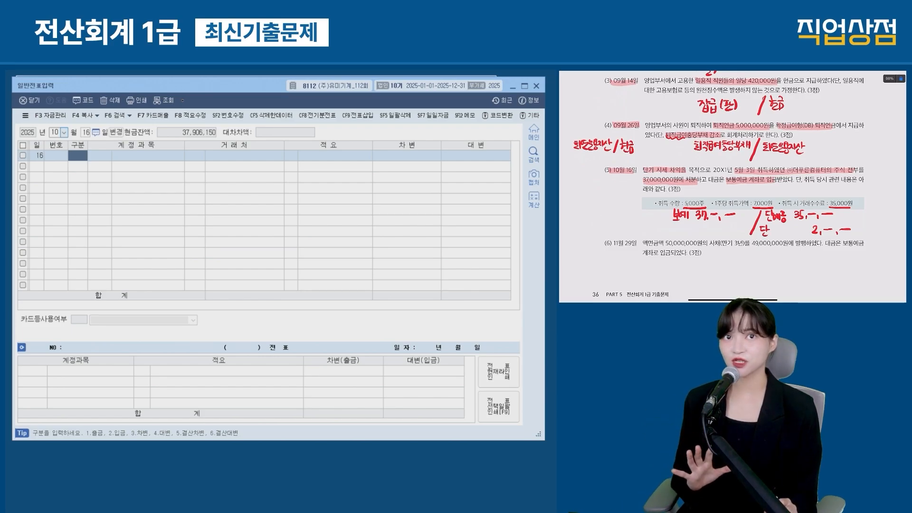
pyautogui.moveTo(770, 227); pyautogui.dragTo(802, 234)
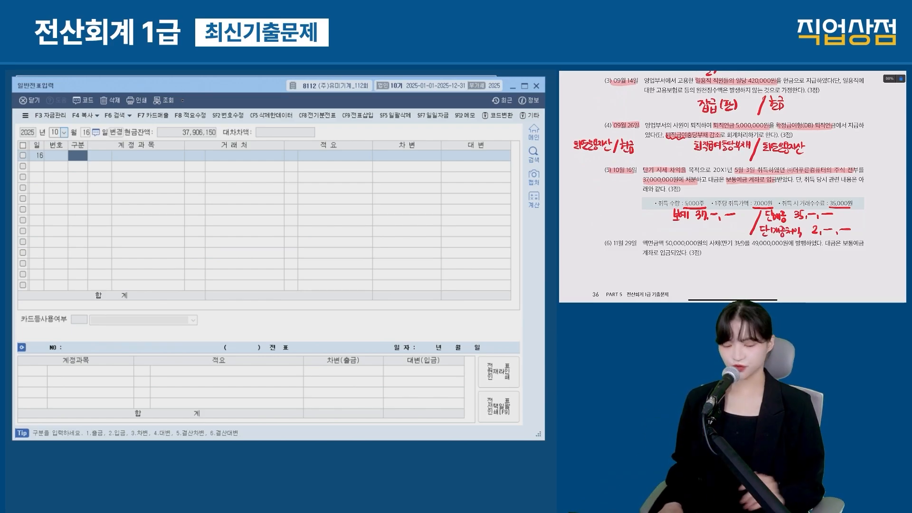
# Step: Enter the debit line 0103 보통예금 for 37,000,000
pyautogui.write('3')
pyautogui.press('Return')
pyautogui.write('103')
pyautogui.press('Return')
pyautogui.press('Return')
pyautogui.press('Return')
pyautogui.press('Return')
pyautogui.write('37,000,000')
pyautogui.press('Return')
pyautogui.write('4')
# Step: Credit 0107 단기매매증권 35,000,000 and 0906 단기매매증권처분이익 2,000,000
pyautogui.press('Return')
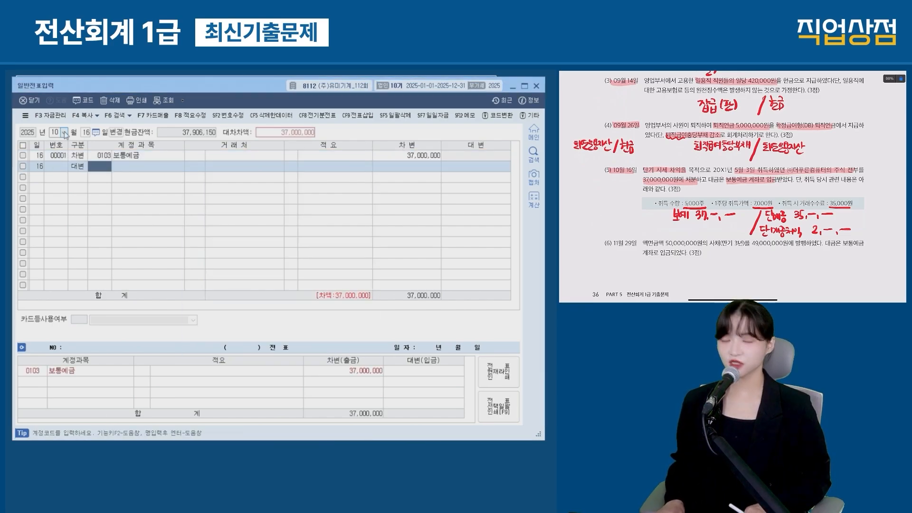
pyautogui.write('단기매')
pyautogui.press('Return')
pyautogui.press('Return')
pyautogui.press('Return')
pyautogui.press('Return')
pyautogui.press('Return')
pyautogui.write('35000000')
pyautogui.press('Return')
pyautogui.write('단기매')
pyautogui.press('Return')
pyautogui.press('Down')
pyautogui.press('Down')
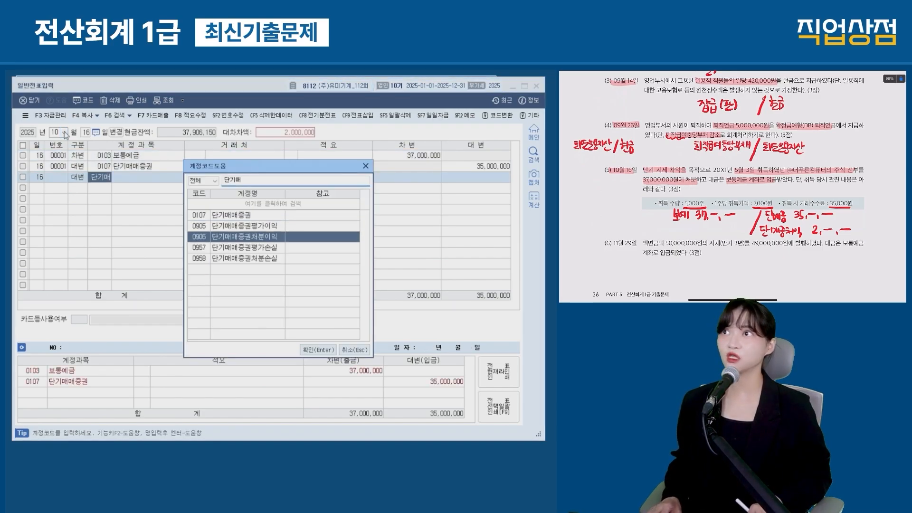
pyautogui.press('Return')
pyautogui.press('Return')
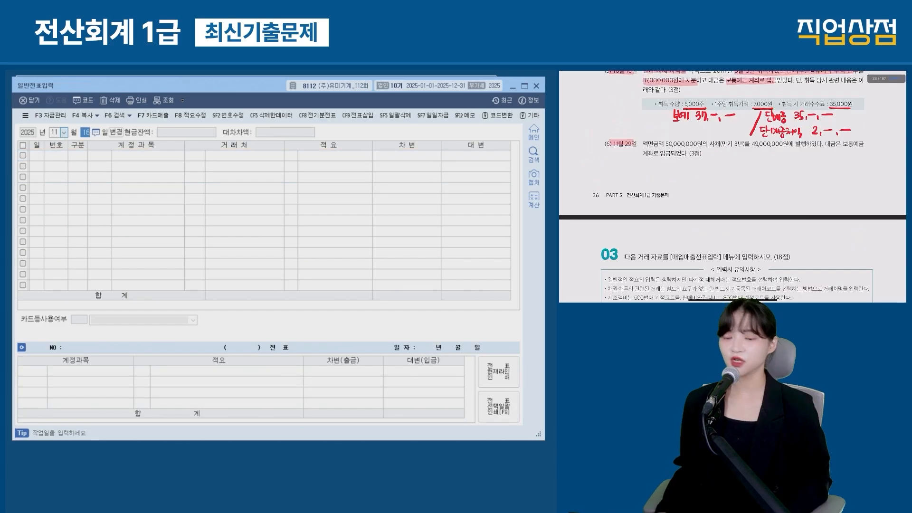
pyautogui.write('29')
pyautogui.press('Return')
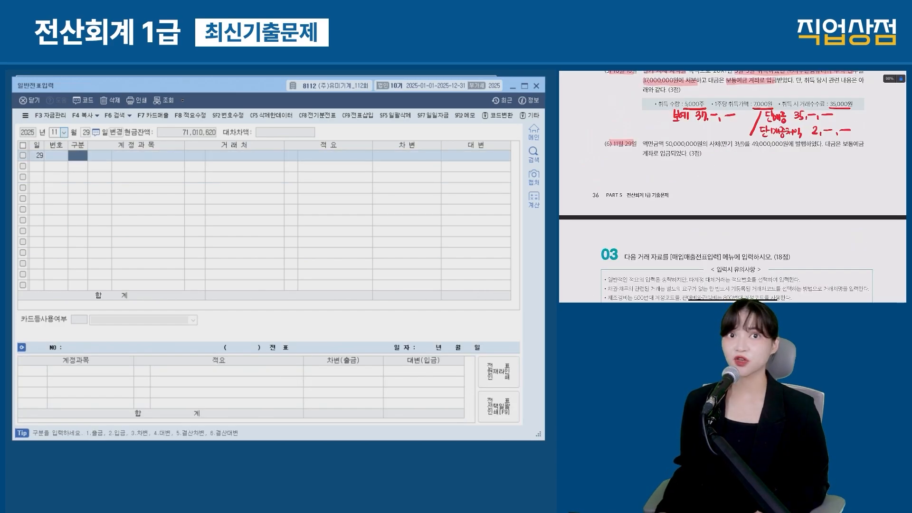
# Step: Annotate item (6) with notes: 사채 50,000,000, 보통예금 49,000,000, discount 1,000,000
pyautogui.moveTo(665, 147); pyautogui.dragTo(790, 147)
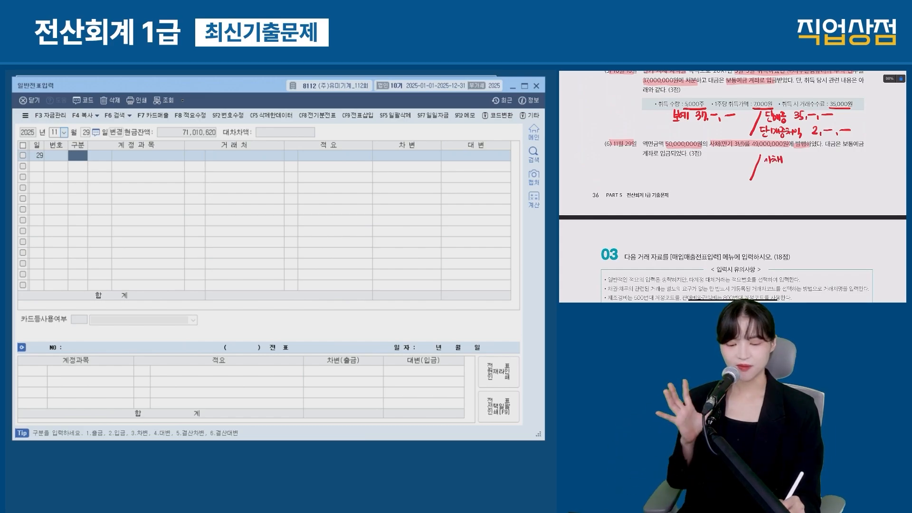
pyautogui.moveTo(792, 157); pyautogui.dragTo(796, 157)
pyautogui.moveTo(799, 158); pyautogui.dragTo(800, 163)
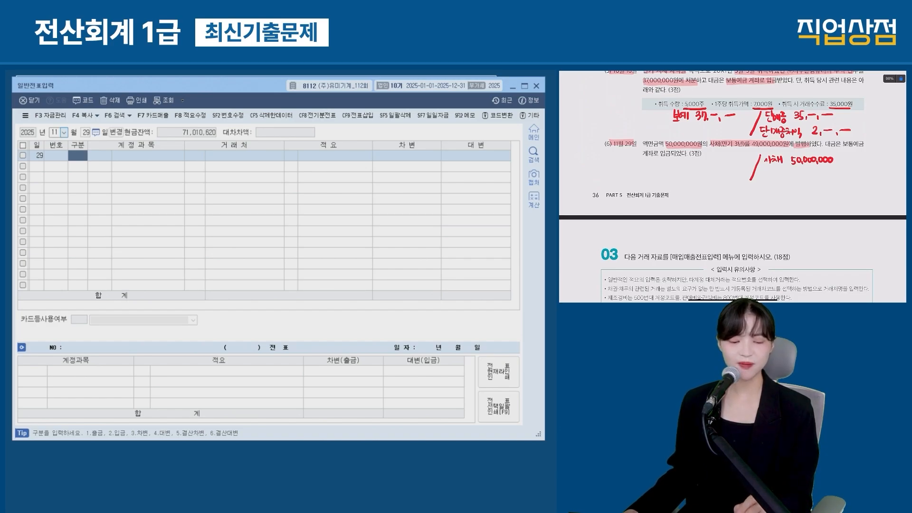
pyautogui.moveTo(681, 161)
pyautogui.mouseDown()
pyautogui.moveTo(687, 169)
pyautogui.moveTo(724, 169)
pyautogui.mouseUp()
pyautogui.moveTo(729, 165); pyautogui.dragTo(735, 163)
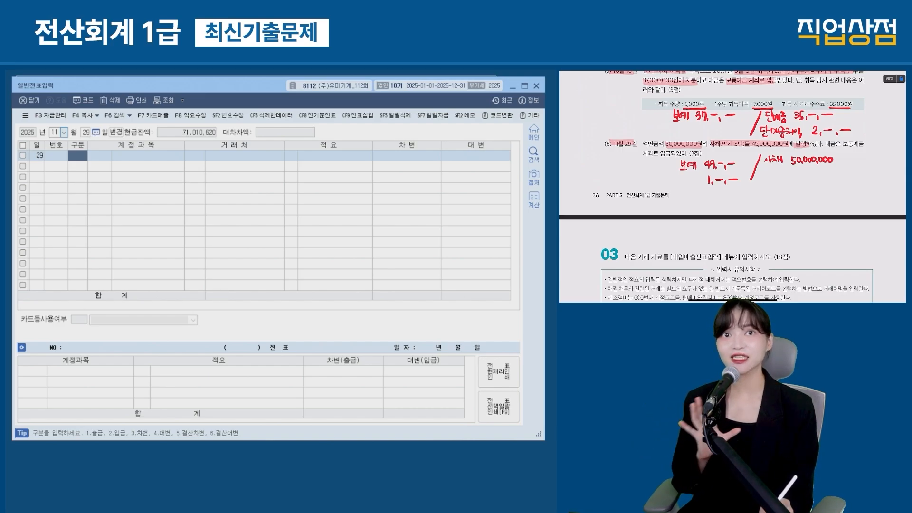
pyautogui.moveTo(666, 175); pyautogui.dragTo(700, 181)
# Step: Enter the credit line 0291 사채 for 50,000,000
pyautogui.write('4')
pyautogui.press('Return')
pyautogui.write('291')
pyautogui.press('Return')
pyautogui.press('Return')
pyautogui.press('Return')
pyautogui.write('50++')
pyautogui.press('Return')
# Step: Debit 0103 보통예금 49,000,000 and add the 사채할인발행차금 debit line
pyautogui.write('3')
pyautogui.press('Return')
pyautogui.write('보통')
pyautogui.press('Return')
pyautogui.press('Return')
pyautogui.press('Return')
pyautogui.press('Return')
pyautogui.write('49++')
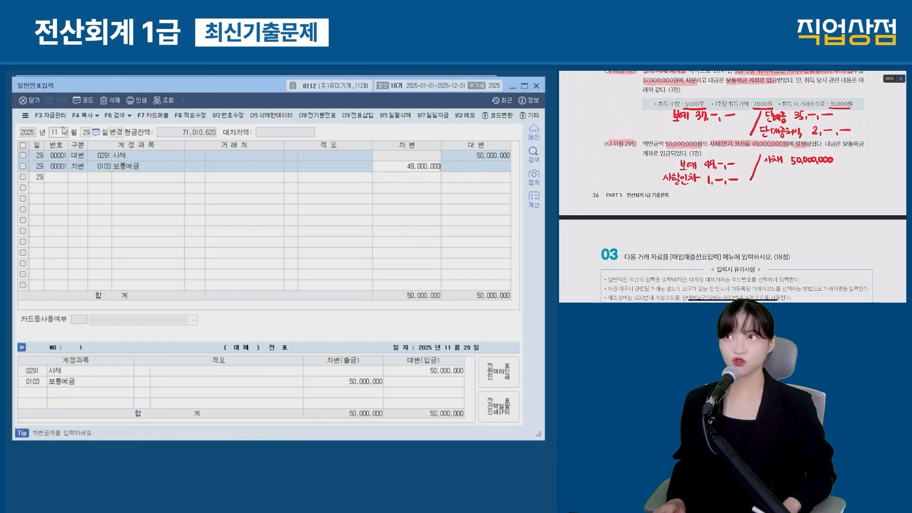
pyautogui.press('Return')
pyautogui.write('3')
pyautogui.press('Return')
pyautogui.write('사채할')
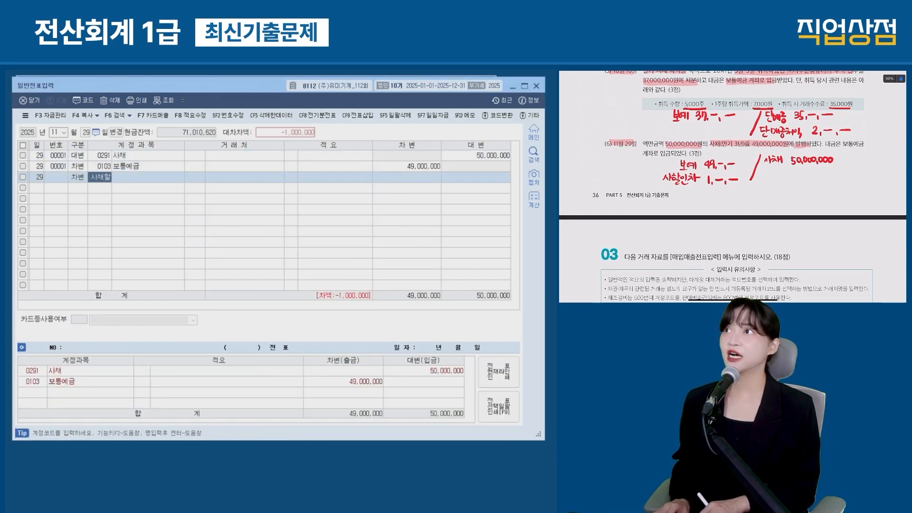
pyautogui.press('Return')
pyautogui.press('Return')
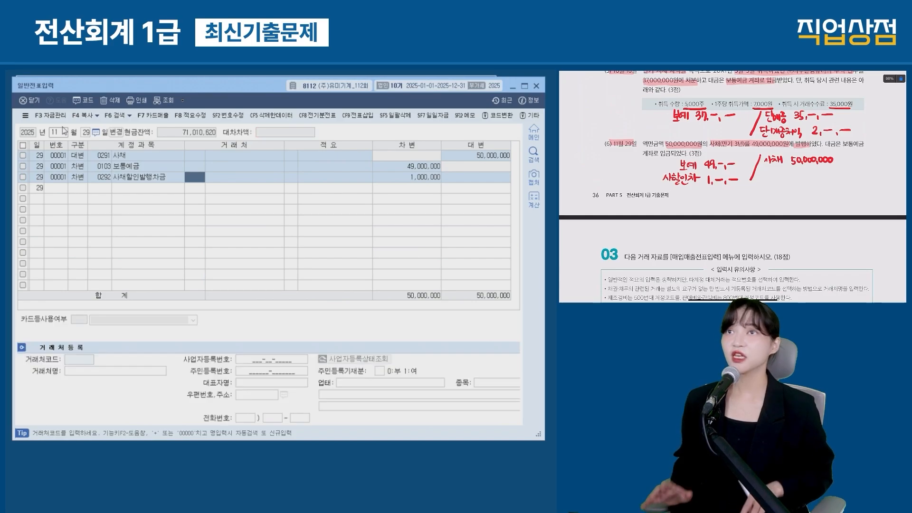
pyautogui.scroll(-3, 731, 190)
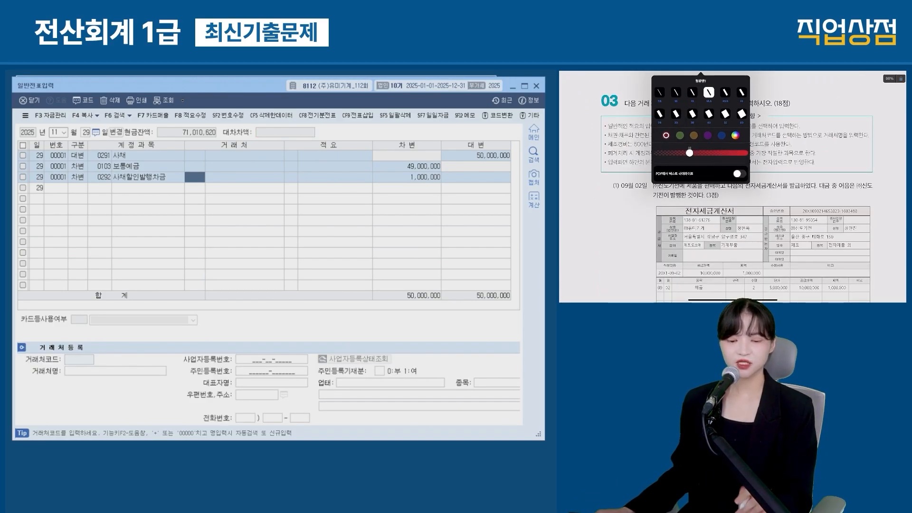
# Step: Switch to 매입매출전표입력 and set the entry date to September 2
pyautogui.moveTo(671, 102); pyautogui.dragTo(726, 107)
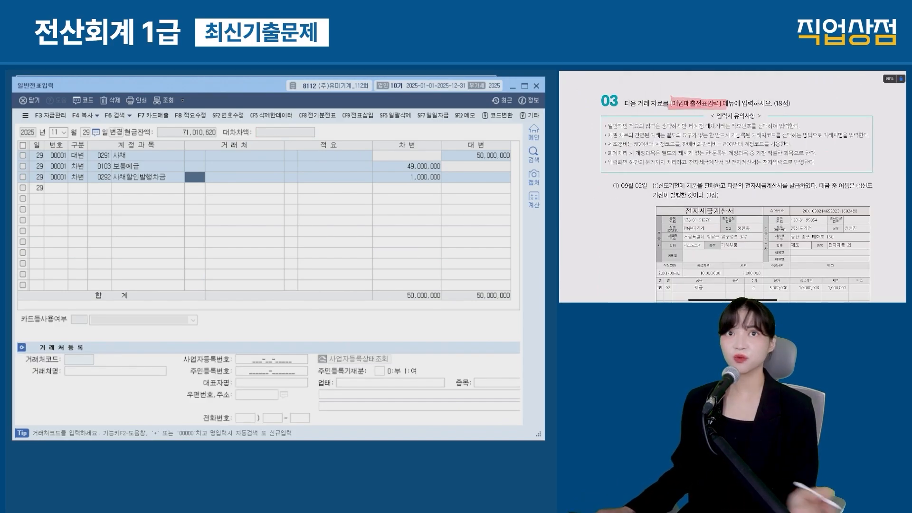
pyautogui.press('Escape')
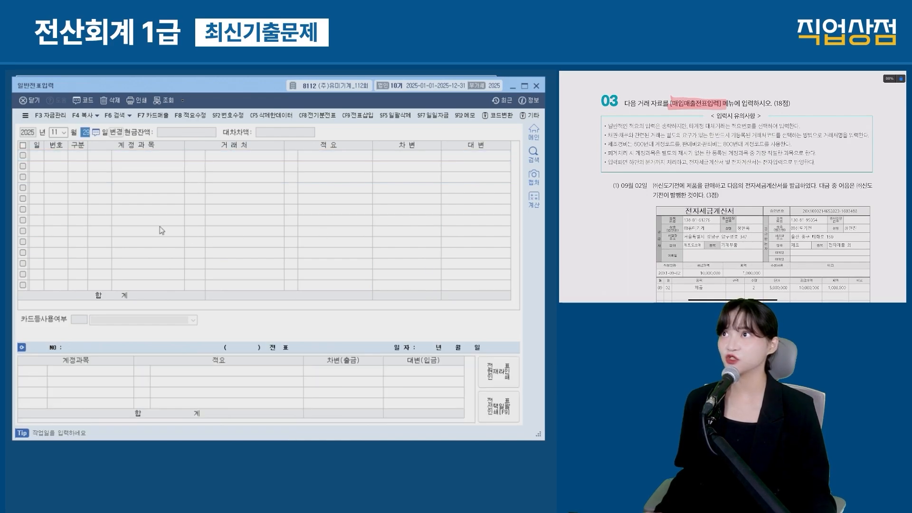
pyautogui.click(83, 158)
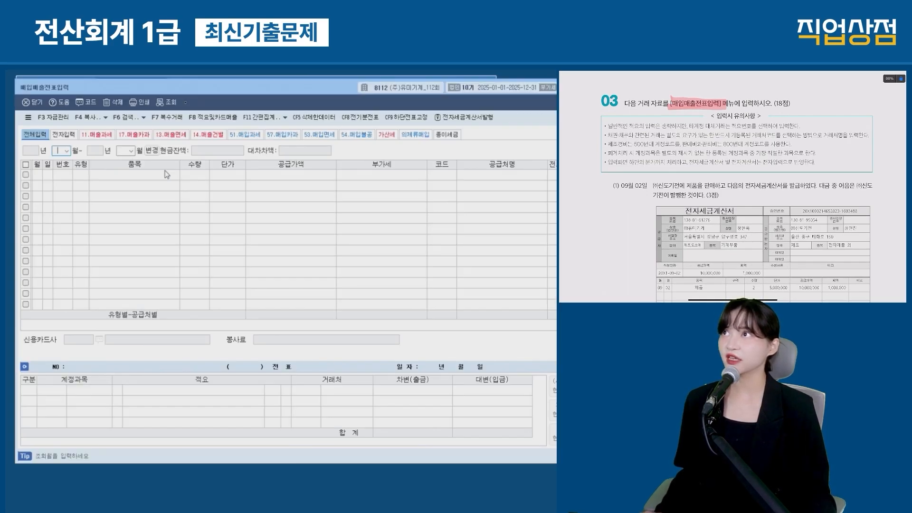
pyautogui.scroll(-3, 732, 185)
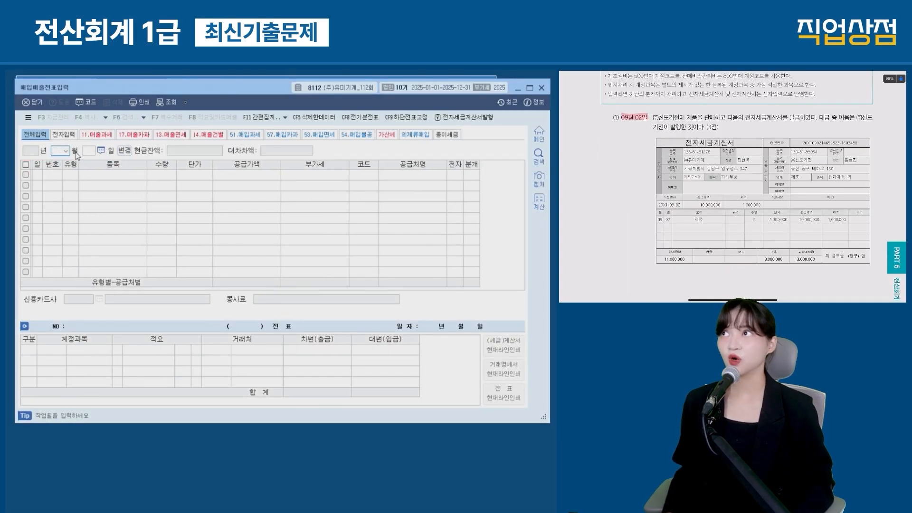
pyautogui.write('09')
pyautogui.press('Return')
pyautogui.write('2')
pyautogui.press('Return')
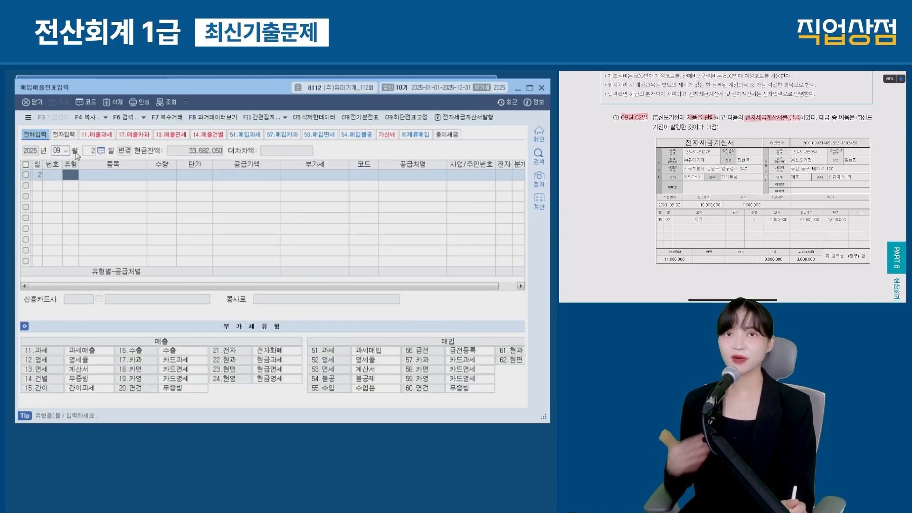
# Step: Choose VAT type 11 과세 with a 10,000,000 supply amount and 1,000,000 VAT
pyautogui.hotkey('ctrl', '2')
pyautogui.moveTo(15, 334); pyautogui.dragTo(308, 401)
pyautogui.moveTo(20, 341); pyautogui.dragTo(99, 357)
pyautogui.press('Escape')
pyautogui.write('11')
pyautogui.press('Return')
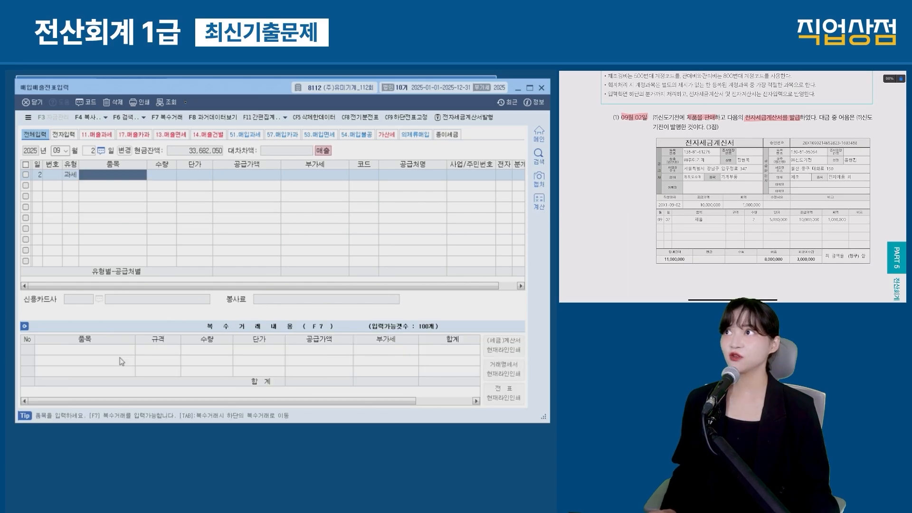
pyautogui.press('Return')
pyautogui.press('Return')
pyautogui.press('Return')
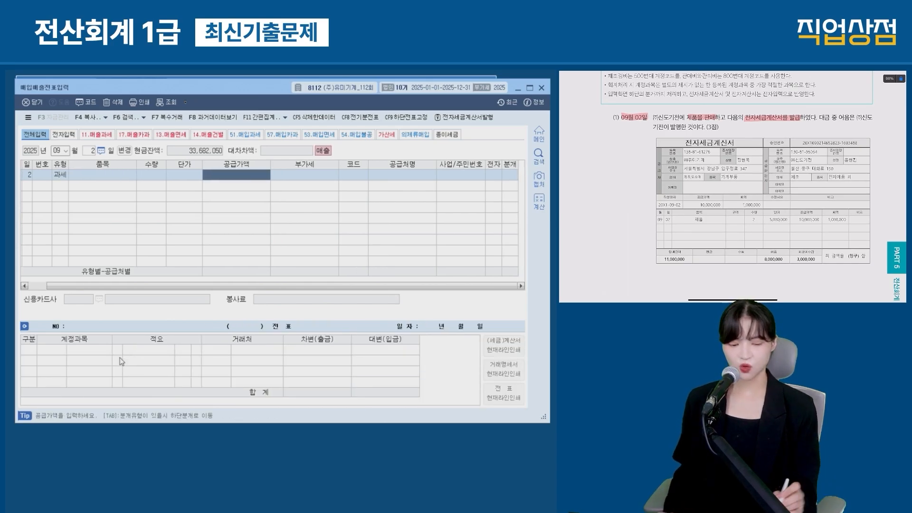
pyautogui.write('10000000')
pyautogui.press('Return')
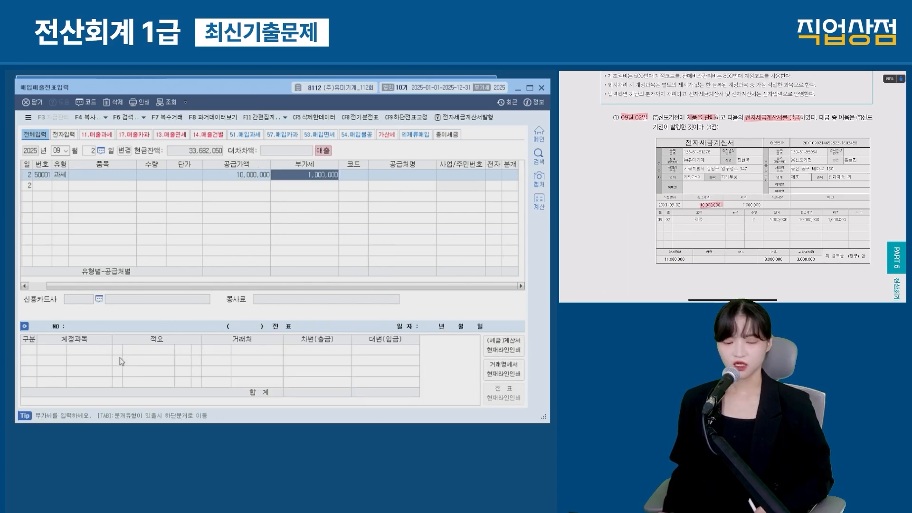
# Step: Set customer 00104 (주)신도기전 and mark the invoice as electronically issued
pyautogui.press('Return')
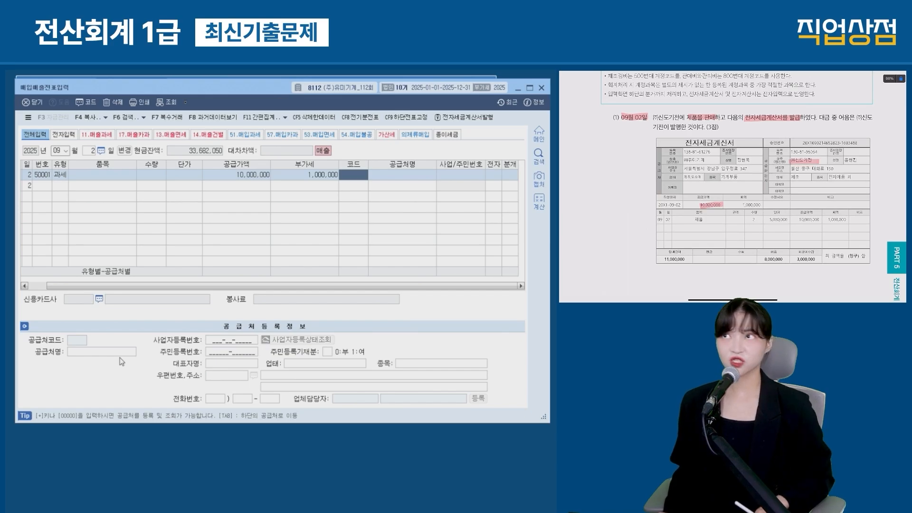
pyautogui.write('104')
pyautogui.press('Return')
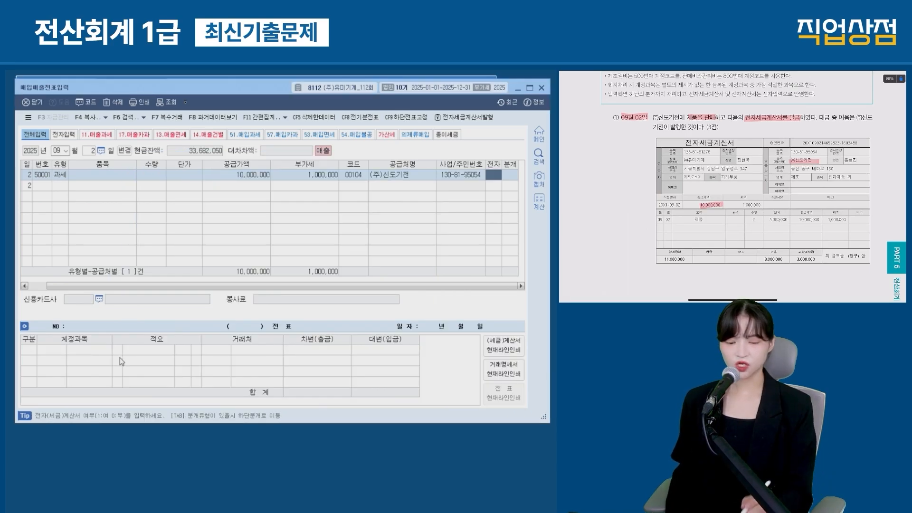
pyautogui.write('1')
pyautogui.press('Return')
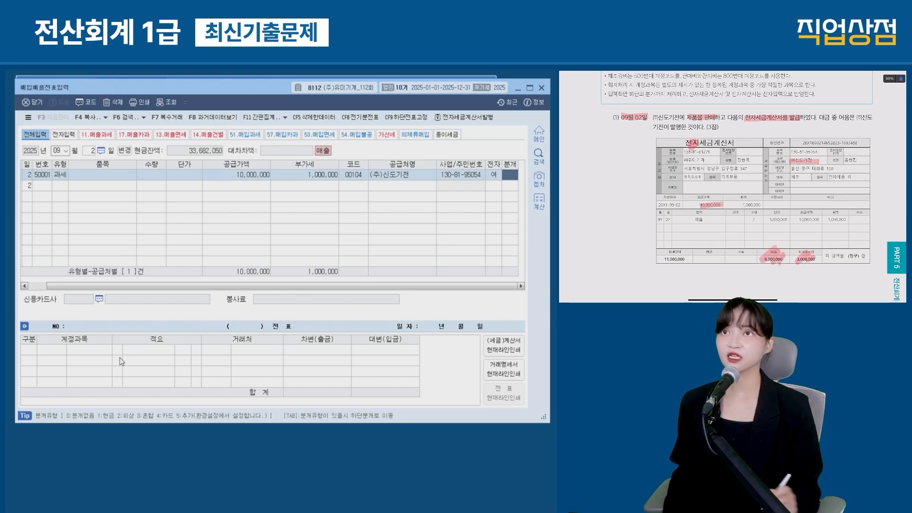
# Step: Book a mixed entry debiting 받을어음 8,000,000 and 외상매출금 3,000,000, and save
pyautogui.press('Return')
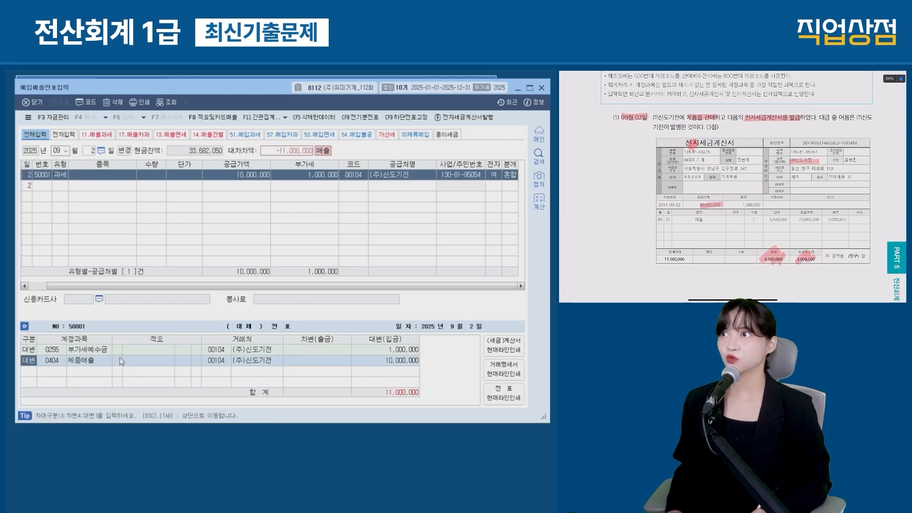
pyautogui.press('Down')
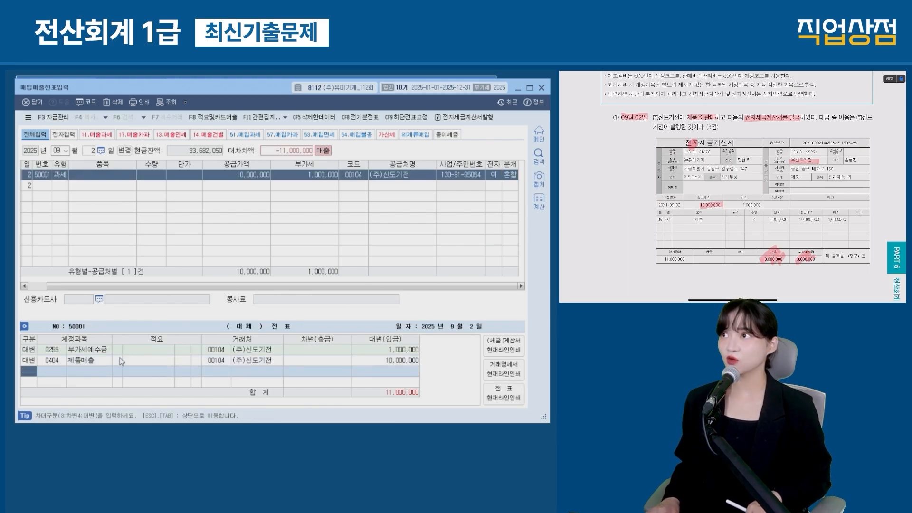
pyautogui.write('3받을')
pyautogui.press('Return')
pyautogui.press('Return')
pyautogui.press('Return')
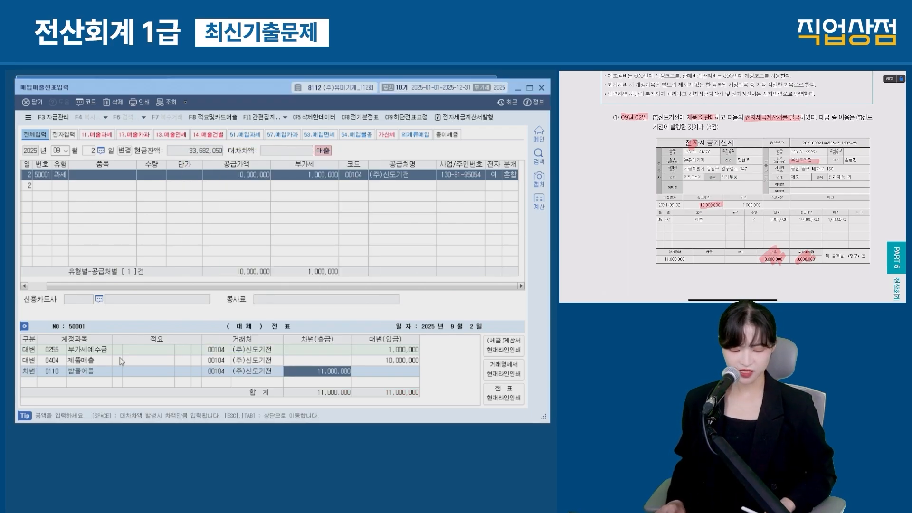
pyautogui.write('8000000')
pyautogui.press('Return')
pyautogui.write('3')
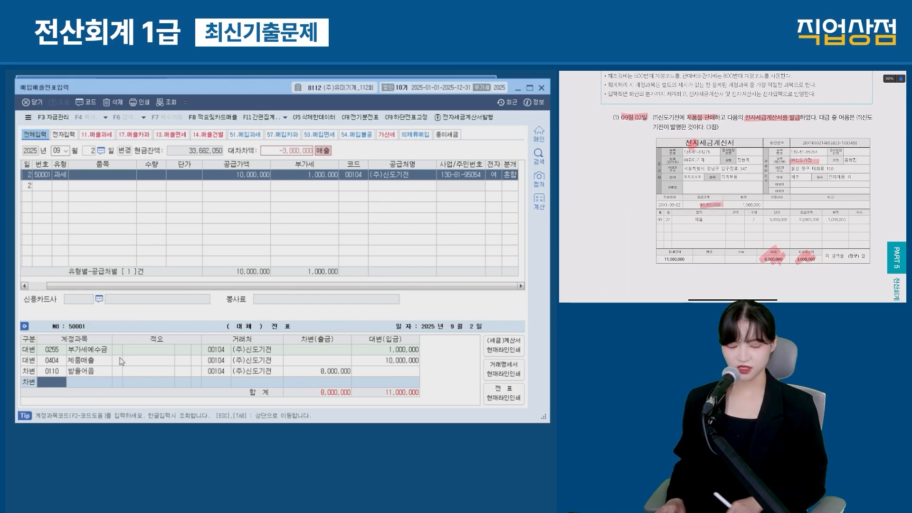
pyautogui.write('외상')
pyautogui.press('Return')
pyautogui.press('Return')
pyautogui.press('Return')
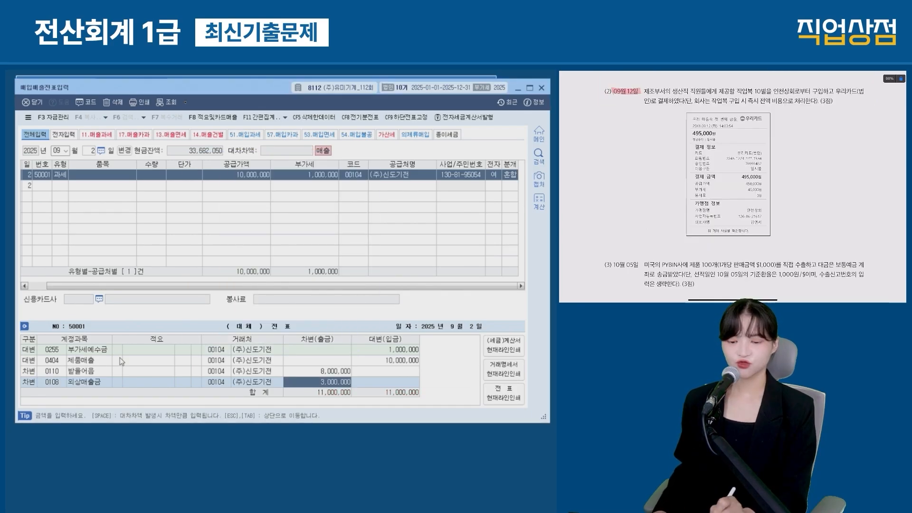
pyautogui.press('Return')
pyautogui.write('12')
pyautogui.press('Return')
# Step: Set the September 12 entry's type to 57 카과 (card taxable purchase)
pyautogui.moveTo(811, 92); pyautogui.dragTo(862, 92)
pyautogui.moveTo(644, 100); pyautogui.dragTo(668, 101)
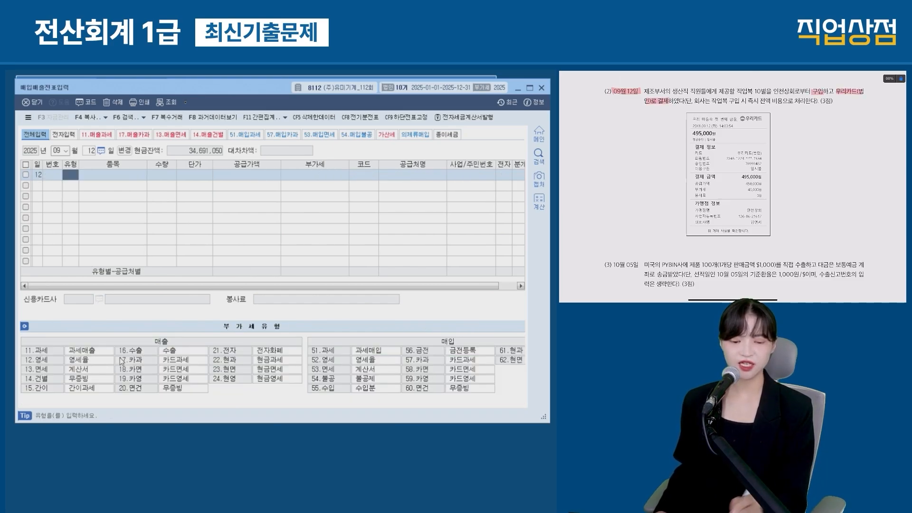
pyautogui.moveTo(300, 333)
pyautogui.mouseDown()
pyautogui.moveTo(544, 412)
pyautogui.moveTo(536, 399)
pyautogui.mouseUp()
pyautogui.moveTo(465, 375); pyautogui.dragTo(496, 378)
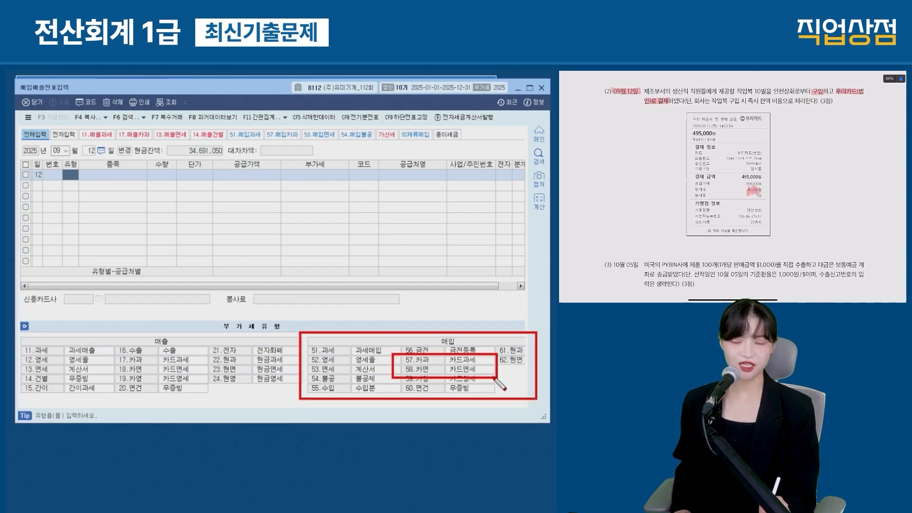
pyautogui.moveTo(494, 354)
pyautogui.mouseDown()
pyautogui.moveTo(390, 374)
pyautogui.moveTo(388, 366)
pyautogui.mouseUp()
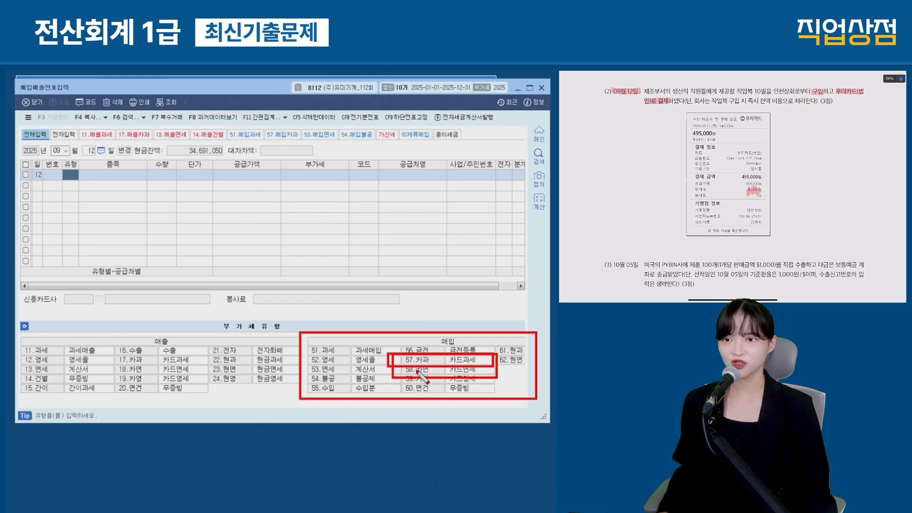
pyautogui.press('Escape')
pyautogui.write('57')
pyautogui.press('Return')
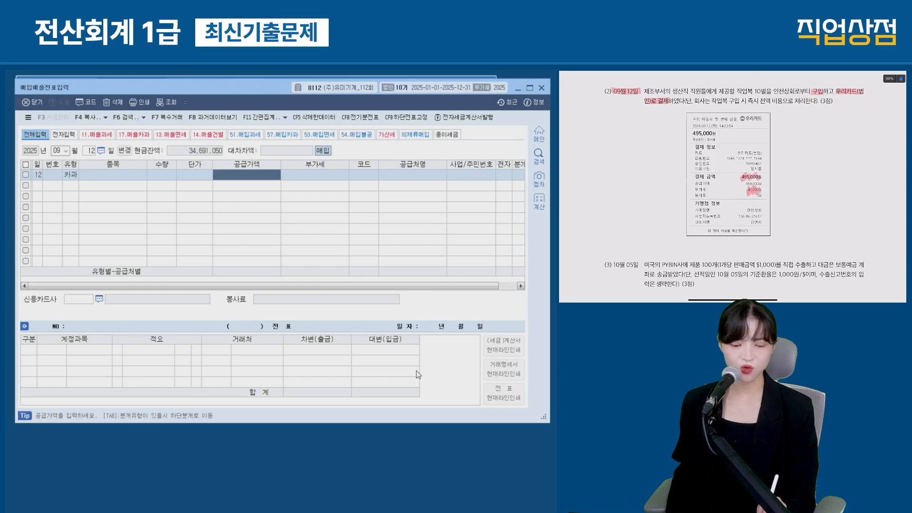
# Step: Enter 495,000 (450,000 plus 45,000 VAT) from 인천상회, paid with 우리카드(법인)
pyautogui.write('495')
pyautogui.write('000')
pyautogui.press('Return')
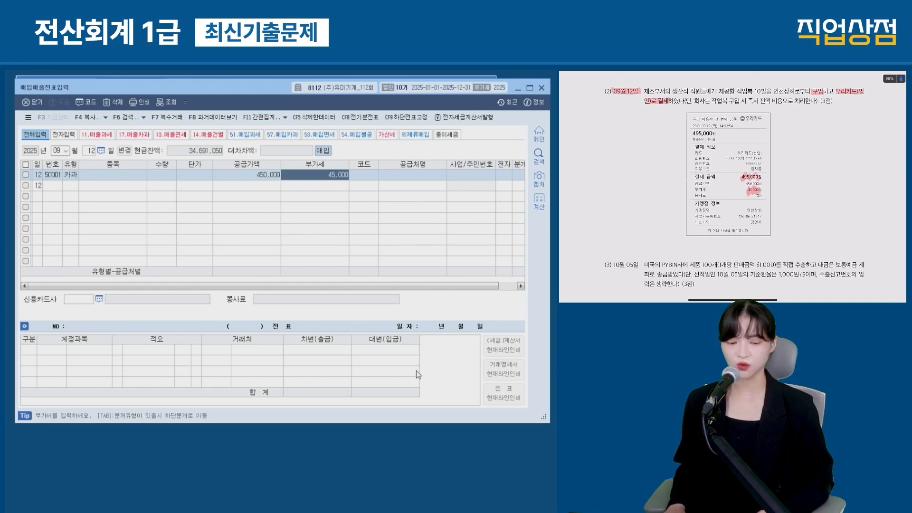
pyautogui.press('Return')
pyautogui.write('인천')
pyautogui.press('Return')
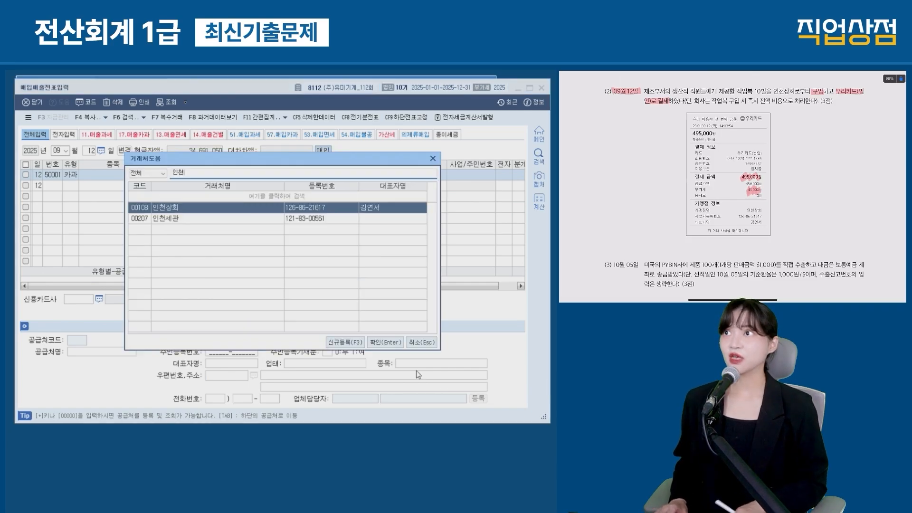
pyautogui.press('Return')
pyautogui.press('Return')
pyautogui.press('F2')
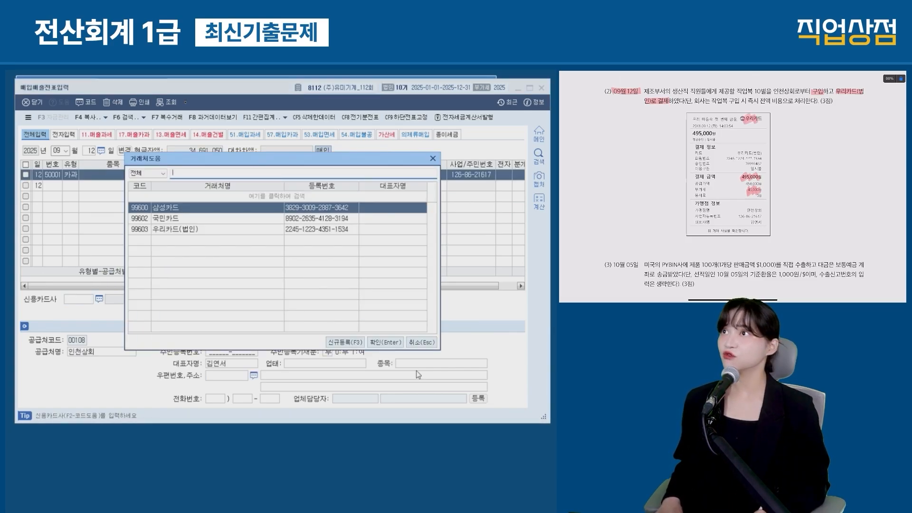
pyautogui.press('Down')
pyautogui.press('Down')
pyautogui.press('Return')
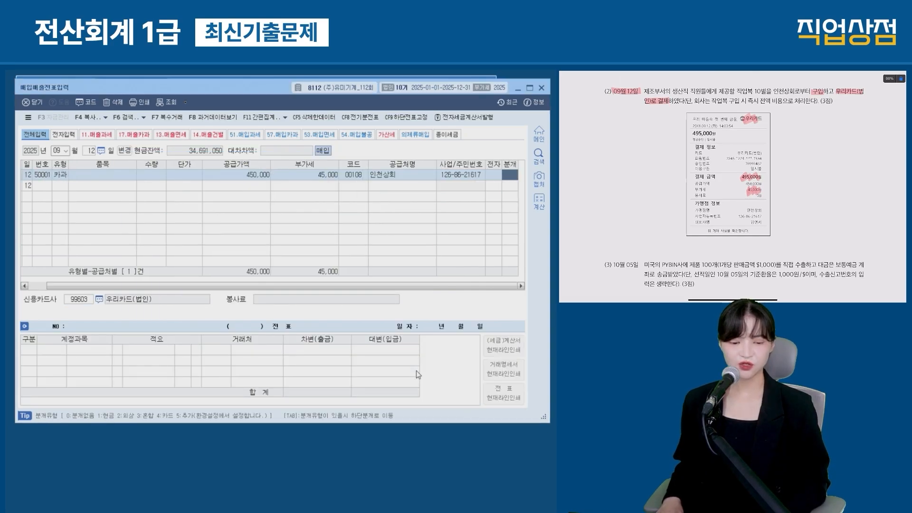
# Step: Post it as a card entry (분개 4) debited to 0511 복리후생비 instead of 원재료
pyautogui.write('4')
pyautogui.press('Return')
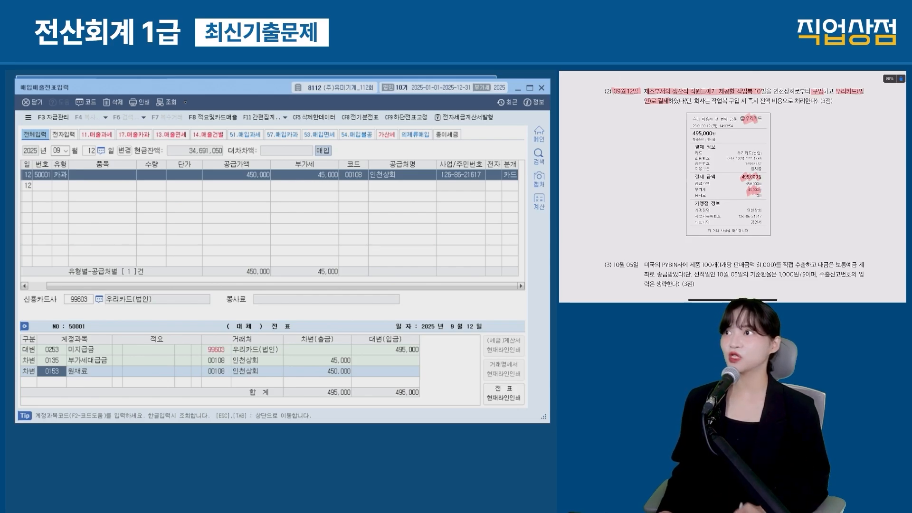
pyautogui.write('복리')
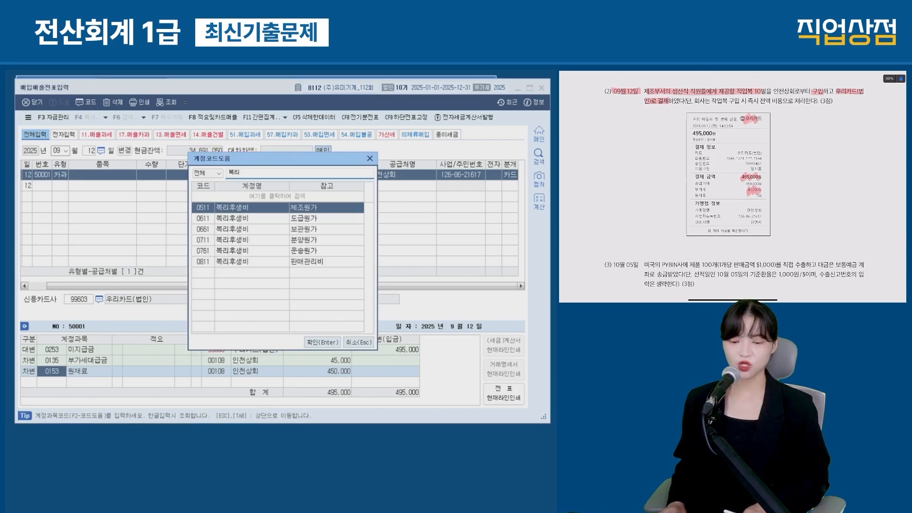
pyautogui.press('Return')
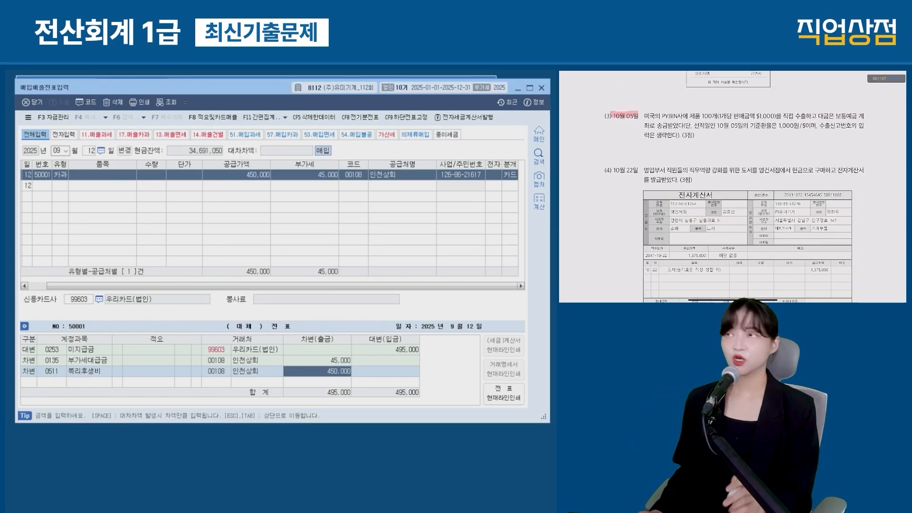
# Step: Start an October 5 entry with transaction type 16 수출
pyautogui.press('Escape')
pyautogui.press('Escape')
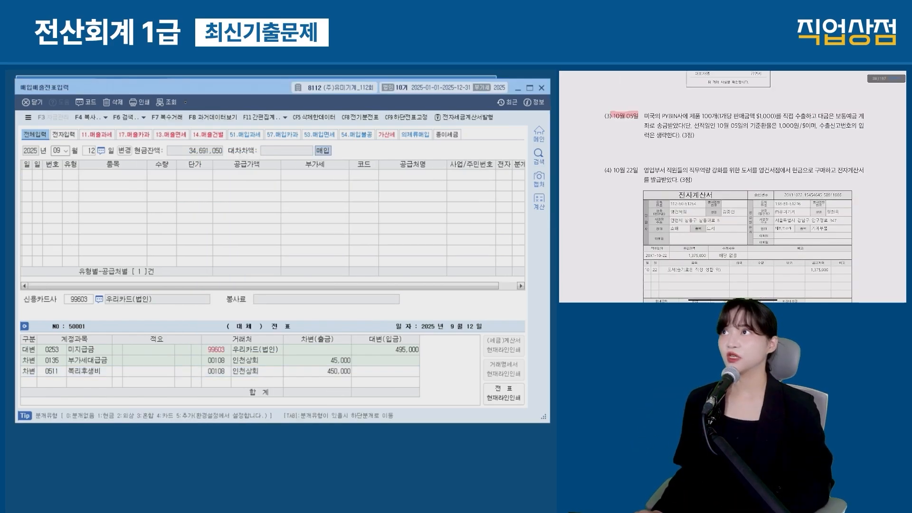
pyautogui.write('105')
pyautogui.press('Return')
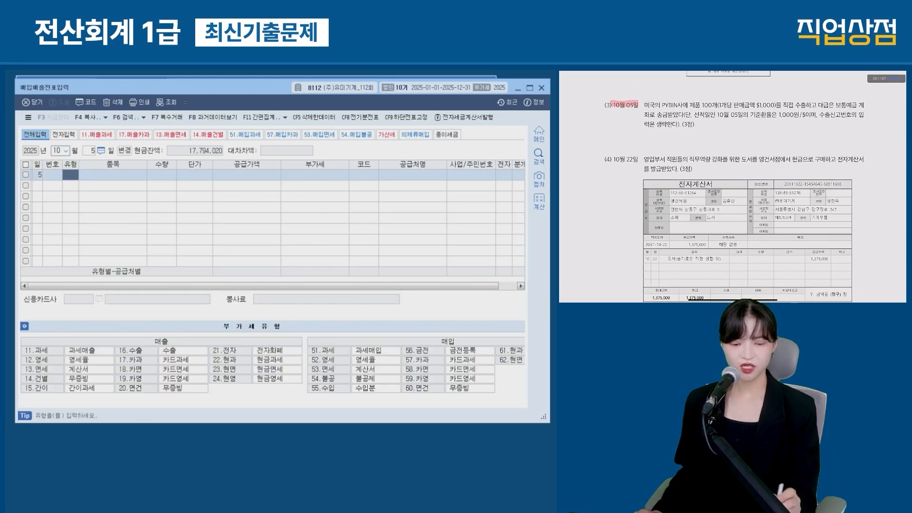
pyautogui.moveTo(783, 105); pyautogui.dragTo(813, 106)
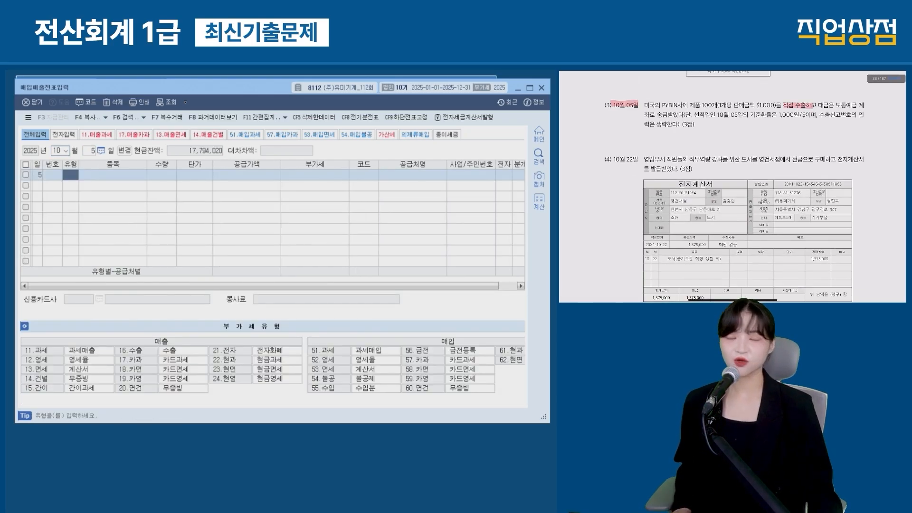
pyautogui.moveTo(21, 333)
pyautogui.mouseDown()
pyautogui.moveTo(200, 384)
pyautogui.moveTo(316, 398)
pyautogui.mouseUp()
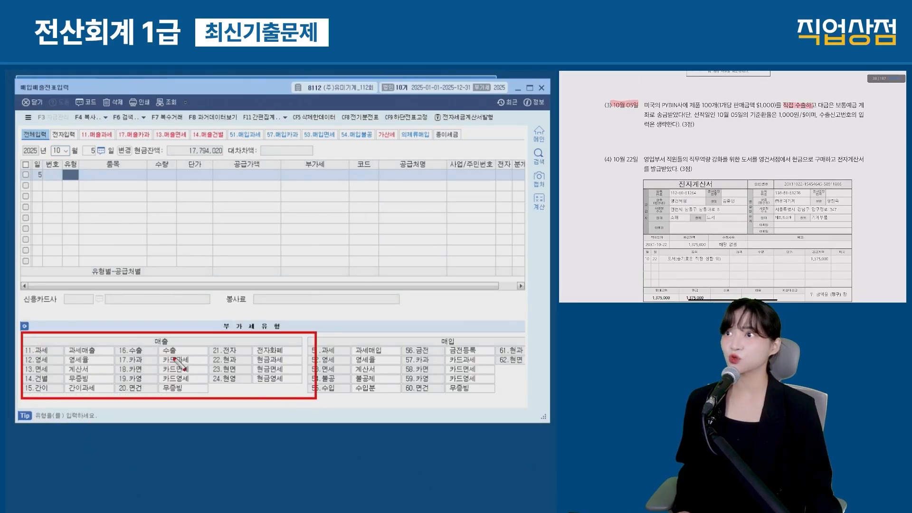
pyautogui.moveTo(101, 339); pyautogui.dragTo(213, 375)
pyautogui.press('Escape')
pyautogui.write('16')
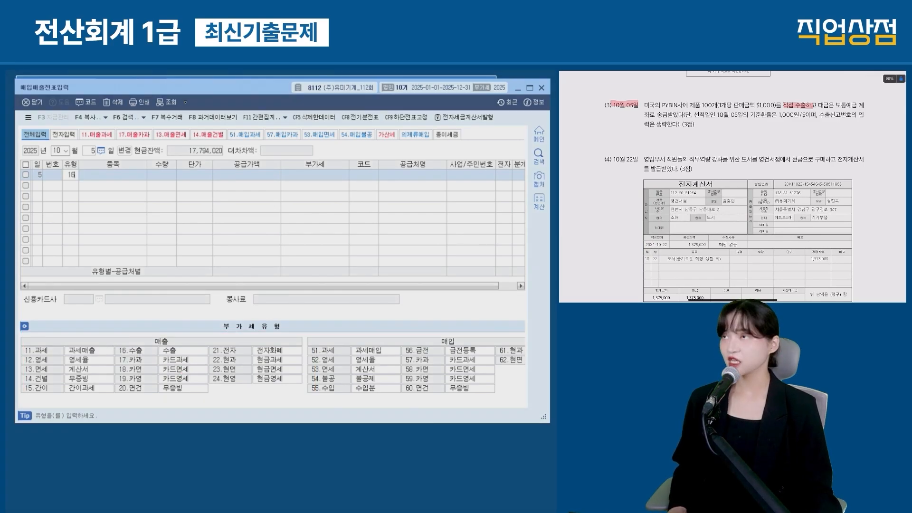
pyautogui.press('Return')
pyautogui.press('Return')
# Step: Work out the 100,000,000 supply value from 100 units at 1,000,000 won each
pyautogui.moveTo(700, 106); pyautogui.dragTo(774, 105)
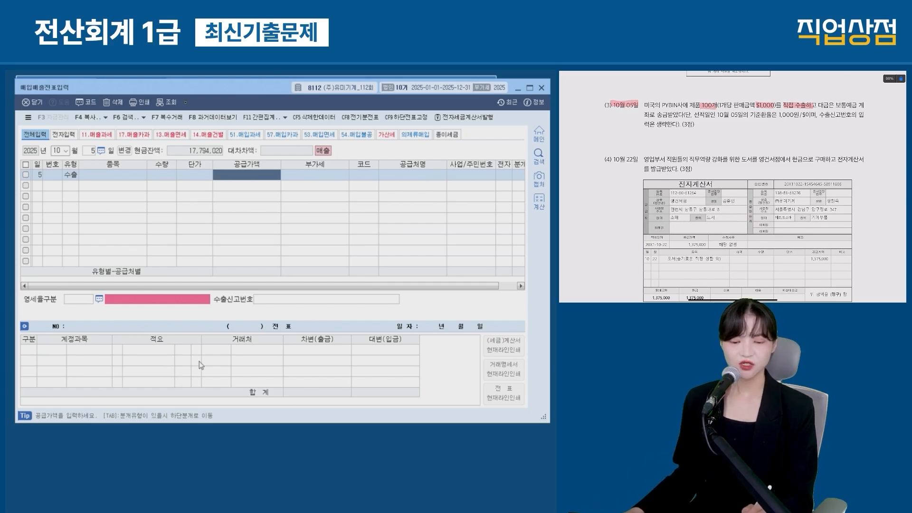
pyautogui.moveTo(716, 114); pyautogui.dragTo(801, 115)
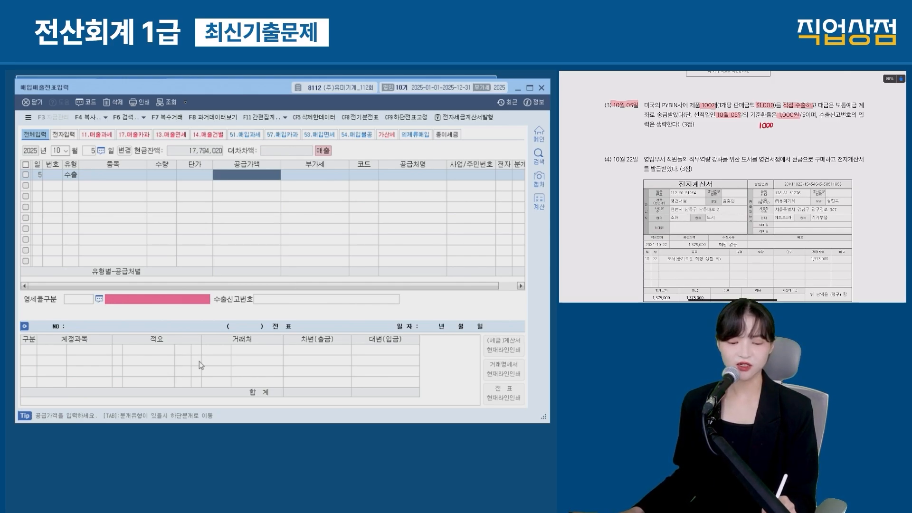
pyautogui.moveTo(773, 125); pyautogui.dragTo(787, 126)
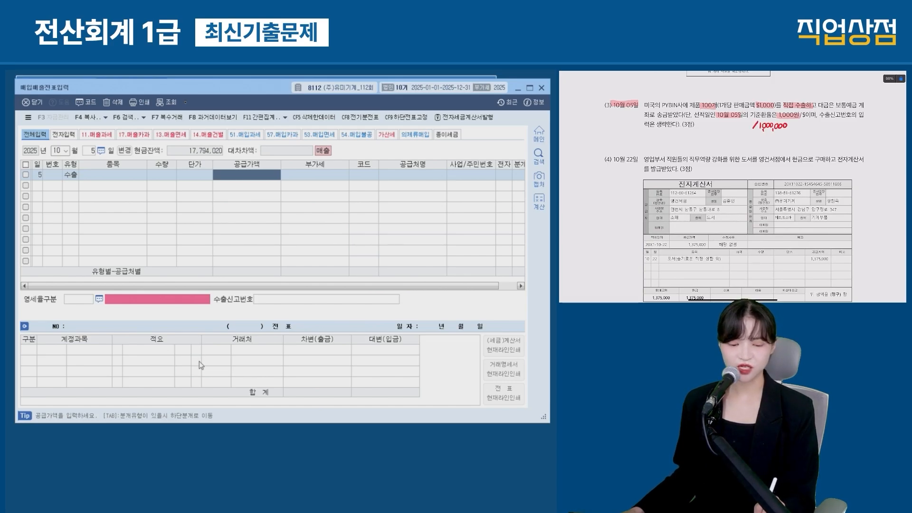
pyautogui.moveTo(742, 121); pyautogui.dragTo(742, 129)
pyautogui.moveTo(747, 121)
pyautogui.mouseDown()
pyautogui.moveTo(739, 130)
pyautogui.moveTo(744, 122)
pyautogui.mouseUp()
pyautogui.hotkey('ctrl', 'z')
pyautogui.moveTo(749, 122); pyautogui.dragTo(748, 123)
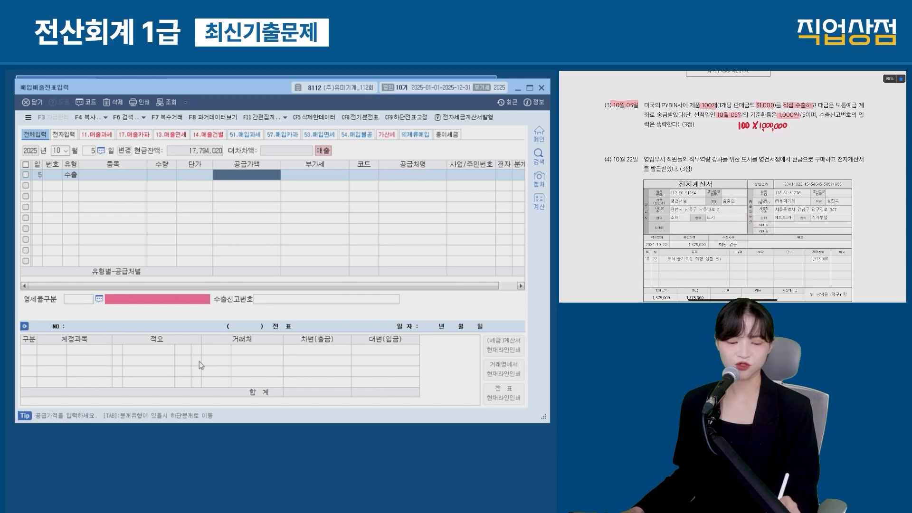
pyautogui.moveTo(803, 123); pyautogui.dragTo(803, 130)
pyautogui.moveTo(808, 124); pyautogui.dragTo(826, 130)
pyautogui.moveTo(829, 127); pyautogui.dragTo(836, 127)
# Step: Enter 100,000,000 supply value, customer PYBINA사, and zero-rate category 1 직접수출
pyautogui.write('100000000')
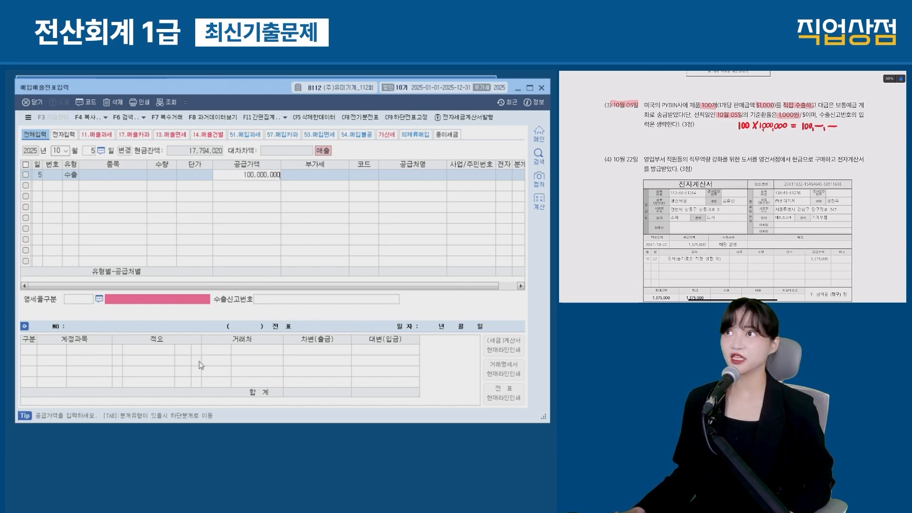
pyautogui.press('Return')
pyautogui.press('F2')
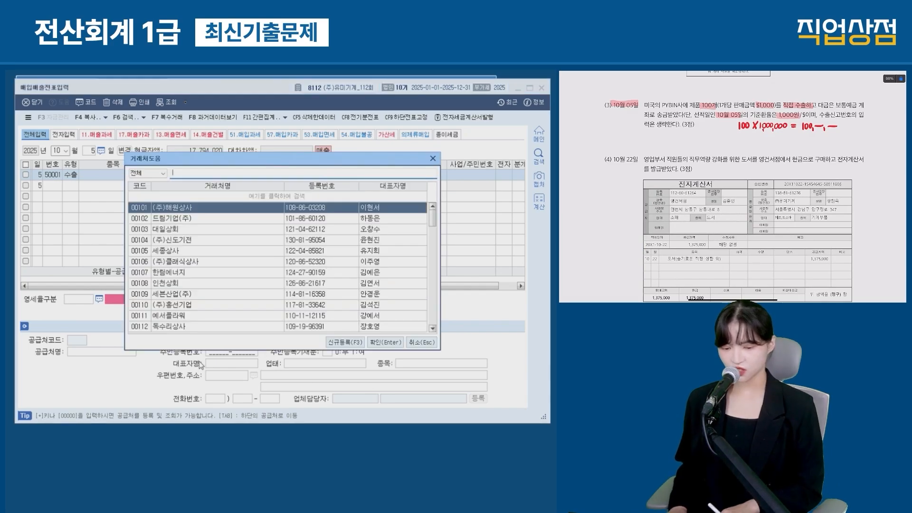
pyautogui.press('Return')
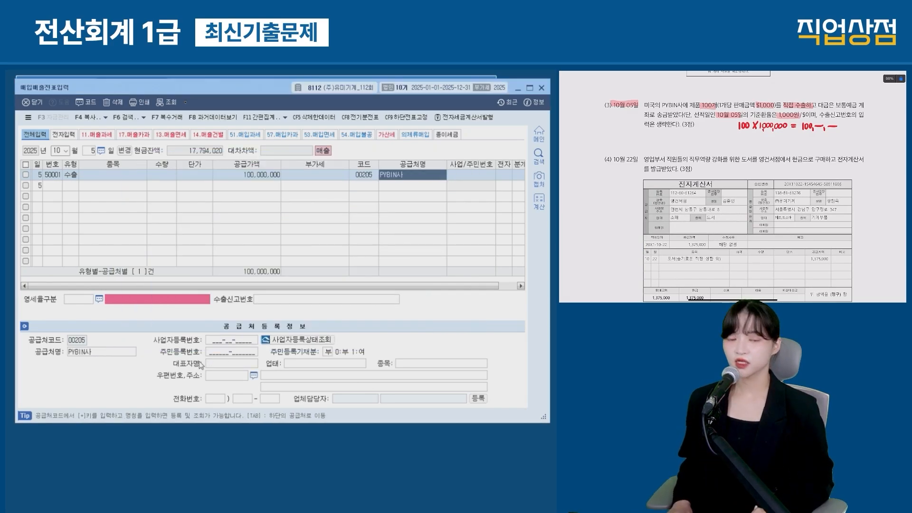
pyautogui.press('Return')
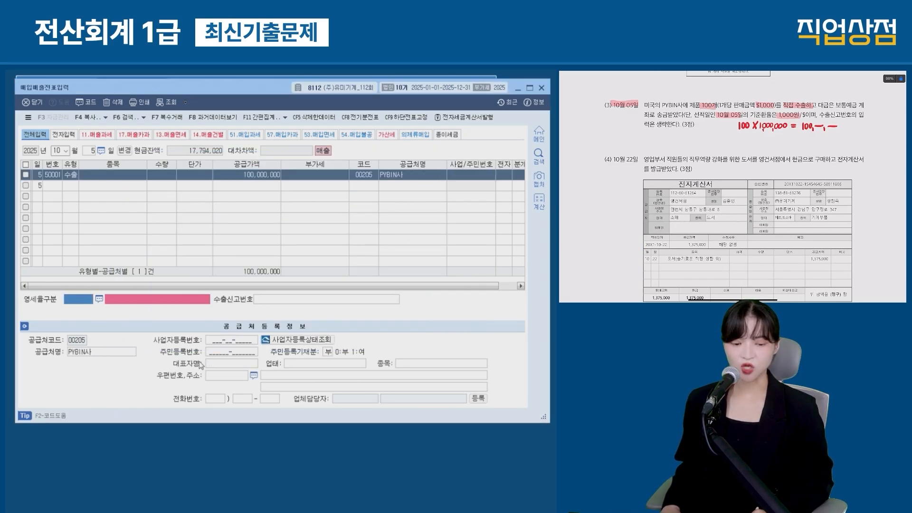
pyautogui.press('F2')
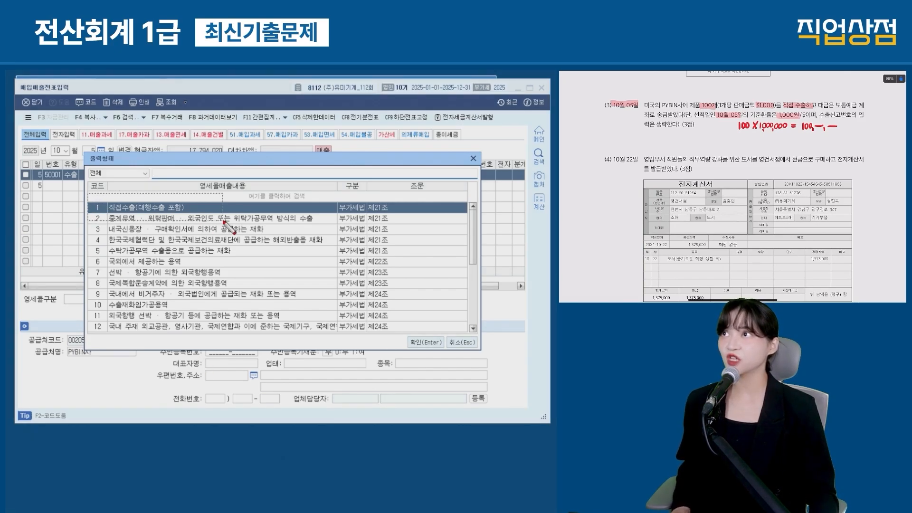
pyautogui.press('Return')
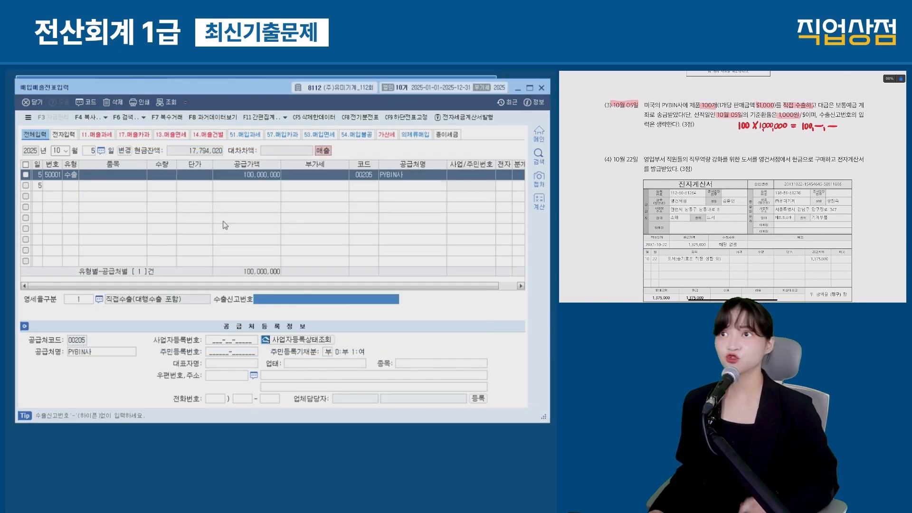
pyautogui.press('Return')
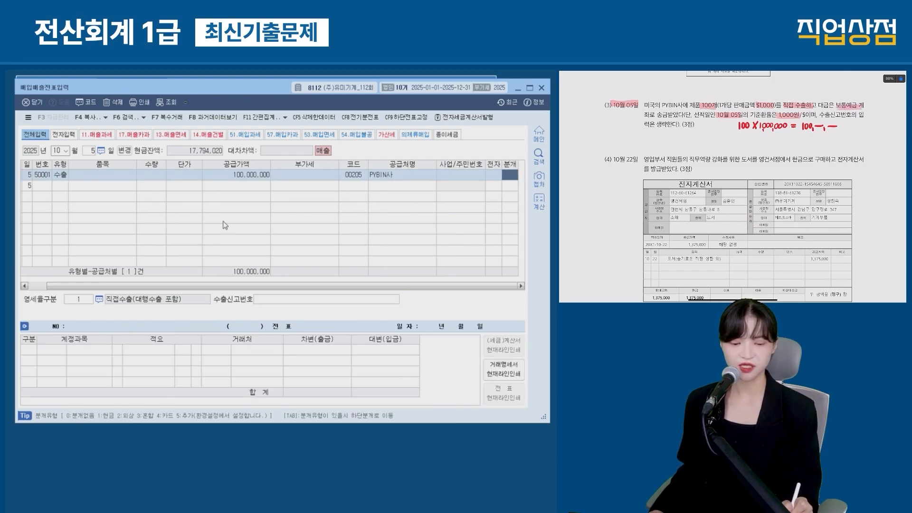
# Step: Post it as a 혼합 entry debiting 0103 보통예금, then start an October 22 row
pyautogui.write('3')
pyautogui.press('Down')
pyautogui.write('3 보통')
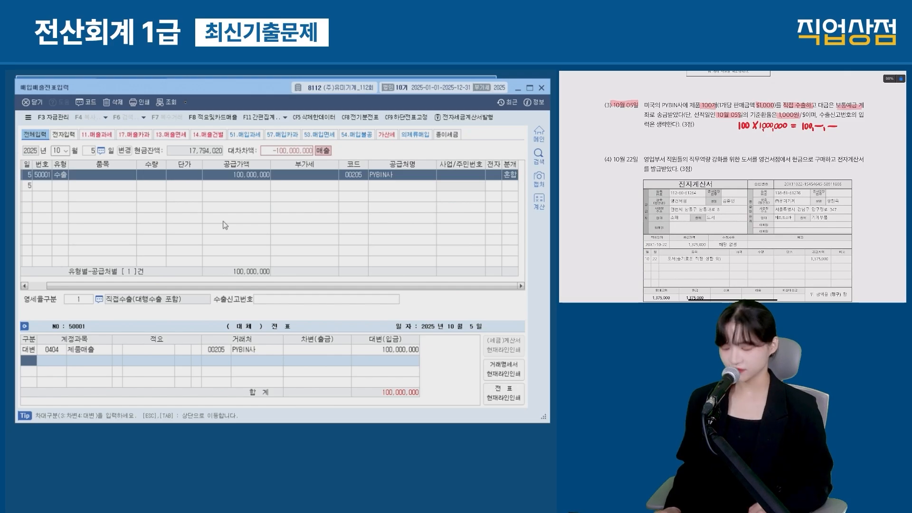
pyautogui.press('Return')
pyautogui.press('Return')
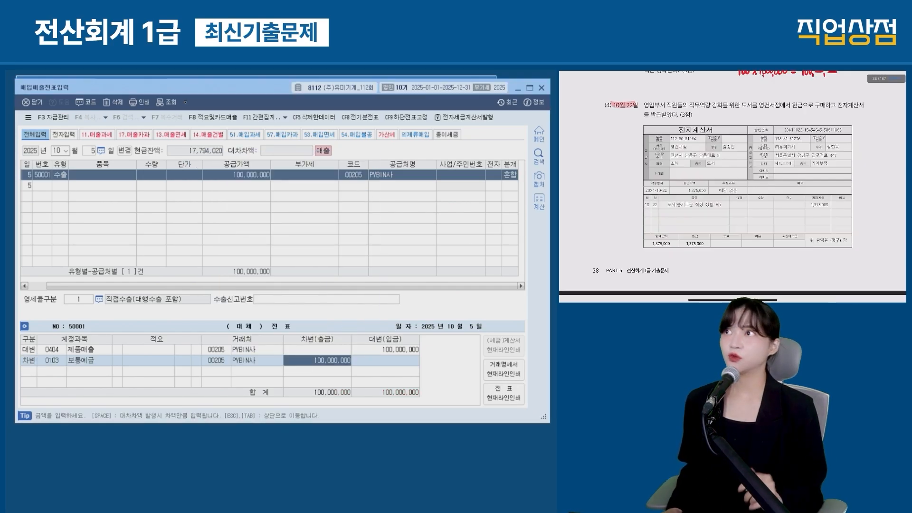
pyautogui.press('Escape')
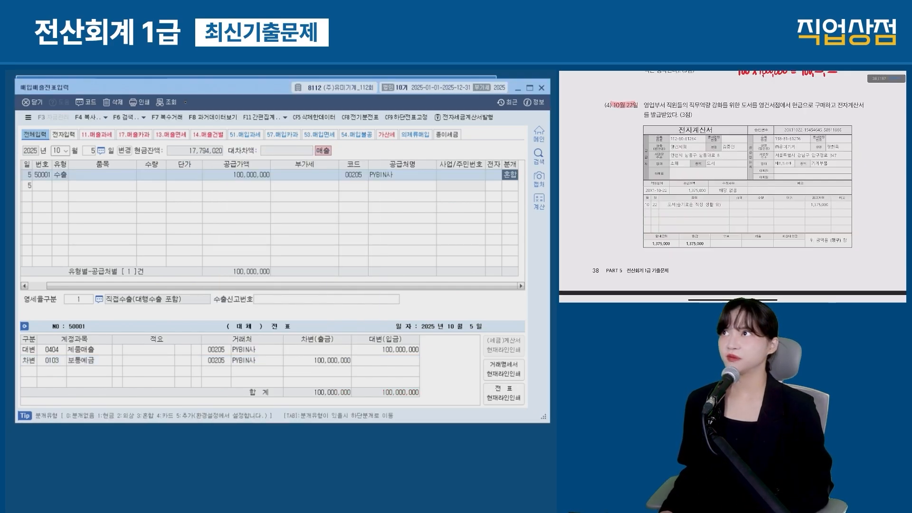
pyautogui.press('Escape')
pyautogui.write('22')
pyautogui.press('Return')
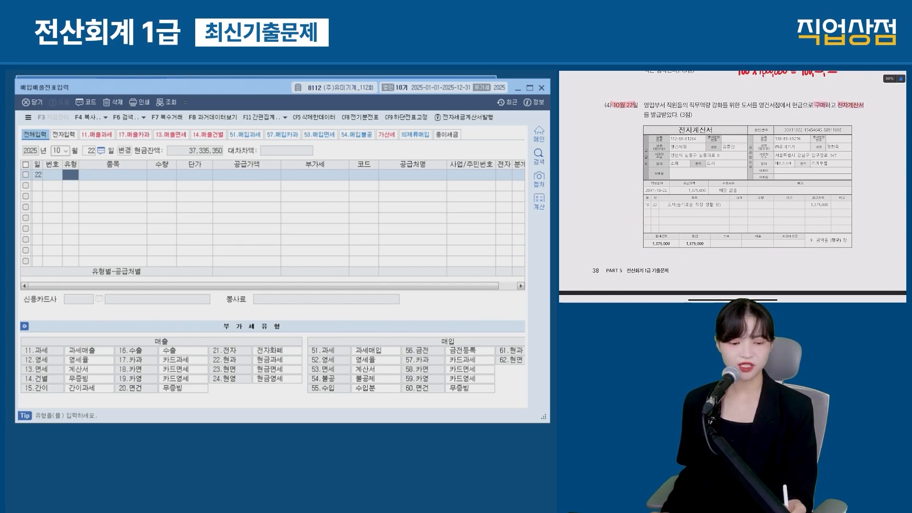
# Step: Enter a 53 면세 purchase of 1,375,000 from supplier 00148 영건서점
pyautogui.moveTo(305, 329); pyautogui.dragTo(532, 398)
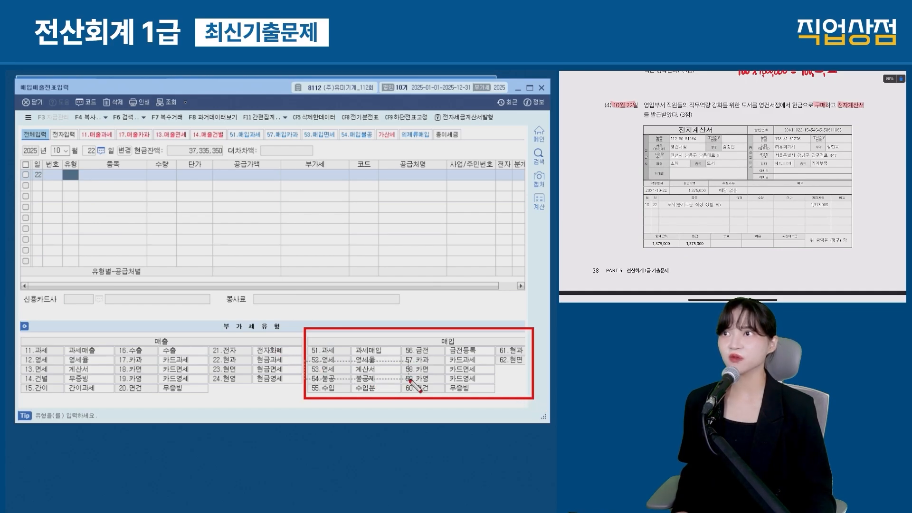
pyautogui.press('Escape')
pyautogui.write('53')
pyautogui.press('Return')
pyautogui.press('Return')
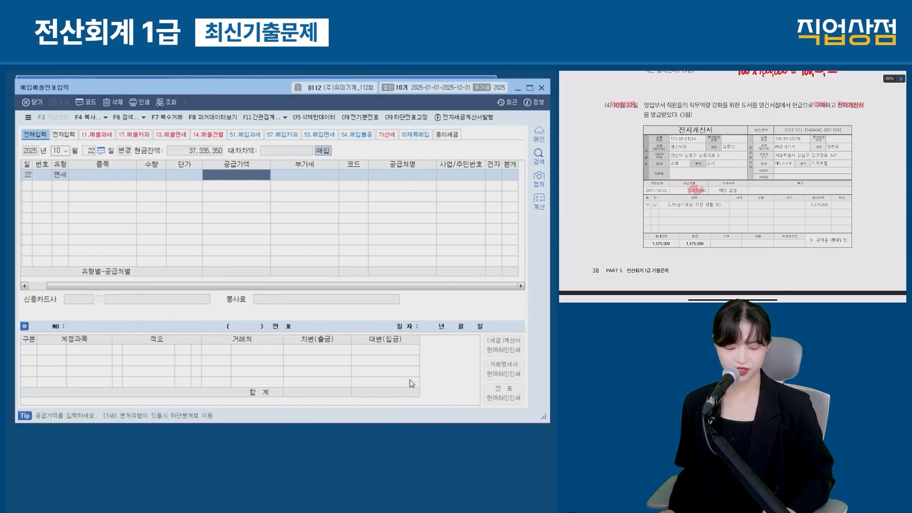
pyautogui.write('1375000')
pyautogui.press('Return')
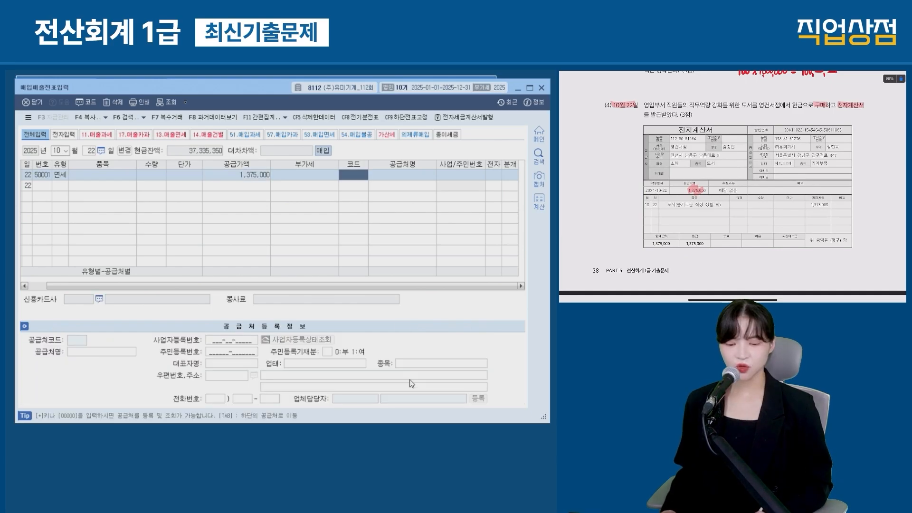
pyautogui.write('00148')
pyautogui.press('Return')
pyautogui.write('1')
pyautogui.press('Return')
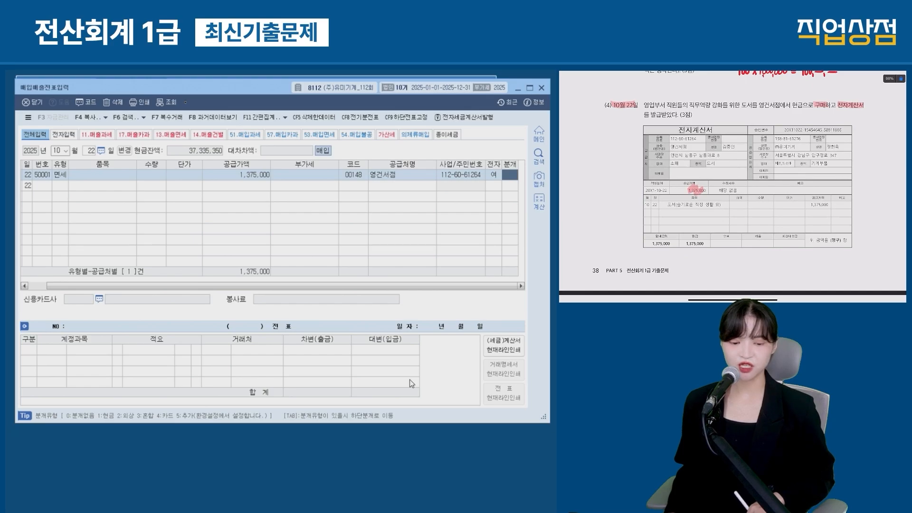
# Step: Record it as a cash payment charged to 0826 도서인쇄비
pyautogui.write('1')
pyautogui.press('Return')
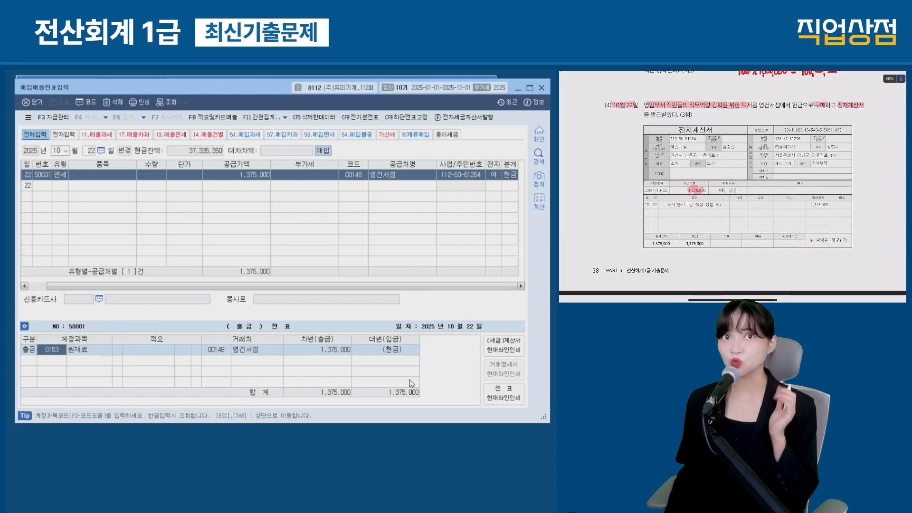
pyautogui.write('도서인')
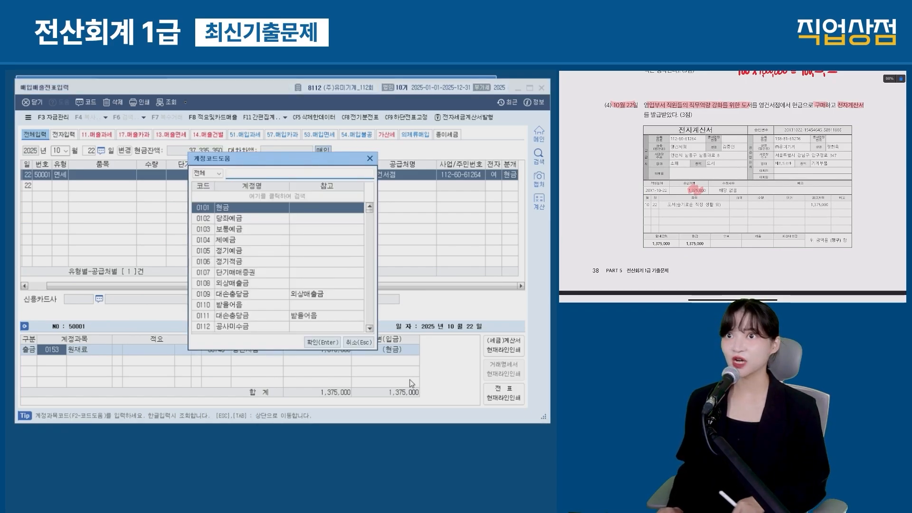
pyautogui.write('쇄')
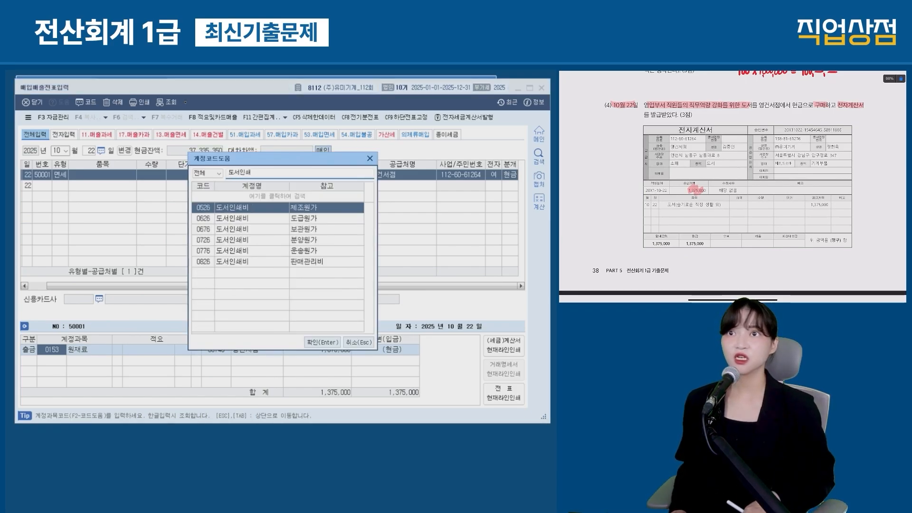
pyautogui.press('Down')
pyautogui.press('Down')
pyautogui.press('Down')
pyautogui.press('Down')
pyautogui.press('Down')
pyautogui.press('Return')
pyautogui.press('Return')
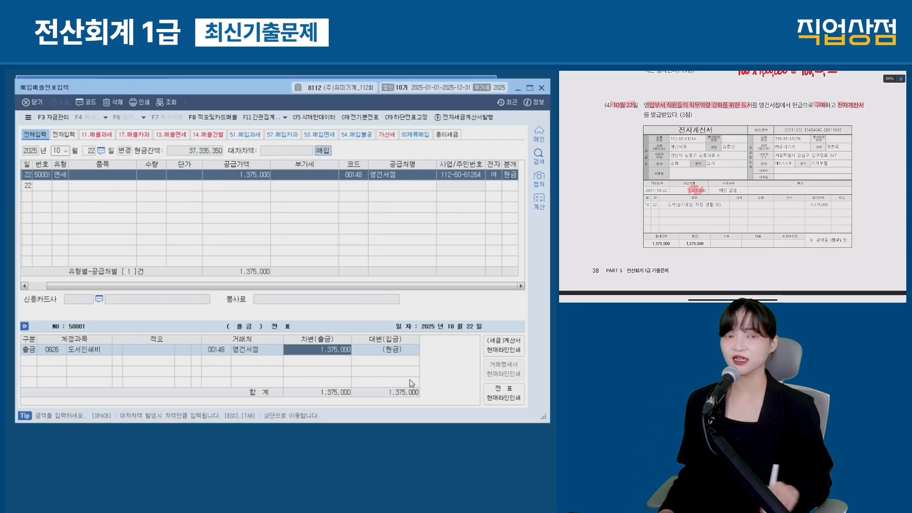
pyautogui.scroll(-5, 732, 185)
pyautogui.press('Escape')
# Step: Open a new entry row dated November 2
pyautogui.write('11')
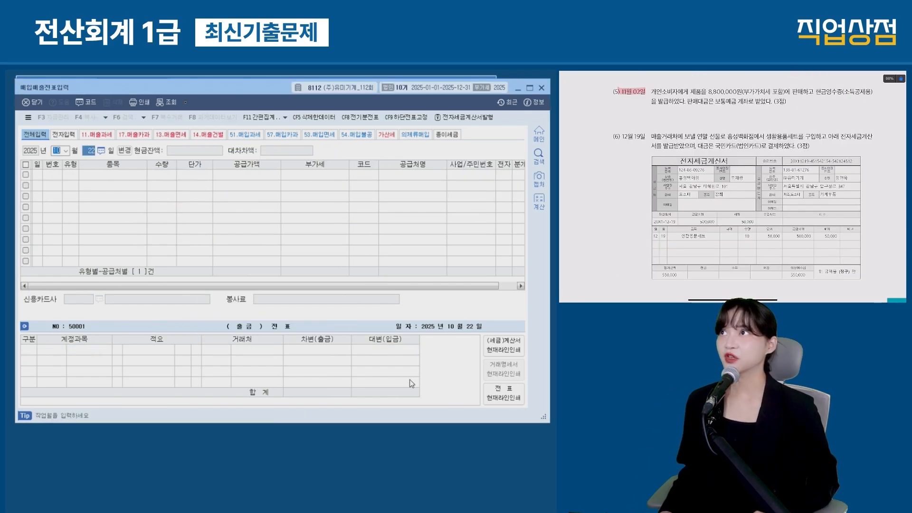
pyautogui.press('Return')
pyautogui.write('2')
pyautogui.press('Return')
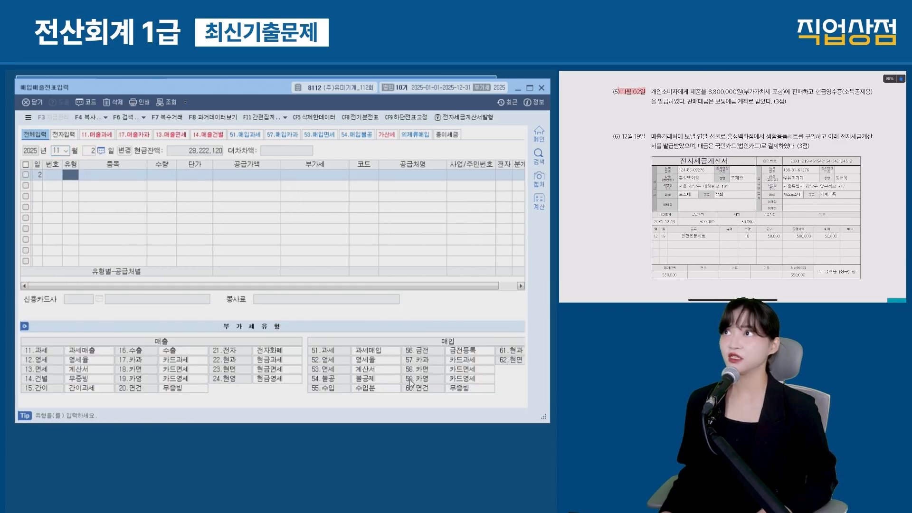
pyautogui.moveTo(815, 92); pyautogui.dragTo(845, 93)
pyautogui.moveTo(650, 101); pyautogui.dragTo(669, 101)
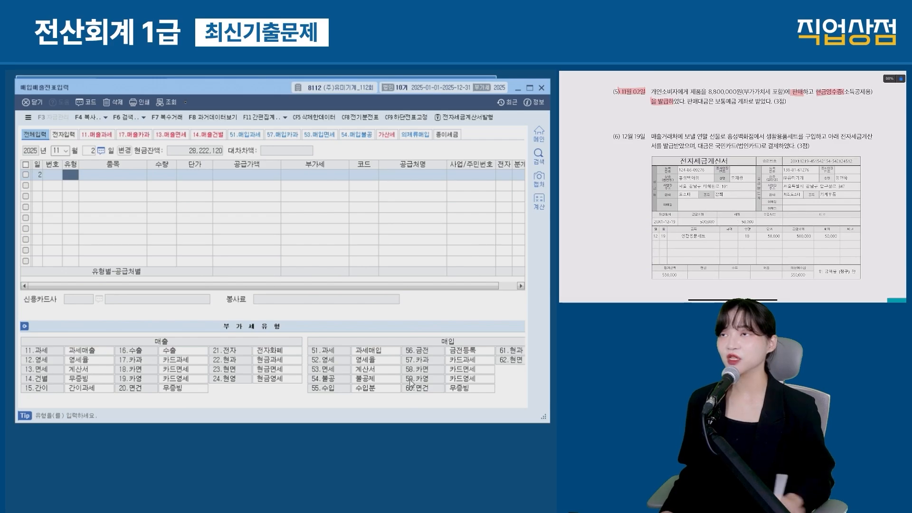
pyautogui.moveTo(21, 331); pyautogui.dragTo(290, 404)
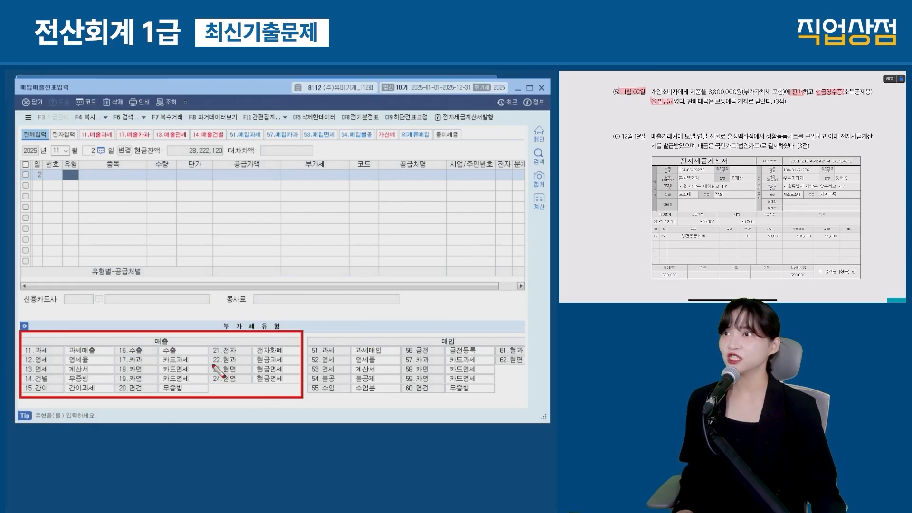
pyautogui.moveTo(208, 352)
pyautogui.mouseDown()
pyautogui.moveTo(250, 373)
pyautogui.moveTo(304, 378)
pyautogui.mouseUp()
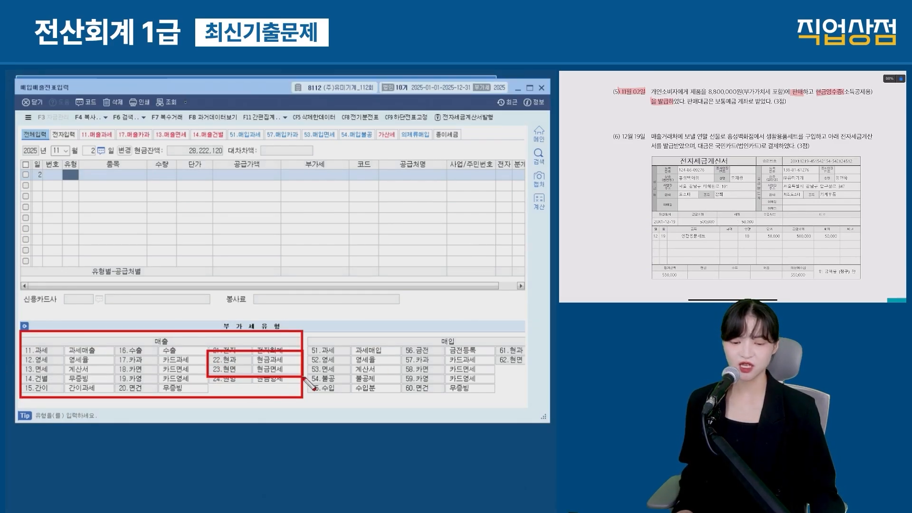
pyautogui.moveTo(745, 93); pyautogui.dragTo(774, 93)
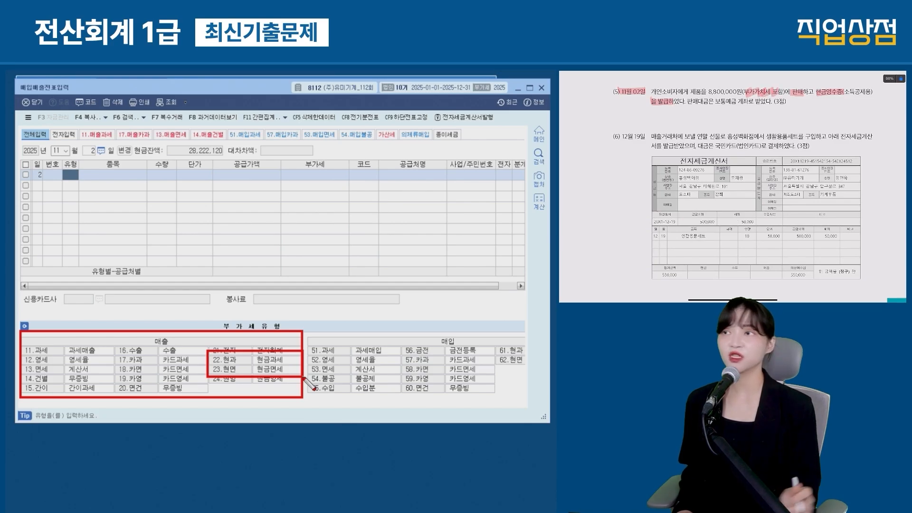
# Step: Enter a 22 현과 sale with 8,000,000 supply value, leaving the customer blank
pyautogui.write('22')
pyautogui.press('Return')
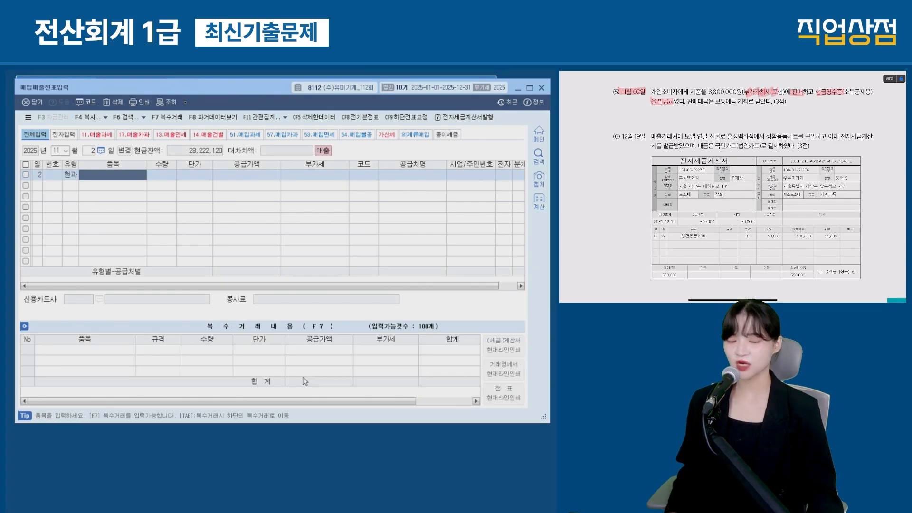
pyautogui.press('Return')
pyautogui.press('Return')
pyautogui.press('Return')
pyautogui.moveTo(709, 92); pyautogui.dragTo(742, 92)
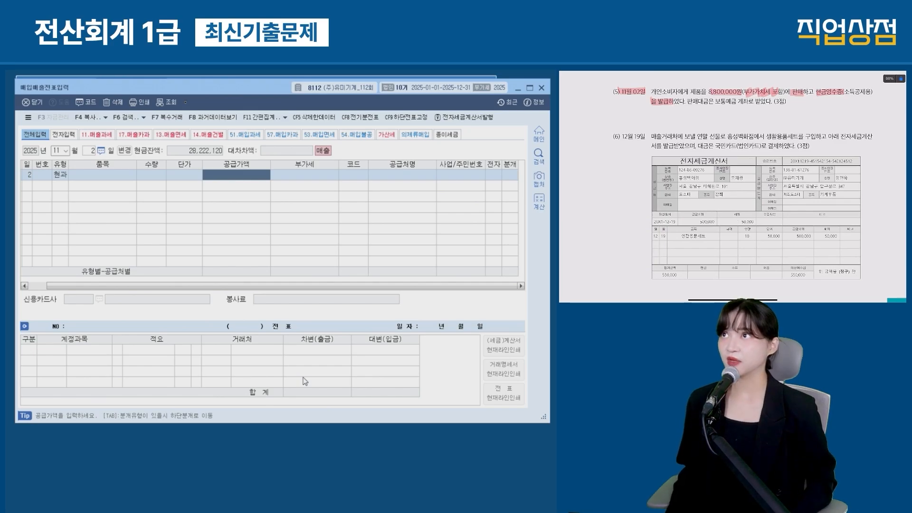
pyautogui.write('8000000')
pyautogui.press('Return')
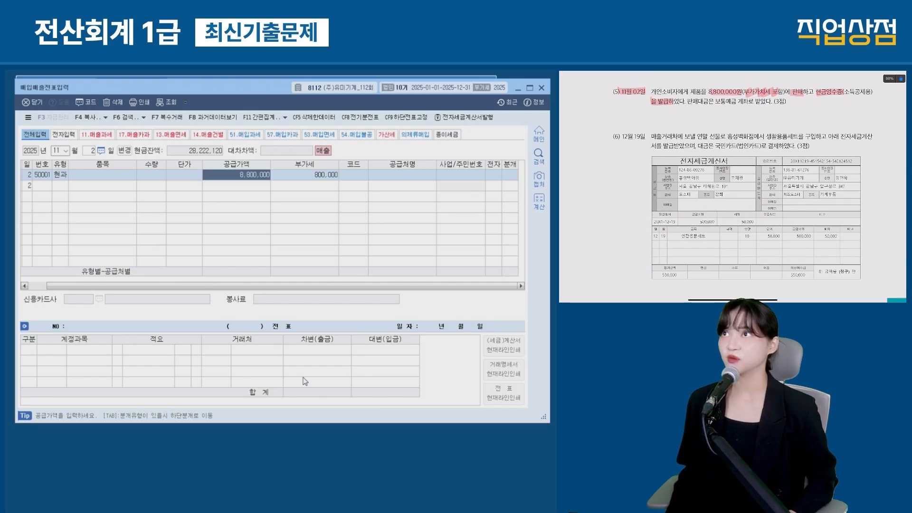
pyautogui.press('Return')
pyautogui.press('F2')
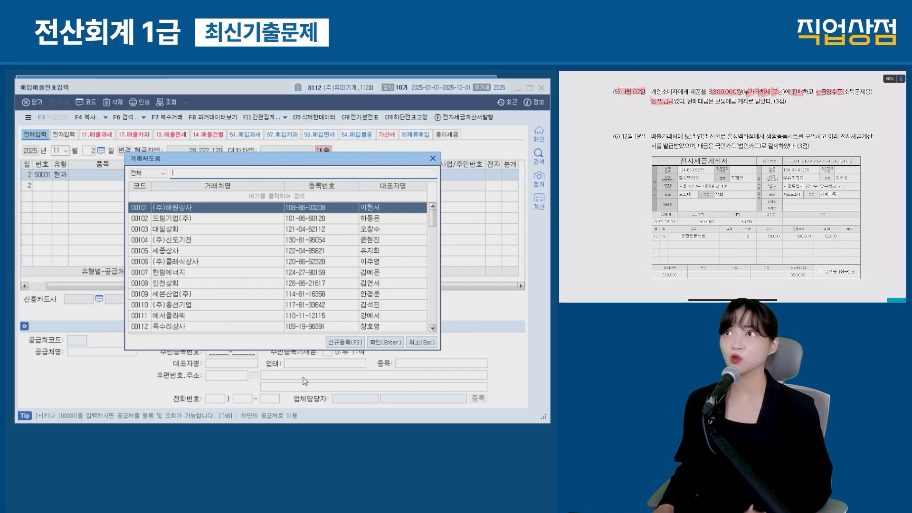
pyautogui.press('Escape')
pyautogui.press('Return')
pyautogui.press('Return')
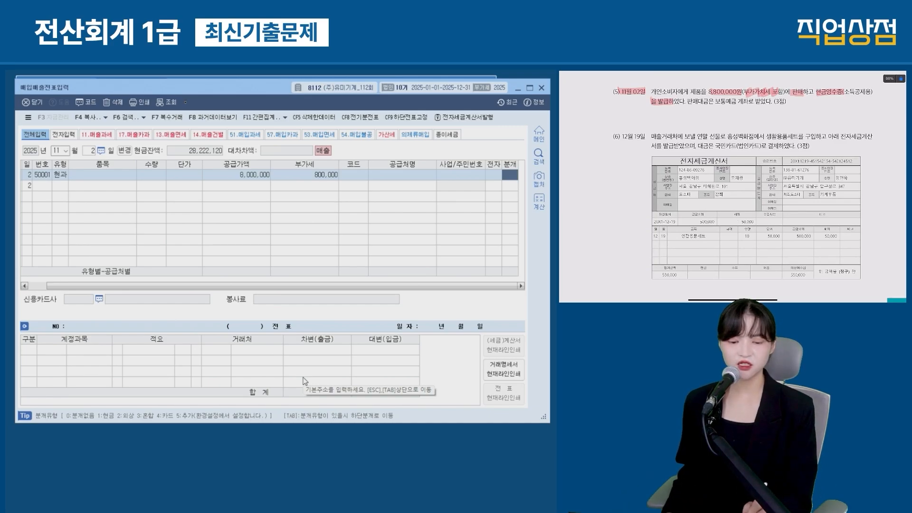
# Step: Post it as a 혼합 entry with a 보통예금 debit of 8,800,000
pyautogui.write('3')
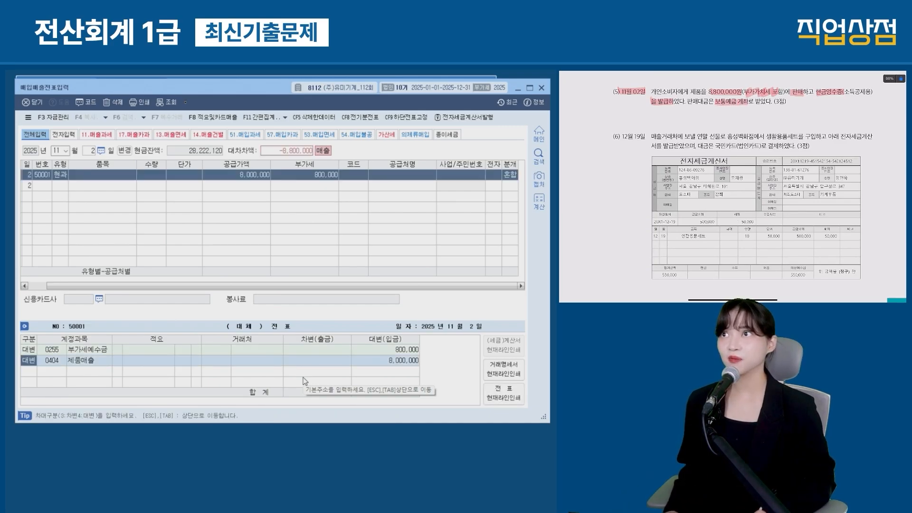
pyautogui.press('Return')
pyautogui.write('3 보통')
pyautogui.press('Return')
pyautogui.press('Return')
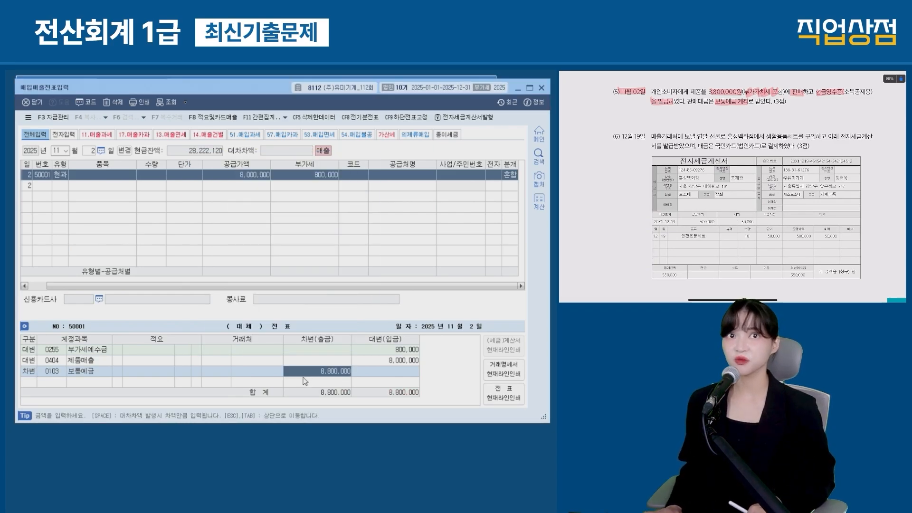
pyautogui.scroll(-1, 732, 185)
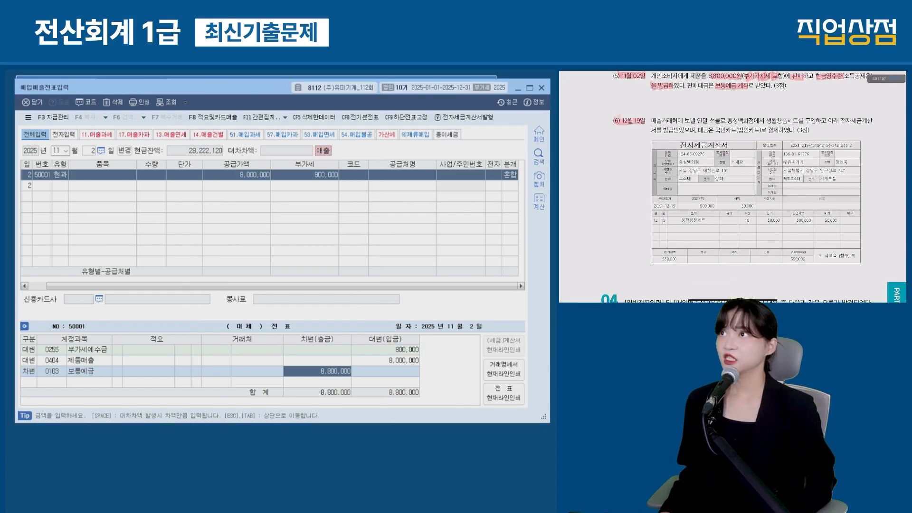
pyautogui.click(60, 150)
# Step: Start a December 19 row, identifying 54 불공 as the type for the year-end gift purchase
pyautogui.write('12')
pyautogui.press('Return')
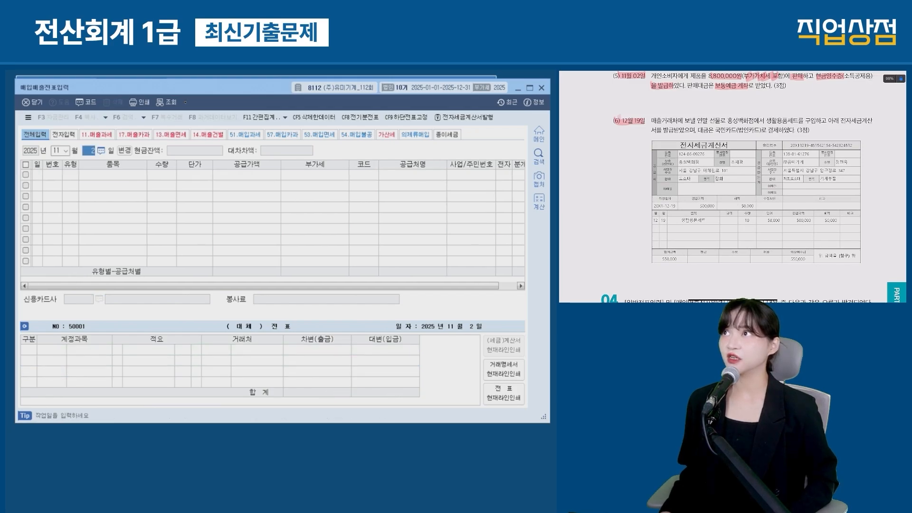
pyautogui.write('19')
pyautogui.press('Return')
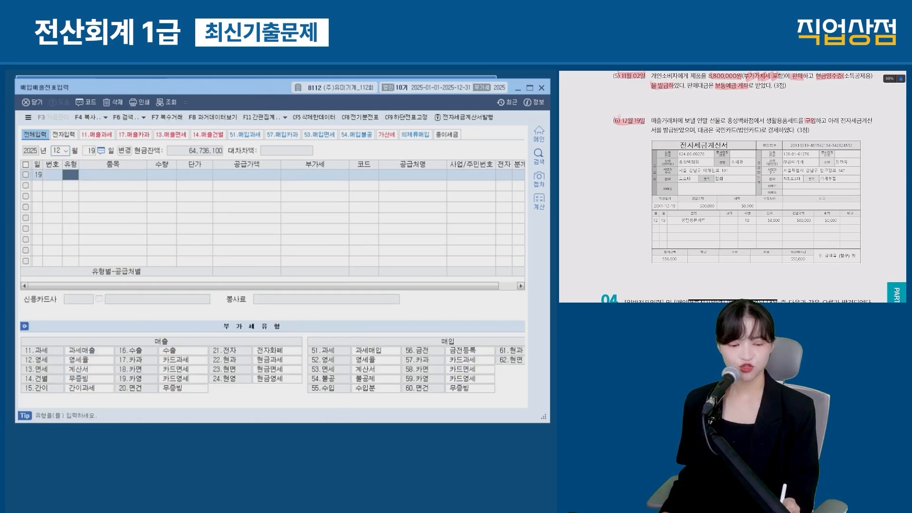
pyautogui.moveTo(835, 121); pyautogui.dragTo(867, 121)
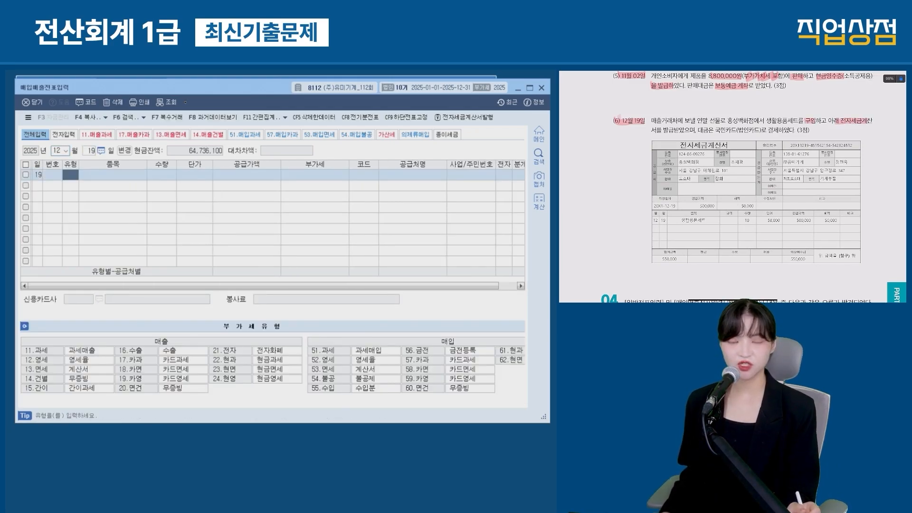
pyautogui.moveTo(653, 122); pyautogui.dragTo(719, 121)
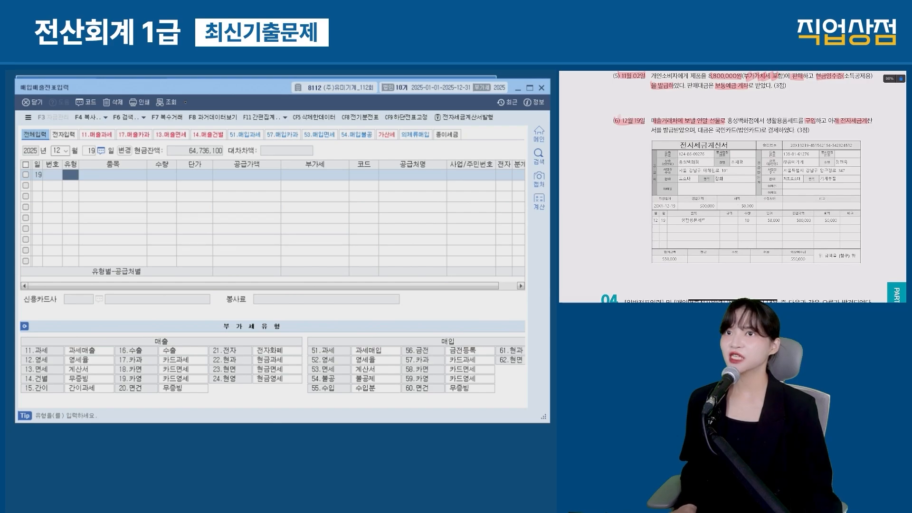
pyautogui.moveTo(302, 332); pyautogui.dragTo(532, 400)
pyautogui.moveTo(304, 340); pyautogui.dragTo(406, 358)
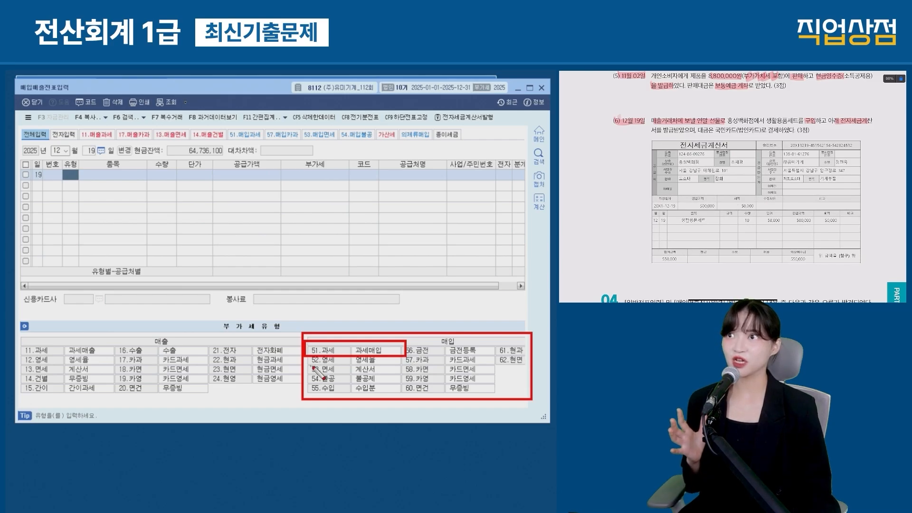
pyautogui.moveTo(304, 369); pyautogui.dragTo(397, 390)
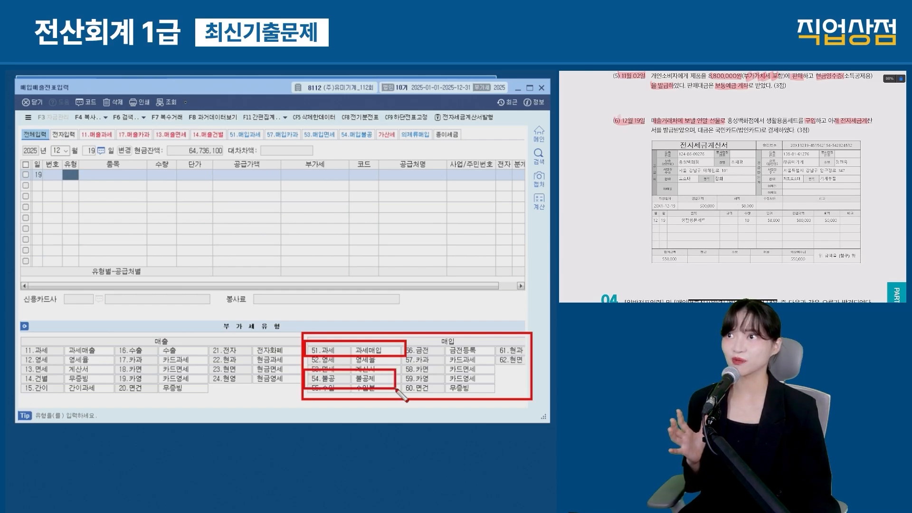
pyautogui.press('Escape')
# Step: Enter type 54 with 500,000 supply from 홍성백화점, electronic invoice 1
pyautogui.write('54')
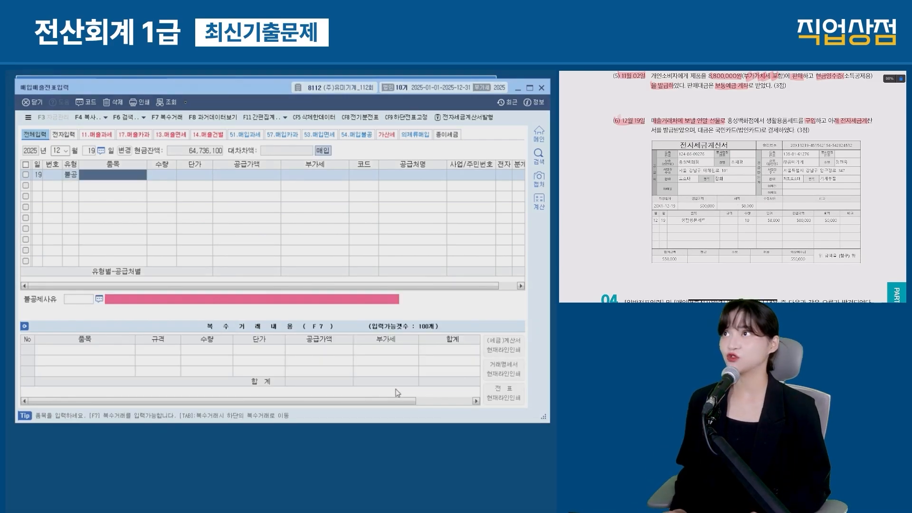
pyautogui.press('Return')
pyautogui.press('Return')
pyautogui.press('Return')
pyautogui.write('500000')
pyautogui.press('Return')
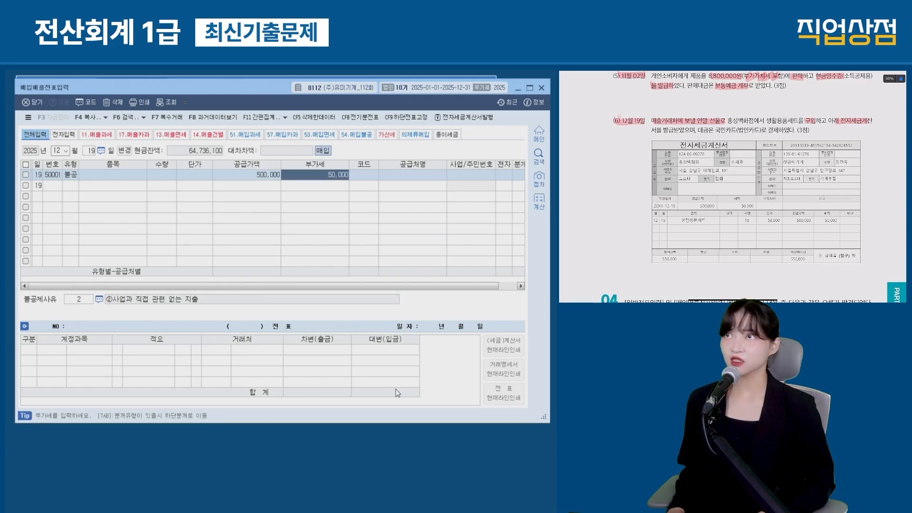
pyautogui.press('Return')
pyautogui.write('홍성')
pyautogui.press('Return')
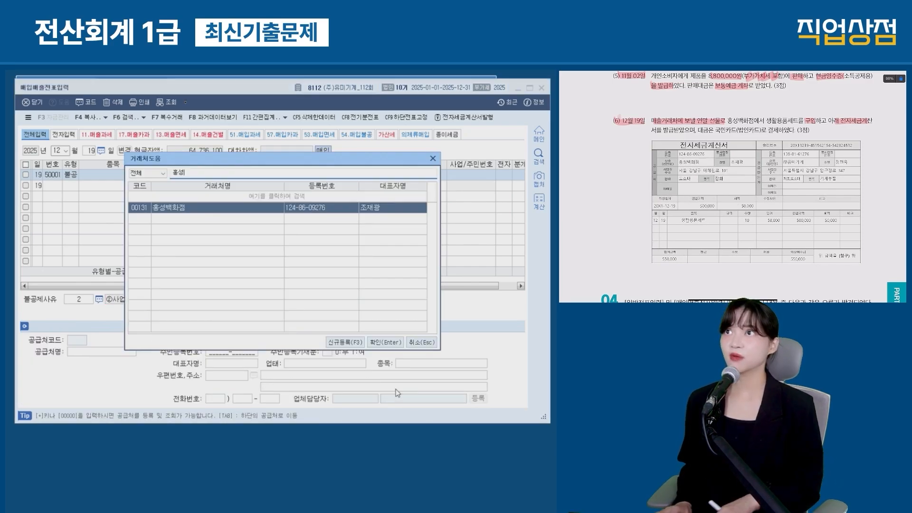
pyautogui.press('Return')
pyautogui.press('Return')
pyautogui.write('1')
pyautogui.press('Return')
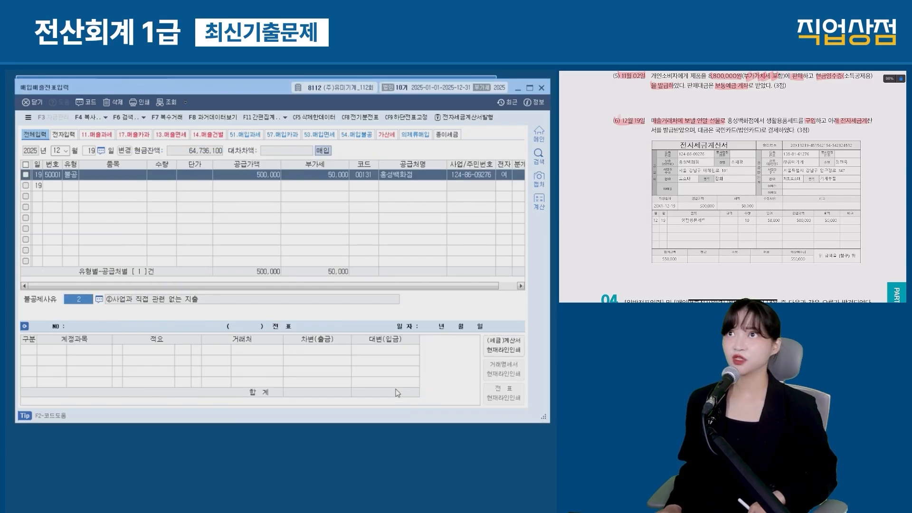
# Step: Choose non-deductible reason 4 기업업무추진비
pyautogui.press('F2')
pyautogui.moveTo(195, 232)
pyautogui.mouseDown()
pyautogui.moveTo(197, 242)
pyautogui.moveTo(360, 247)
pyautogui.mouseUp()
pyautogui.press('Down')
pyautogui.press('Down')
pyautogui.press('Down')
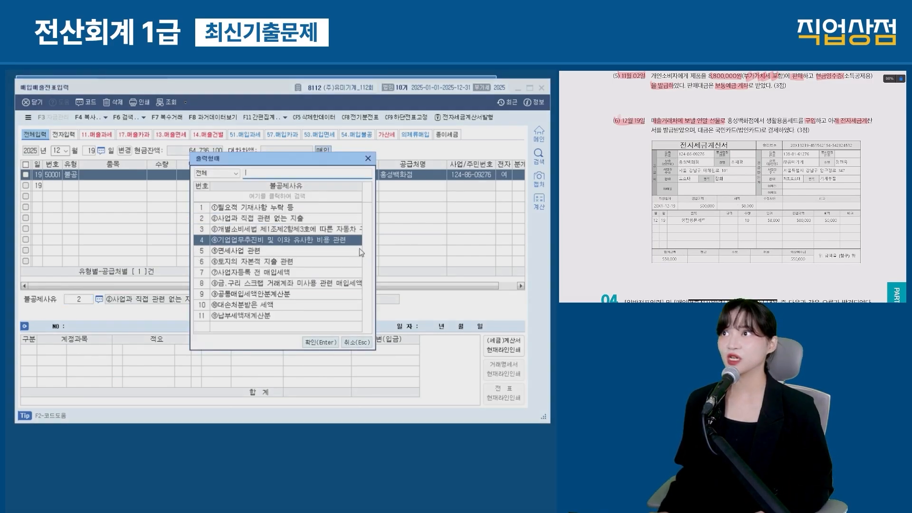
pyautogui.press('Return')
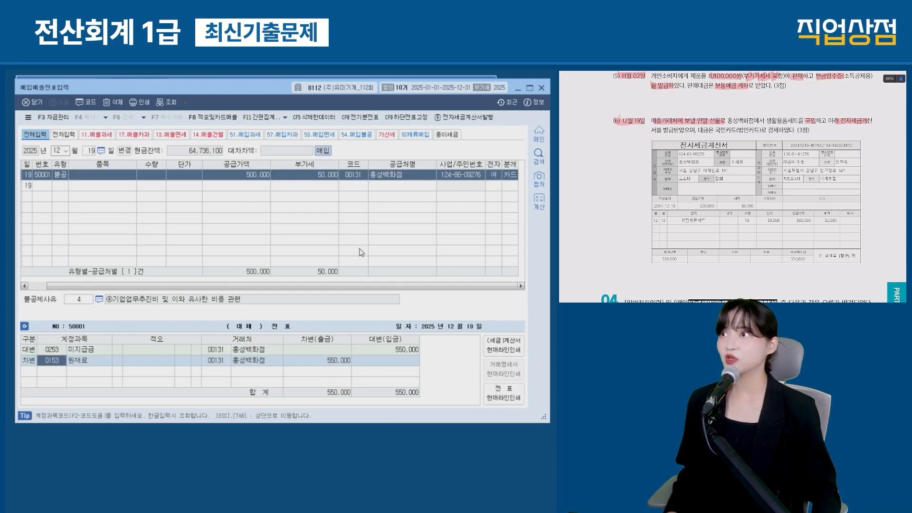
# Step: Change the debit account to 0813 기업업무추진비
pyautogui.press('F2')
pyautogui.write('기업')
pyautogui.press('Down')
pyautogui.press('Down')
pyautogui.press('Down')
pyautogui.press('Down')
pyautogui.press('Down')
pyautogui.press('Down')
pyautogui.press('Down')
pyautogui.press('Down')
pyautogui.press('Return')
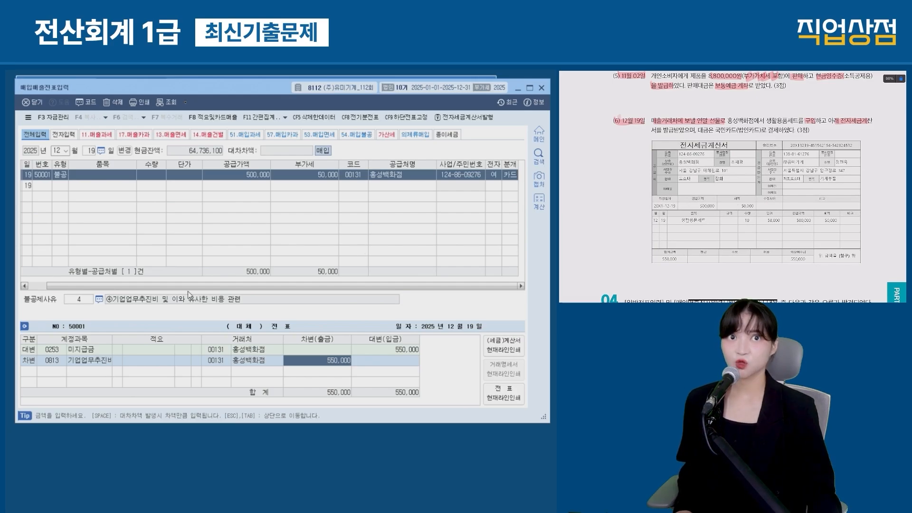
# Step: Set 국민카드 as the partner on the 미지급금 credit line
pyautogui.moveTo(45, 338); pyautogui.dragTo(115, 358)
pyautogui.moveTo(199, 335); pyautogui.dragTo(286, 359)
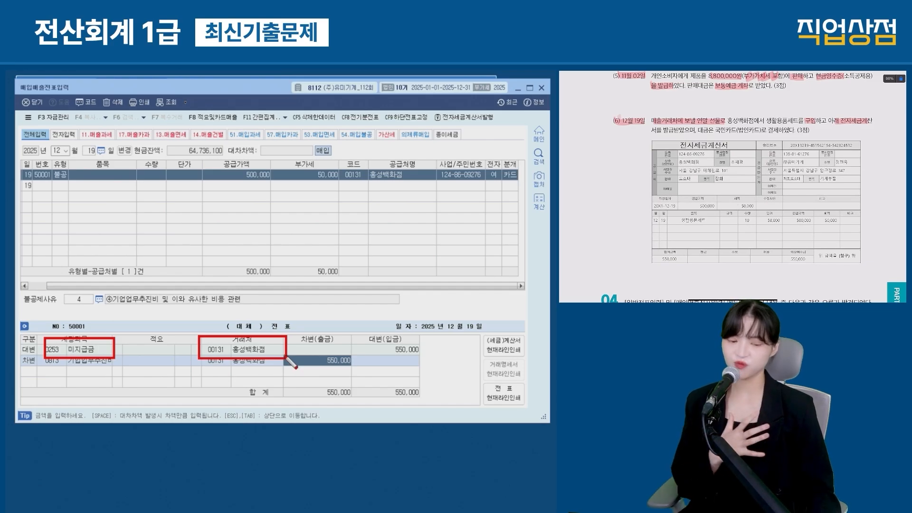
pyautogui.press('Escape')
pyautogui.click(214, 351)
pyautogui.press('F2')
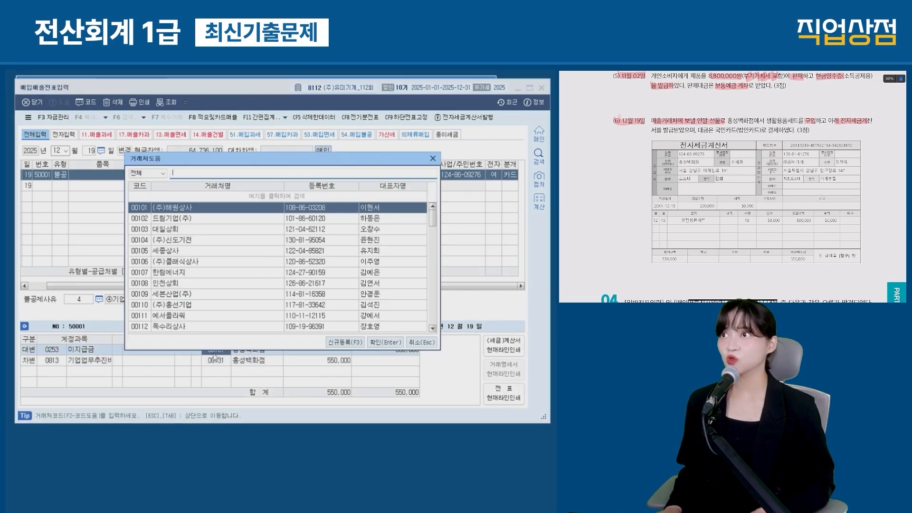
pyautogui.write('국민카')
pyautogui.press('Return')
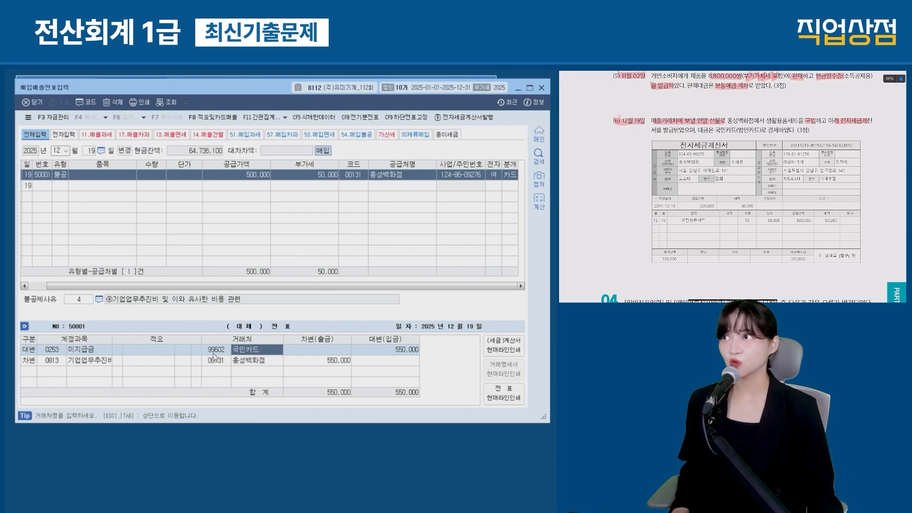
# Step: Turn to question 04's July 31 retirement pension entry
pyautogui.click(297, 362)
pyautogui.scroll(-5, 731, 186)
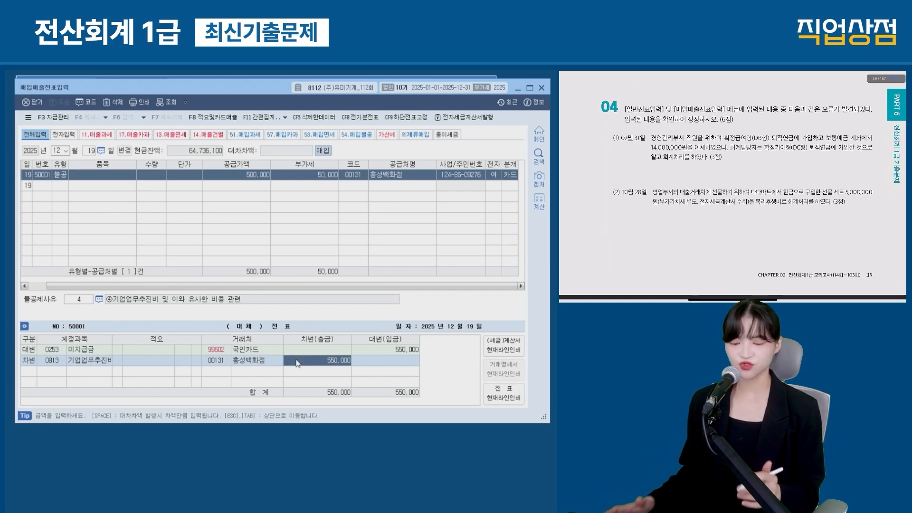
pyautogui.moveTo(620, 139); pyautogui.dragTo(644, 139)
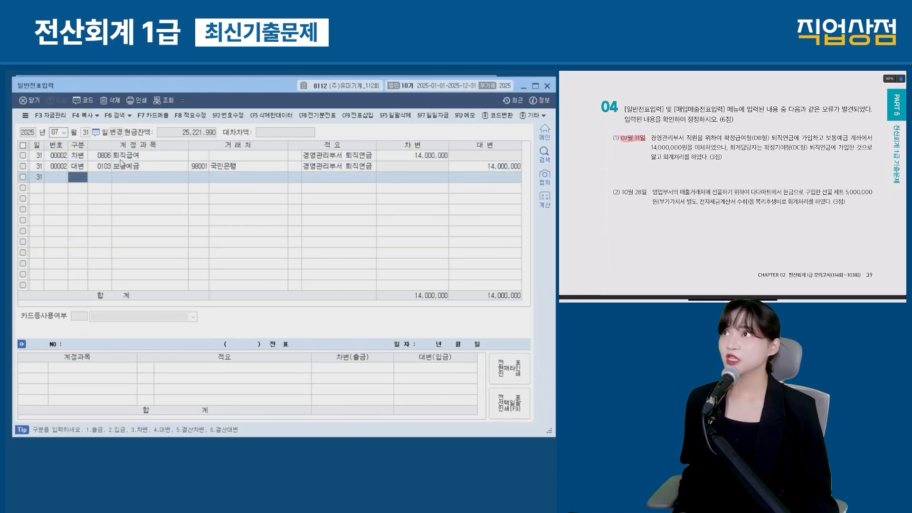
# Step: Replace the July 31 debit account 퇴직급여 with 0186 퇴직연금운용자산, found by searching 퇴직연금
pyautogui.click(102, 166)
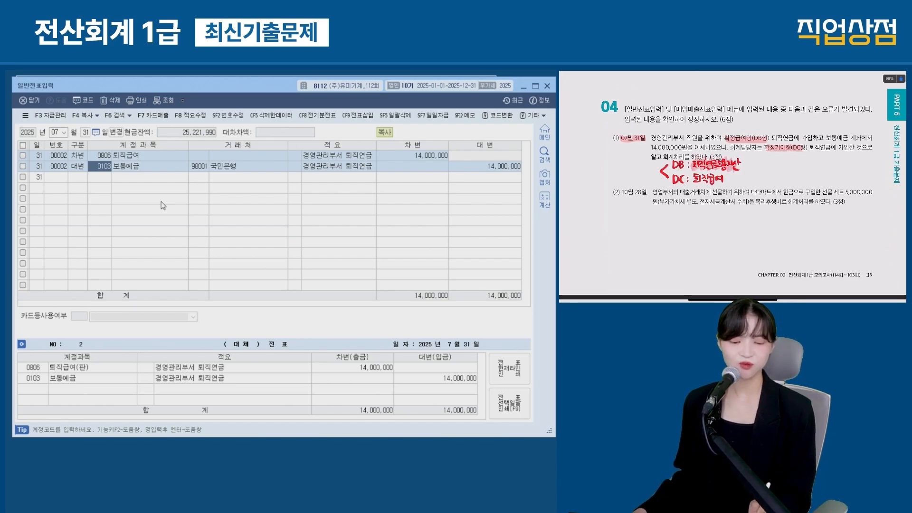
pyautogui.moveTo(61, 138)
pyautogui.mouseDown()
pyautogui.moveTo(89, 164)
pyautogui.moveTo(173, 163)
pyautogui.mouseUp()
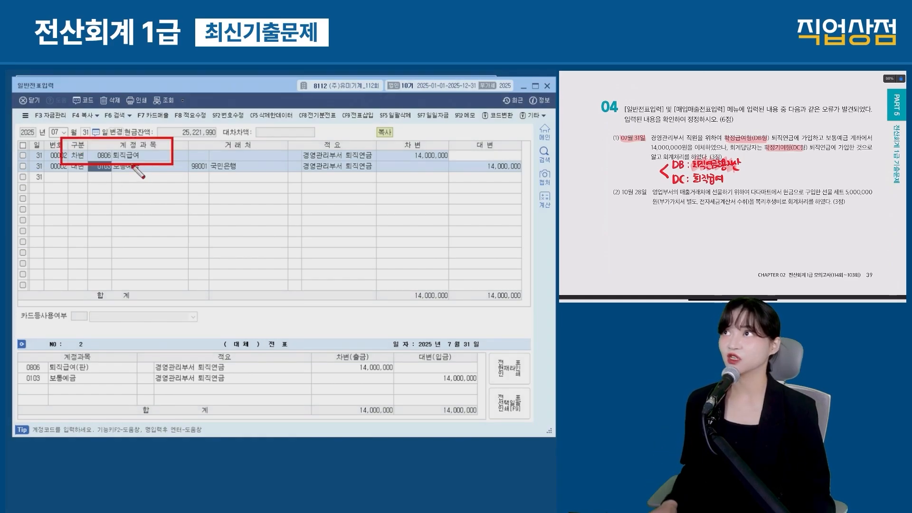
pyautogui.press('Escape')
pyautogui.click(104, 156)
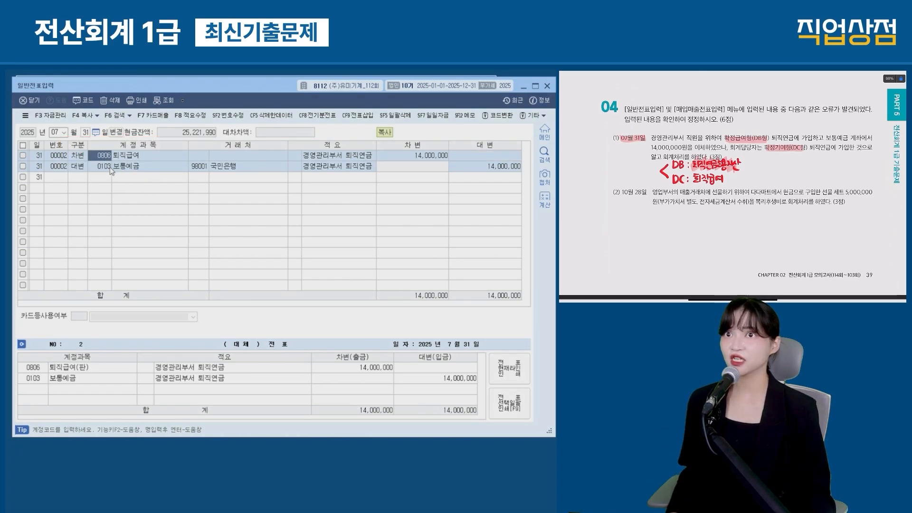
pyautogui.press('F2')
pyautogui.write('퇴직연금운')
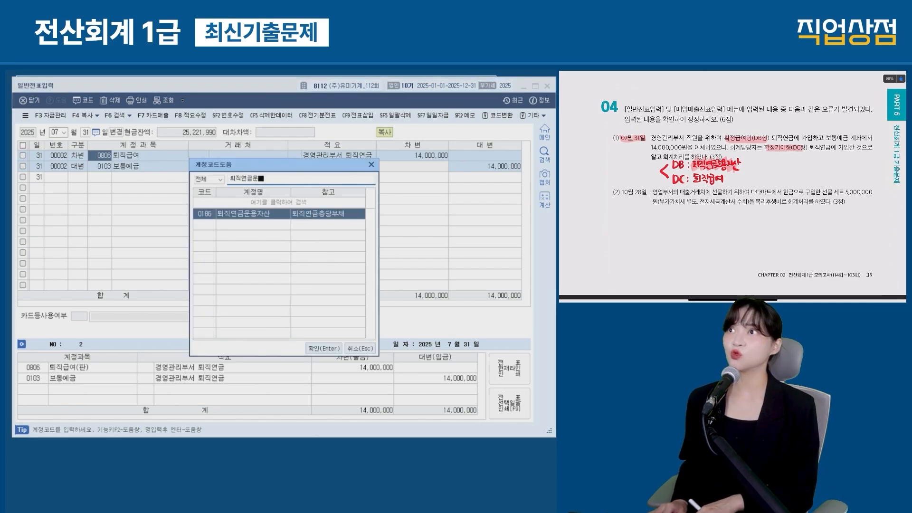
pyautogui.press('Return')
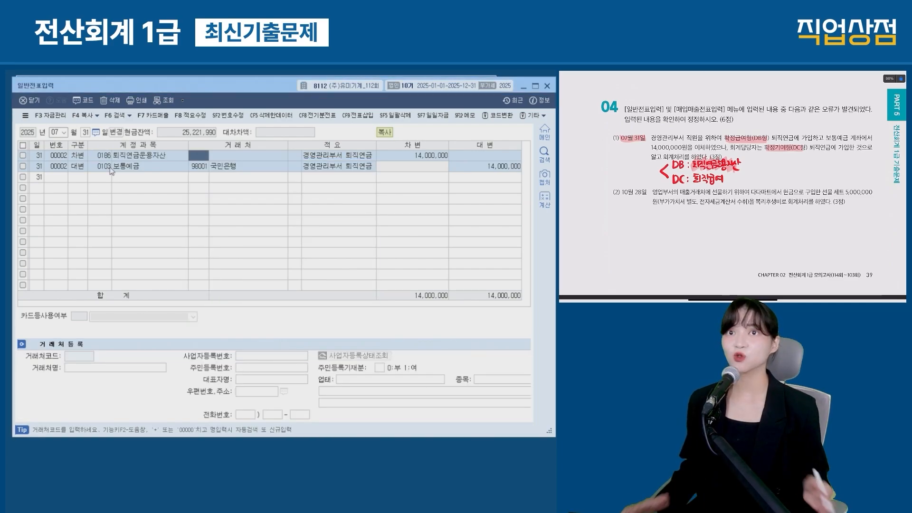
pyautogui.moveTo(620, 192); pyautogui.dragTo(696, 202)
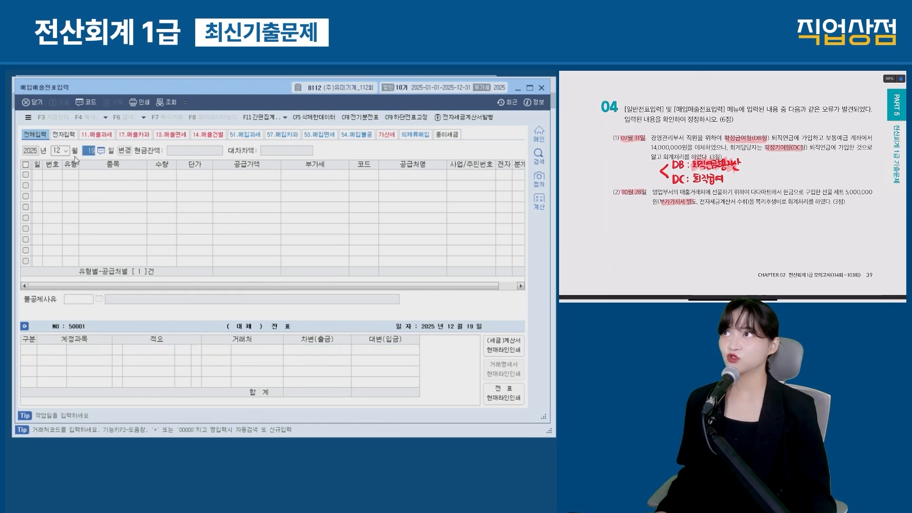
# Step: Load October 28 purchase-sales entries and note type 54 for the entertainment gift question
pyautogui.write('10')
pyautogui.press('Return')
pyautogui.write('28')
pyautogui.press('Return')
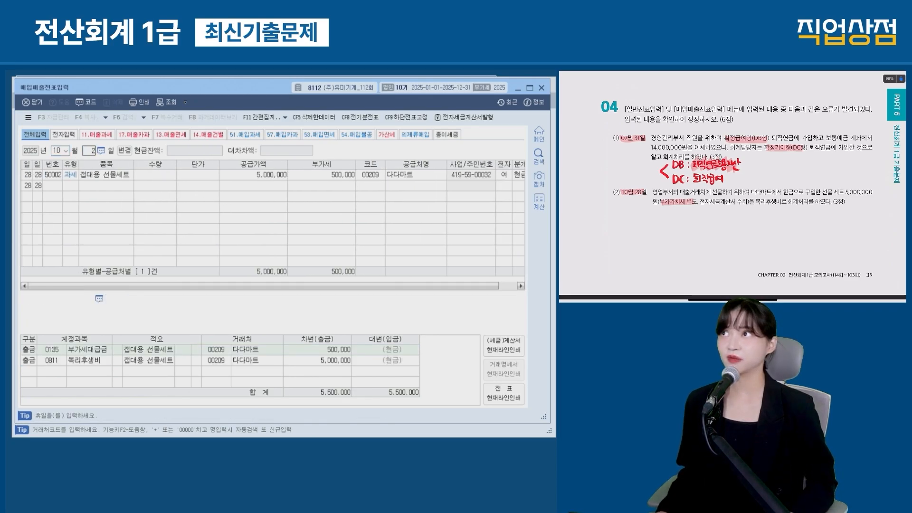
pyautogui.moveTo(680, 192); pyautogui.dragTo(872, 192)
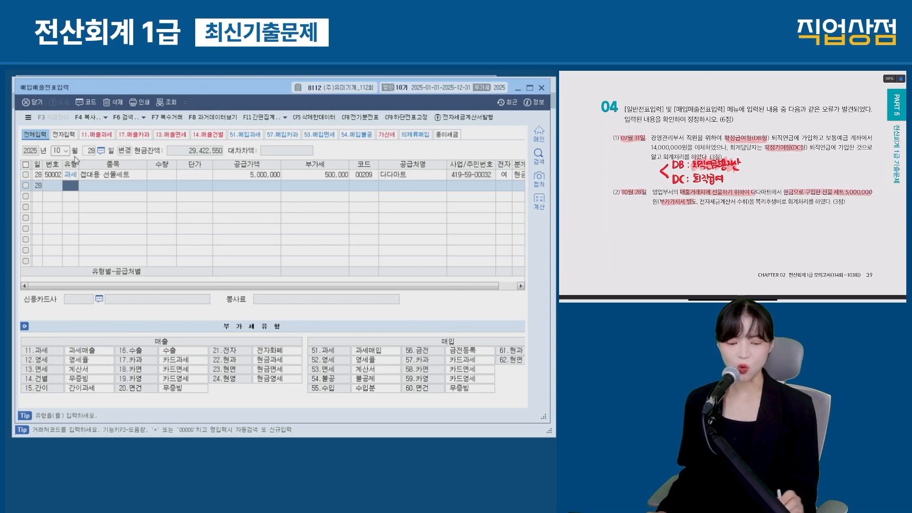
pyautogui.moveTo(756, 201); pyautogui.dragTo(807, 201)
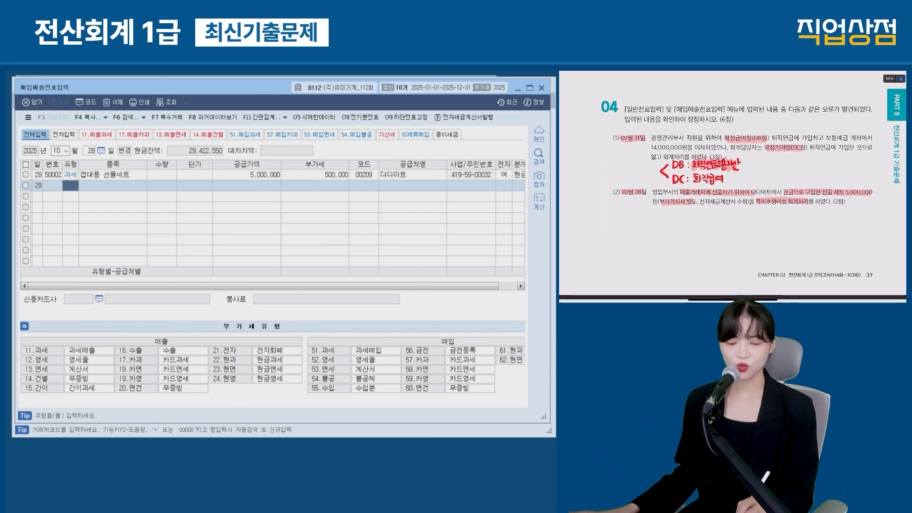
pyautogui.moveTo(672, 214); pyautogui.dragTo(682, 222)
pyautogui.click(683, 222)
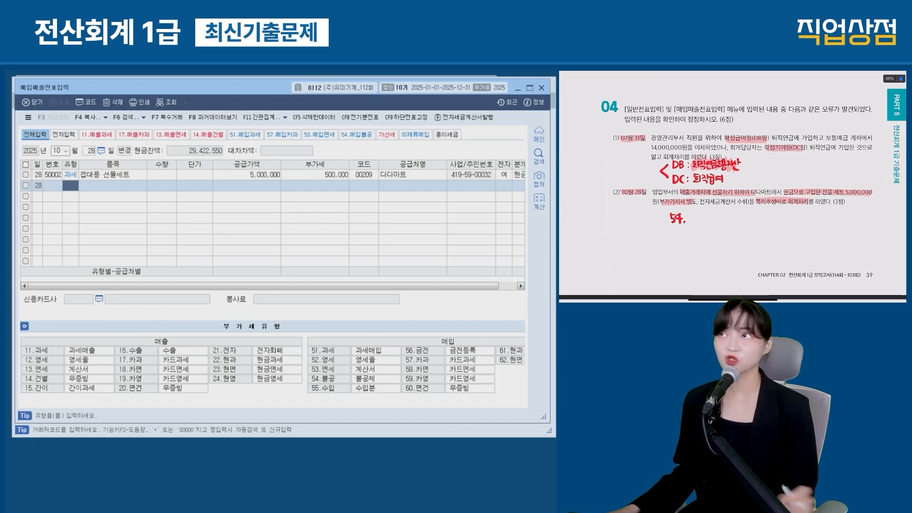
# Step: Inspect the existing 10-28 과세 purchase and its 0811 복리후생비 journal line
pyautogui.click(71, 175)
pyautogui.moveTo(57, 160); pyautogui.dragTo(80, 186)
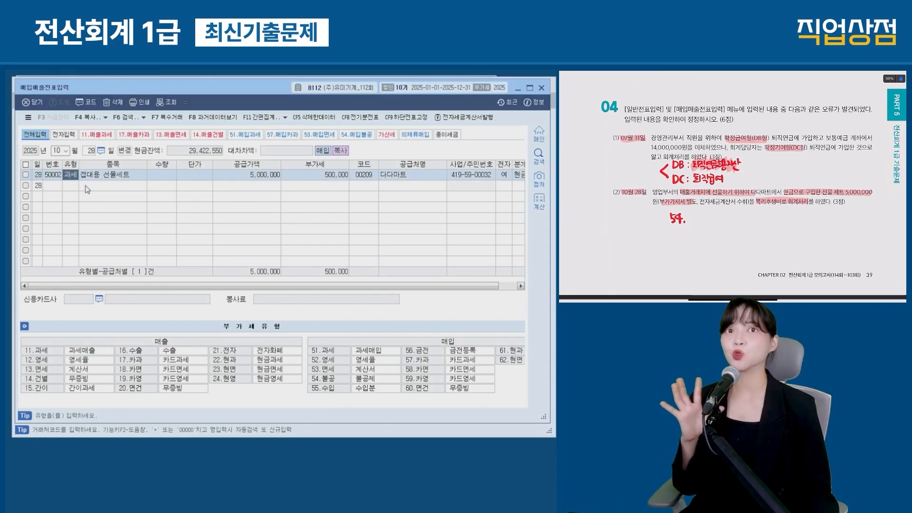
pyautogui.click(519, 174)
pyautogui.moveTo(30, 351); pyautogui.dragTo(127, 373)
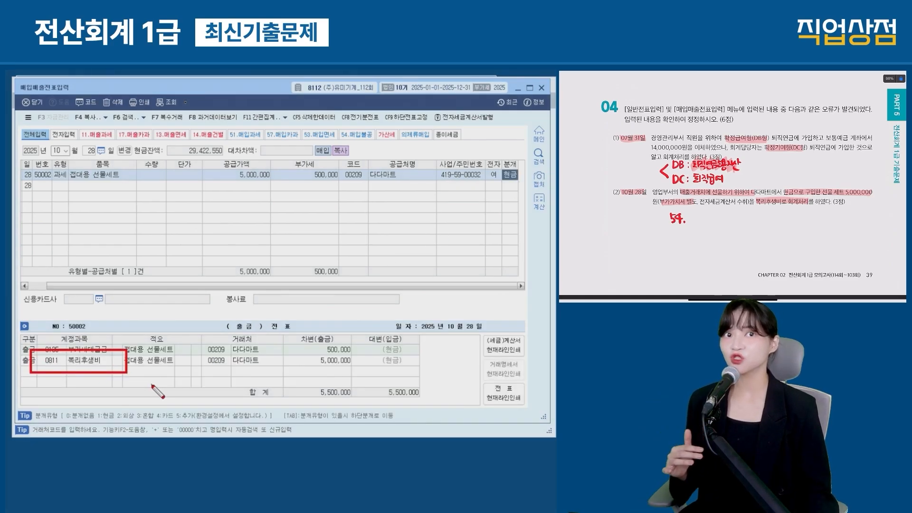
pyautogui.click(62, 184)
pyautogui.click(64, 187)
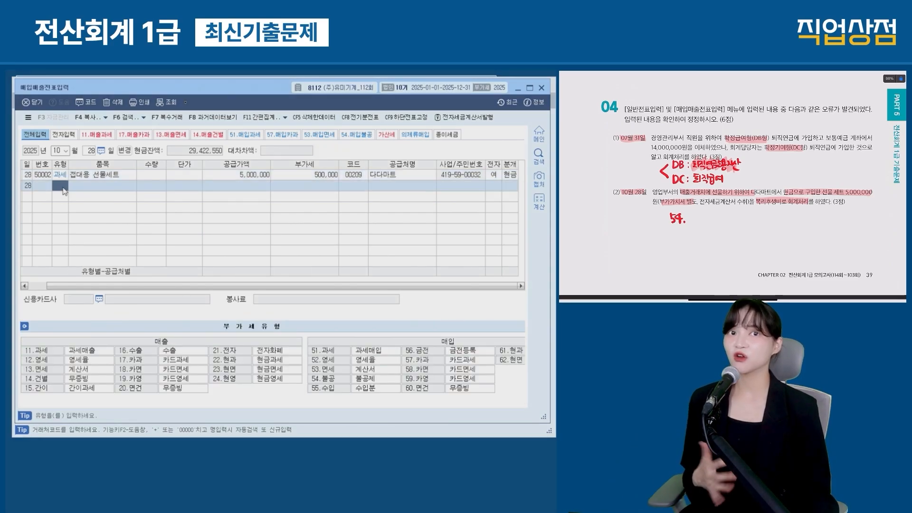
# Step: Add a type 54 불공 line with supply amount 5,000,000 from supplier 다다마트
pyautogui.write('54')
pyautogui.press('Return')
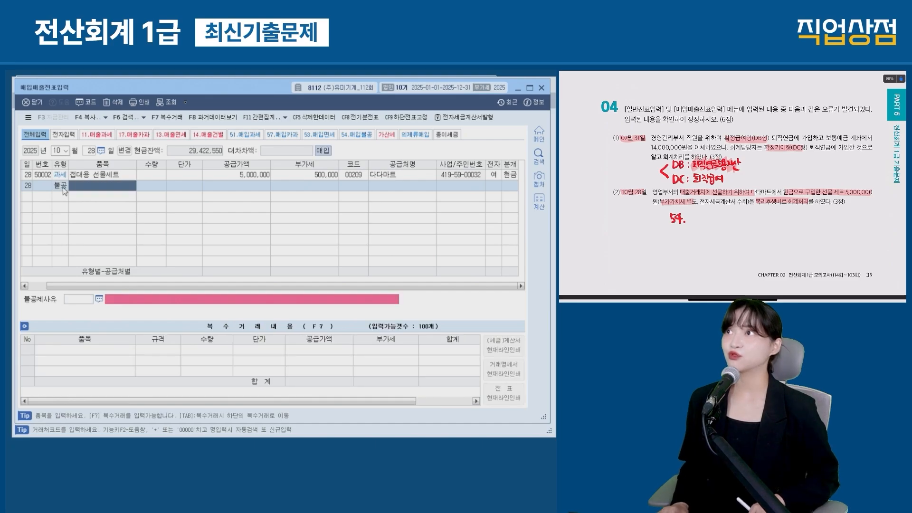
pyautogui.press('Return')
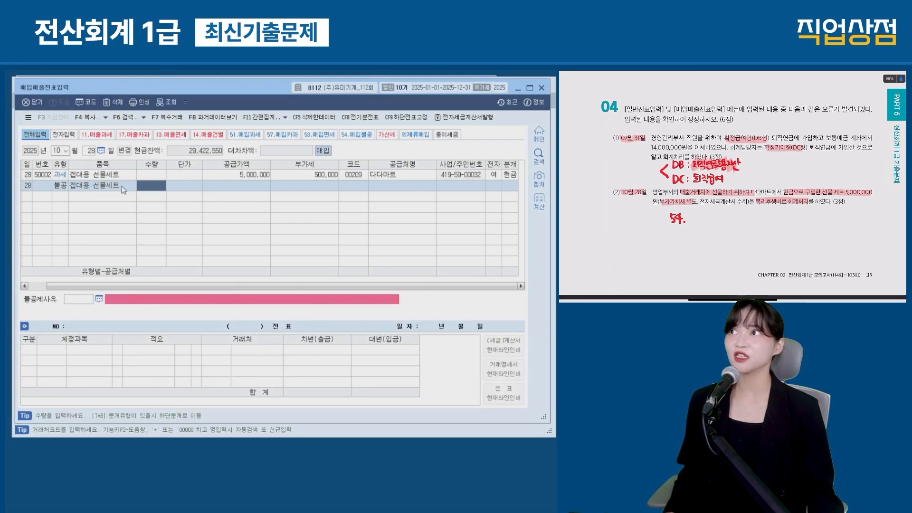
pyautogui.click(235, 190)
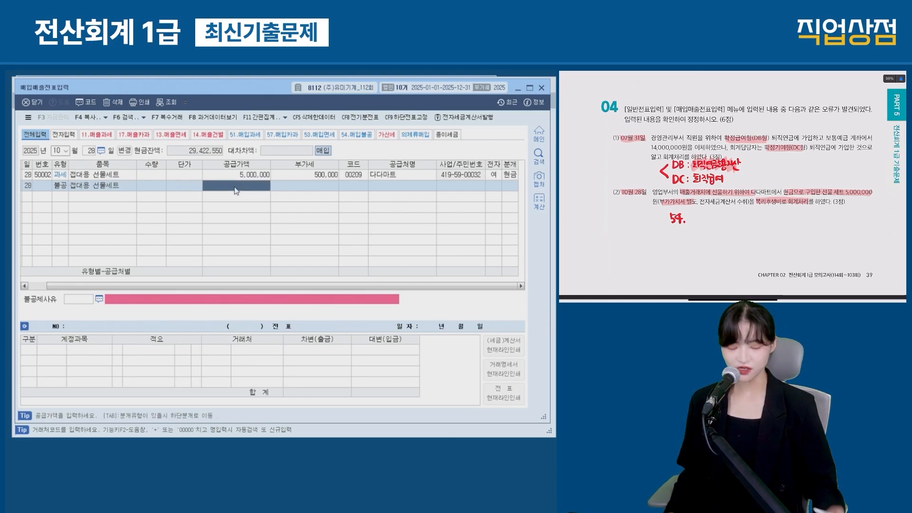
pyautogui.write('5000000')
pyautogui.press('Return')
pyautogui.press('Return')
pyautogui.write('다대')
pyautogui.press('Return')
pyautogui.press('Return')
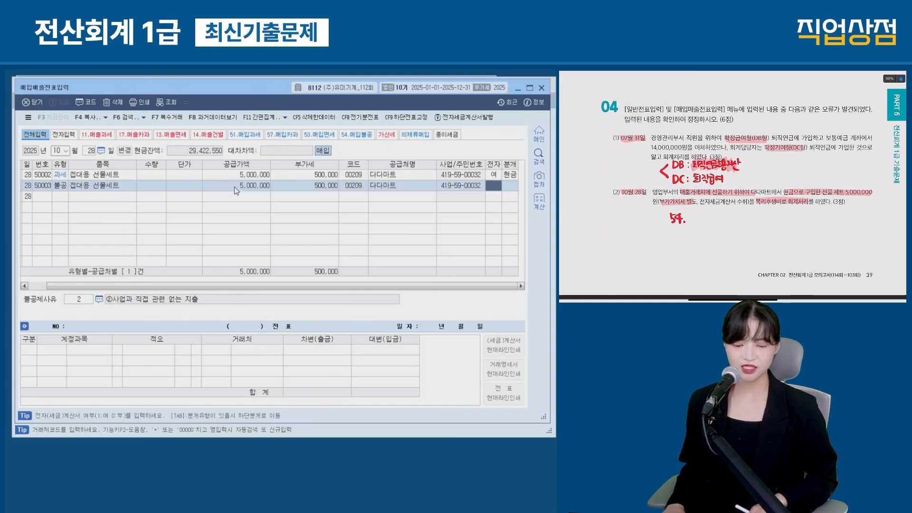
pyautogui.write('1')
pyautogui.press('Return')
# Step: Set non-deduction reason 4, settle in cash, and debit 0813 기업업무추진비 instead of 원재료
pyautogui.press('Down')
pyautogui.press('Down')
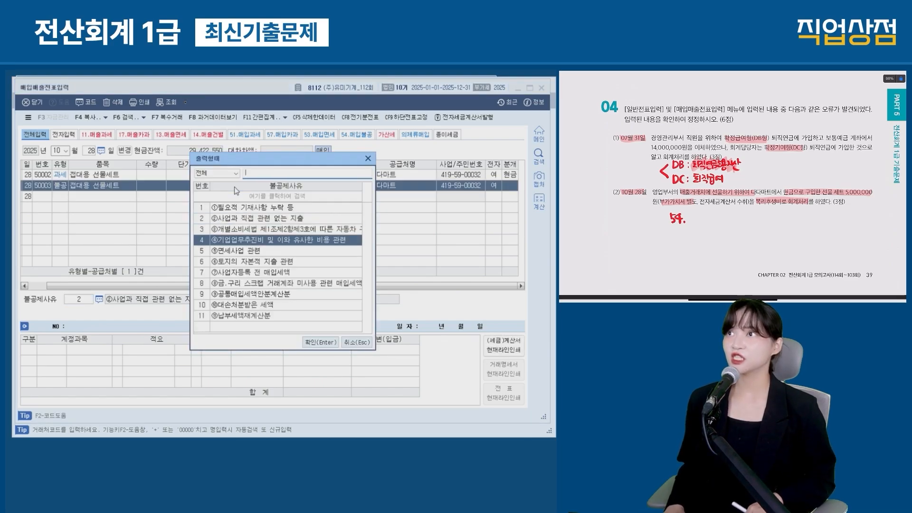
pyautogui.press('Return')
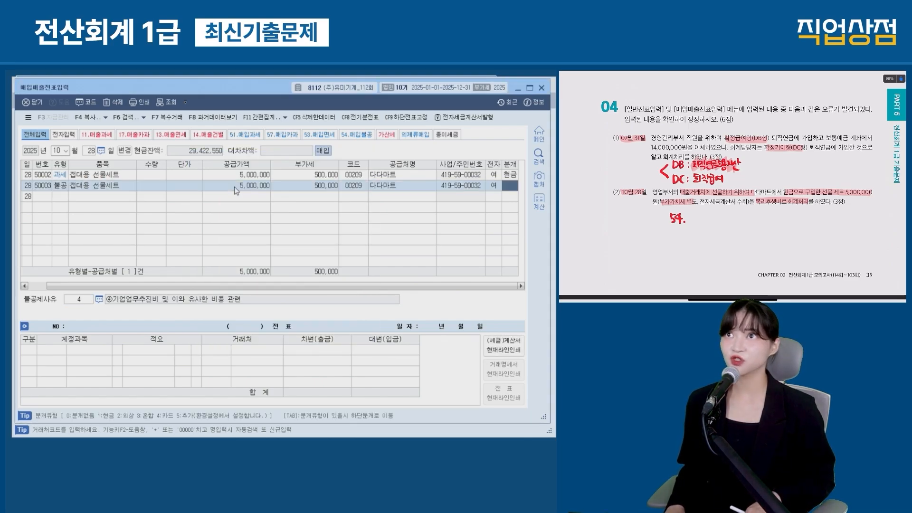
pyautogui.write('1')
pyautogui.press('Return')
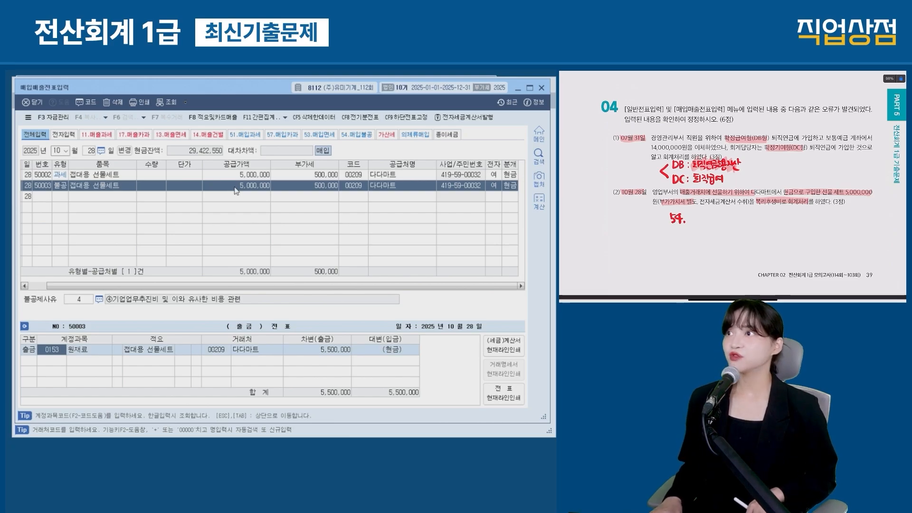
pyautogui.write('기업')
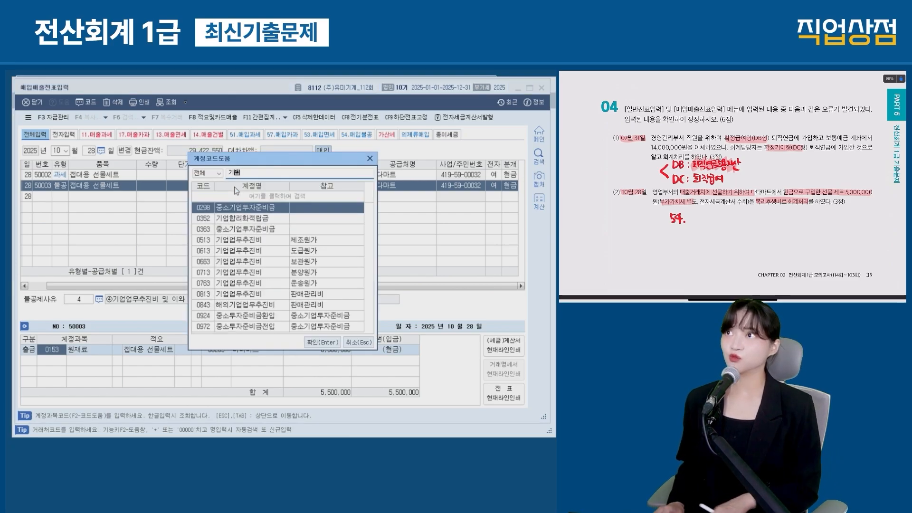
pyautogui.write('업무')
pyautogui.press('Down')
pyautogui.press('Down')
pyautogui.press('Down')
pyautogui.press('Down')
pyautogui.press('Down')
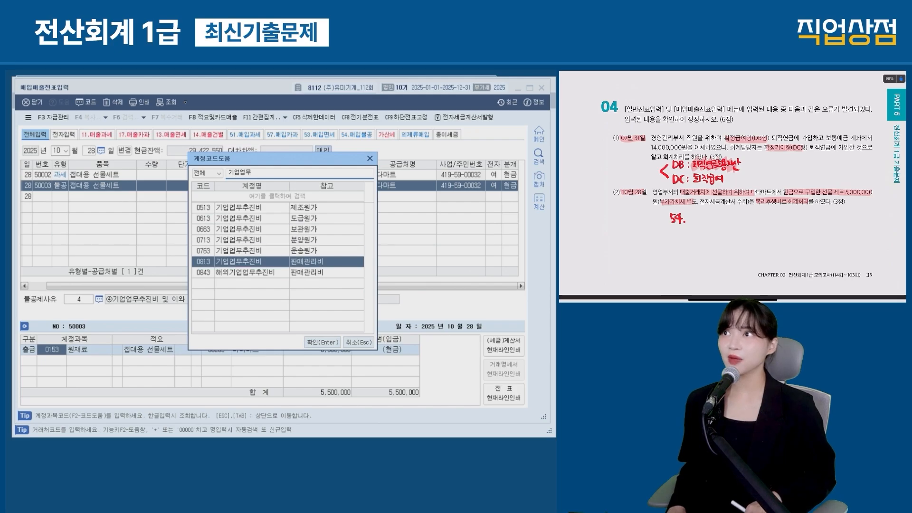
pyautogui.press('Return')
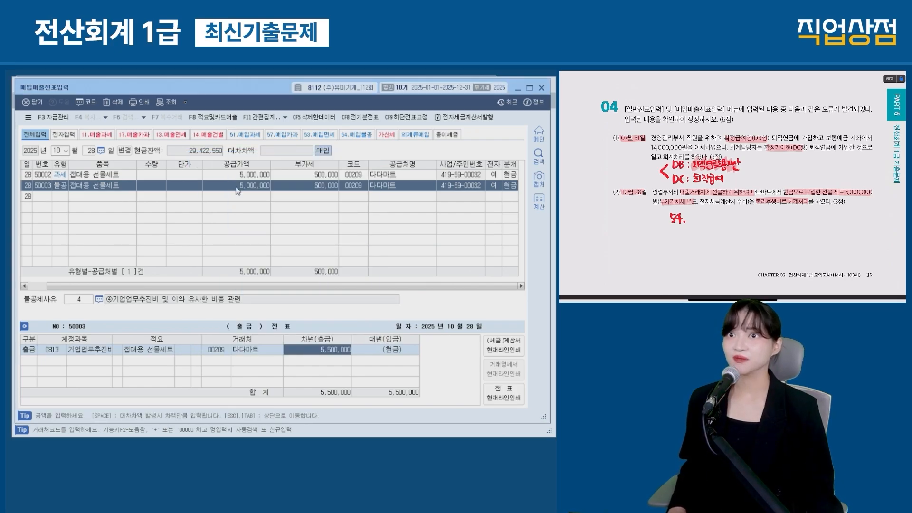
pyautogui.click(27, 175)
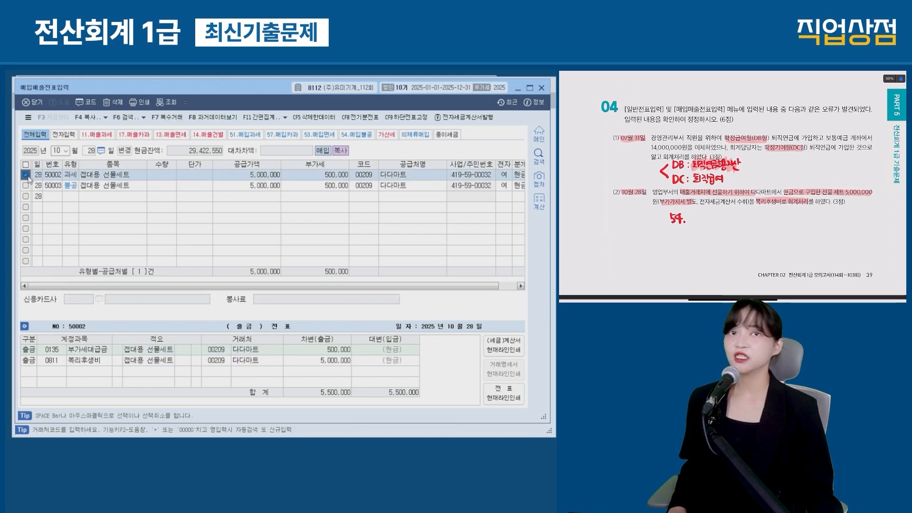
# Step: Delete the original 과세 voucher 50002
pyautogui.click(111, 103)
pyautogui.click(268, 278)
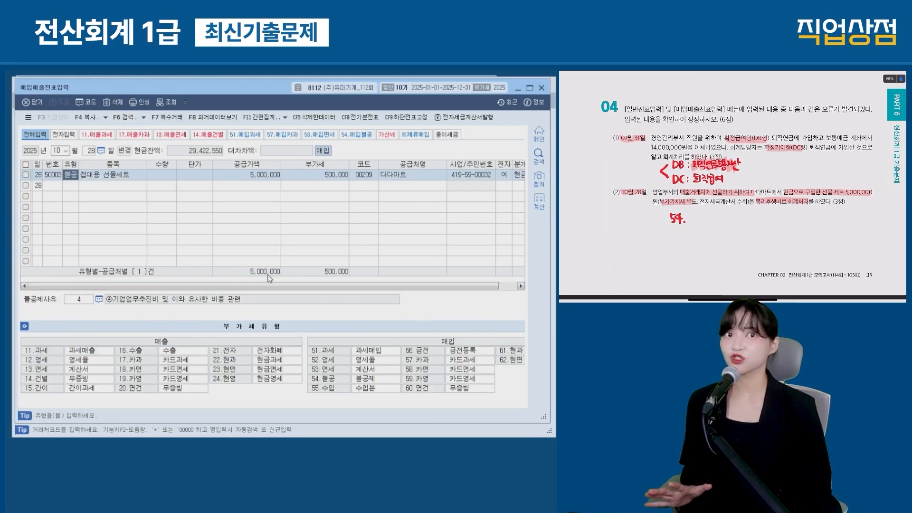
pyautogui.press('pagedown')
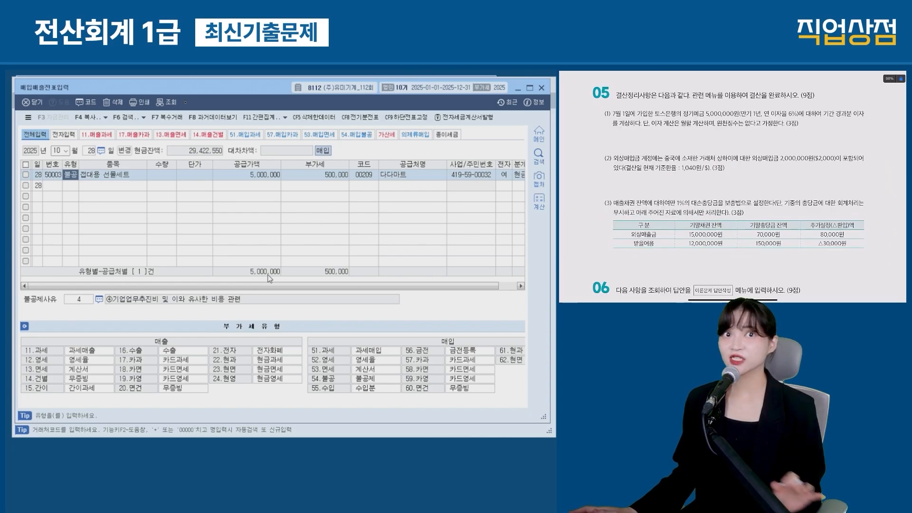
# Step: Switch to 일반전표입력 and date the entry December 31
pyautogui.press('Escape')
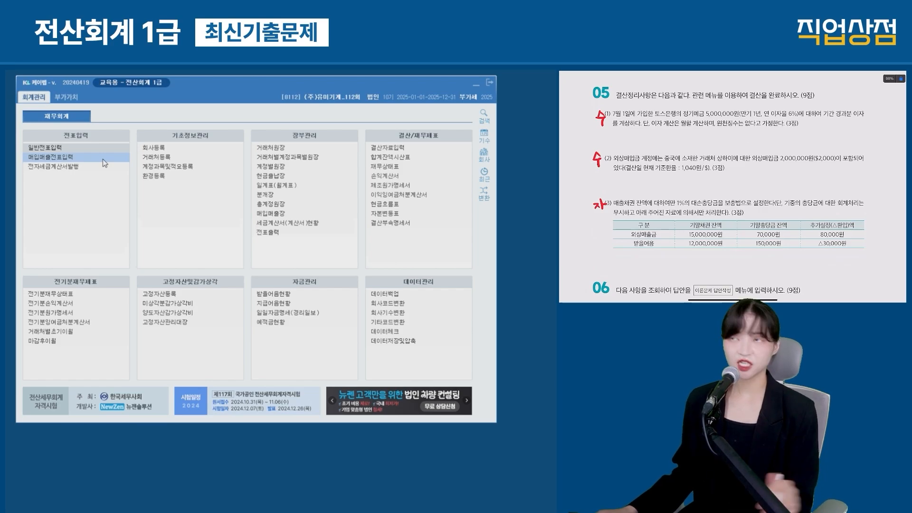
pyautogui.click(77, 148)
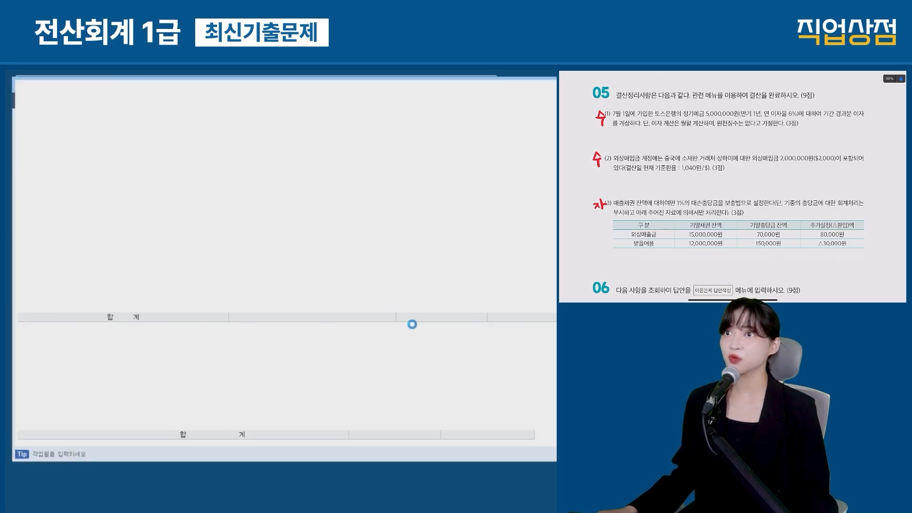
pyautogui.write('12')
pyautogui.press('Return')
pyautogui.write('31')
pyautogui.press('Return')
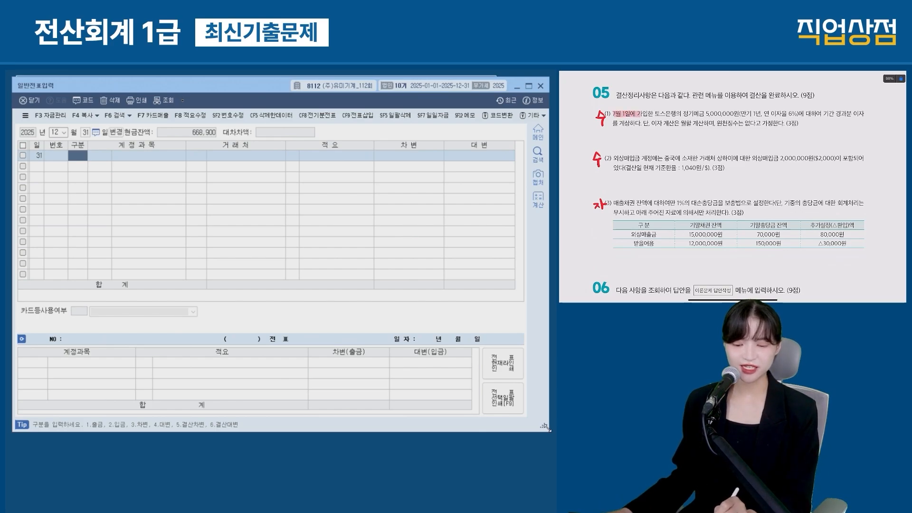
pyautogui.moveTo(661, 113); pyautogui.dragTo(738, 113)
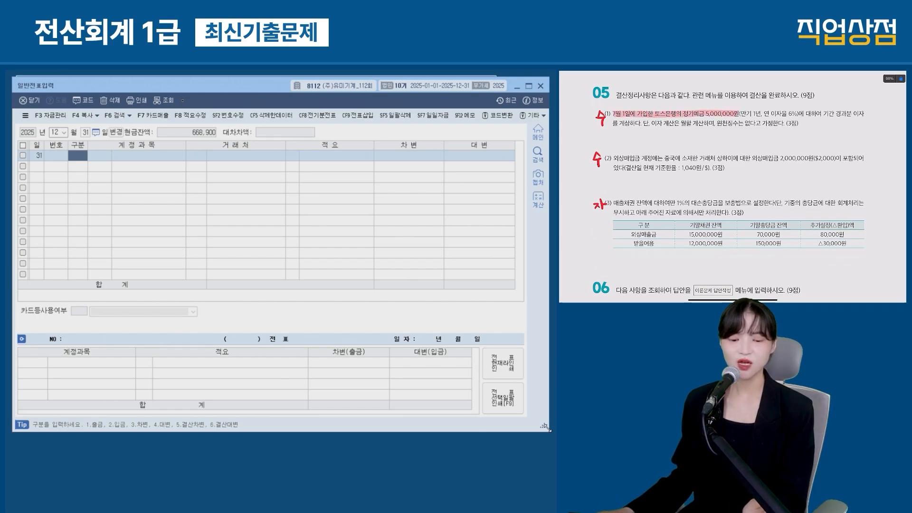
pyautogui.moveTo(822, 114); pyautogui.dragTo(860, 114)
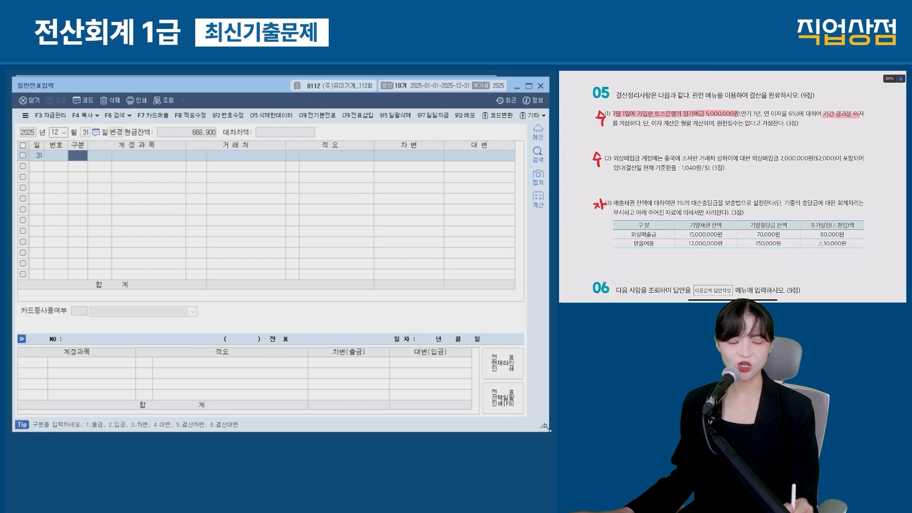
pyautogui.moveTo(612, 123); pyautogui.dragTo(634, 123)
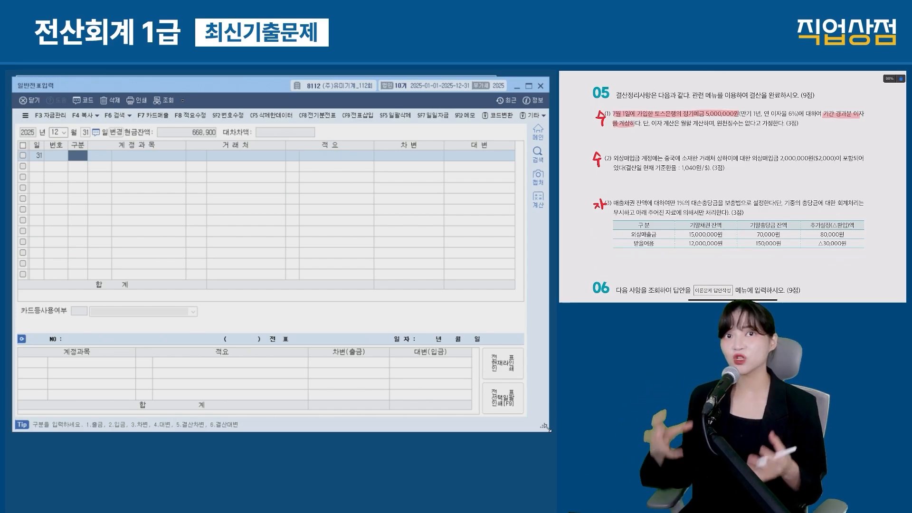
pyautogui.moveTo(694, 132); pyautogui.dragTo(688, 150)
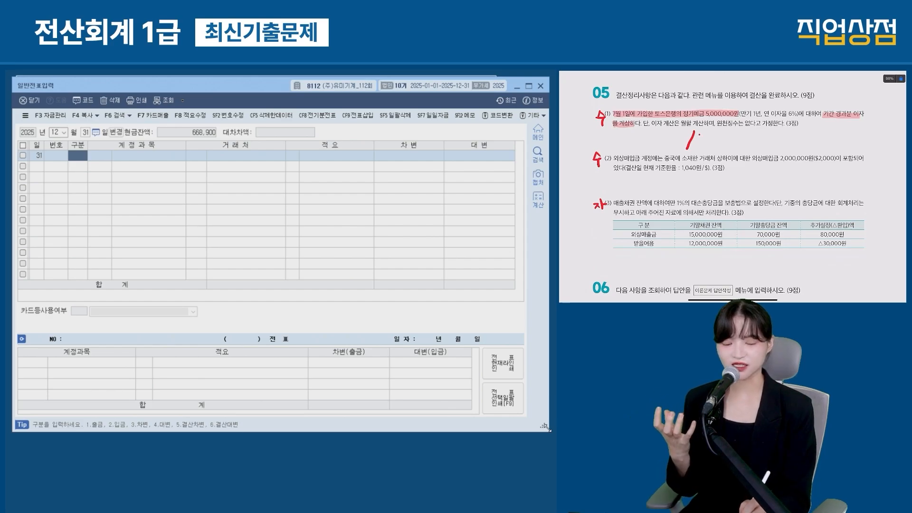
pyautogui.moveTo(711, 133); pyautogui.dragTo(728, 144)
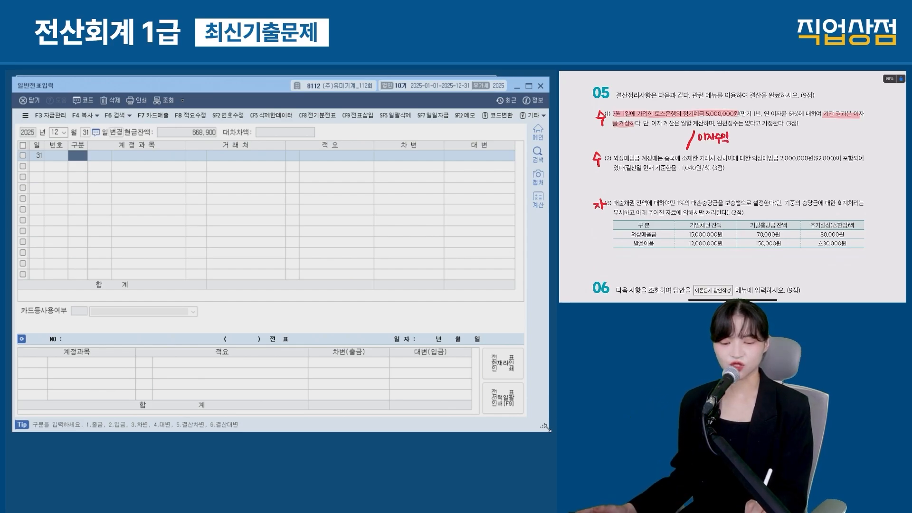
pyautogui.moveTo(635, 134); pyautogui.dragTo(642, 142)
pyautogui.moveTo(647, 132); pyautogui.dragTo(651, 138)
pyautogui.moveTo(647, 138); pyautogui.dragTo(658, 138)
pyautogui.moveTo(655, 139); pyautogui.dragTo(655, 143)
pyautogui.moveTo(660, 133); pyautogui.dragTo(664, 140)
pyautogui.moveTo(659, 141); pyautogui.dragTo(665, 146)
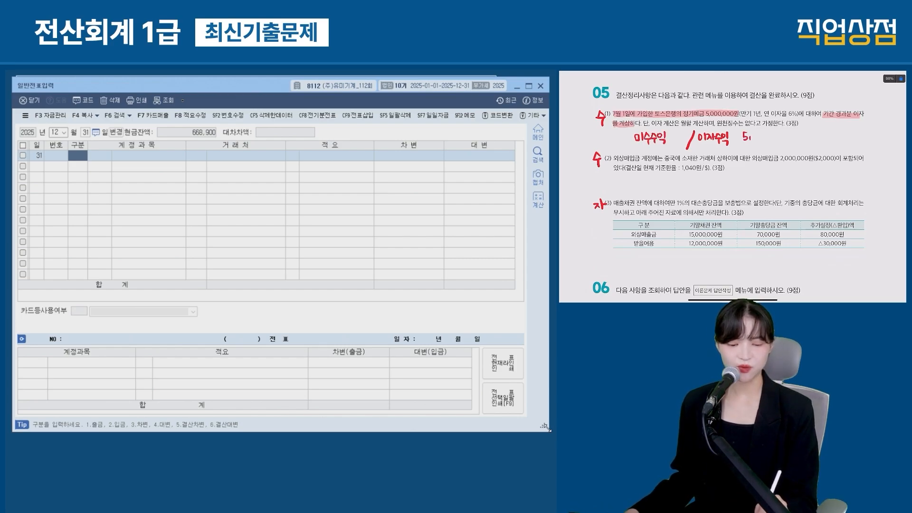
pyautogui.moveTo(767, 132); pyautogui.dragTo(765, 133)
pyautogui.moveTo(771, 132); pyautogui.dragTo(770, 133)
pyautogui.moveTo(776, 132); pyautogui.dragTo(786, 139)
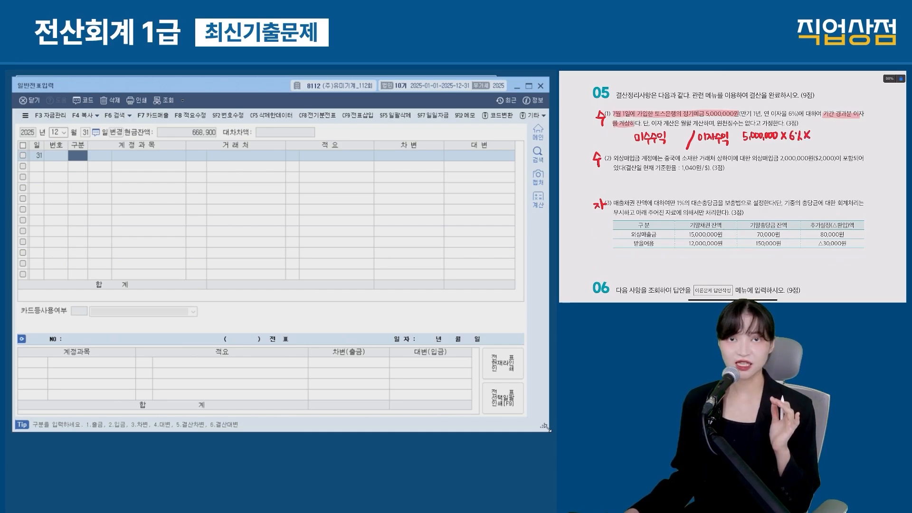
pyautogui.moveTo(812, 137); pyautogui.dragTo(822, 136)
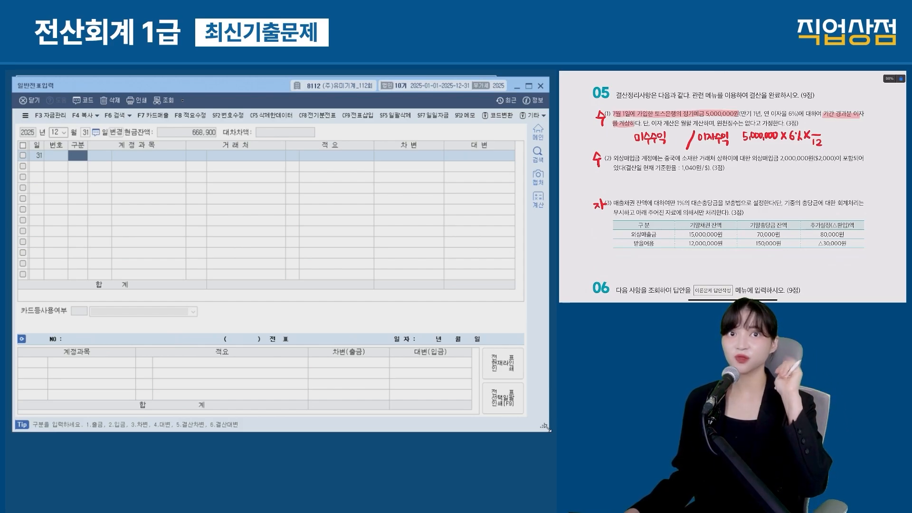
pyautogui.moveTo(819, 123); pyautogui.dragTo(815, 131)
pyautogui.moveTo(825, 134); pyautogui.dragTo(834, 138)
pyautogui.moveTo(838, 130); pyautogui.dragTo(838, 137)
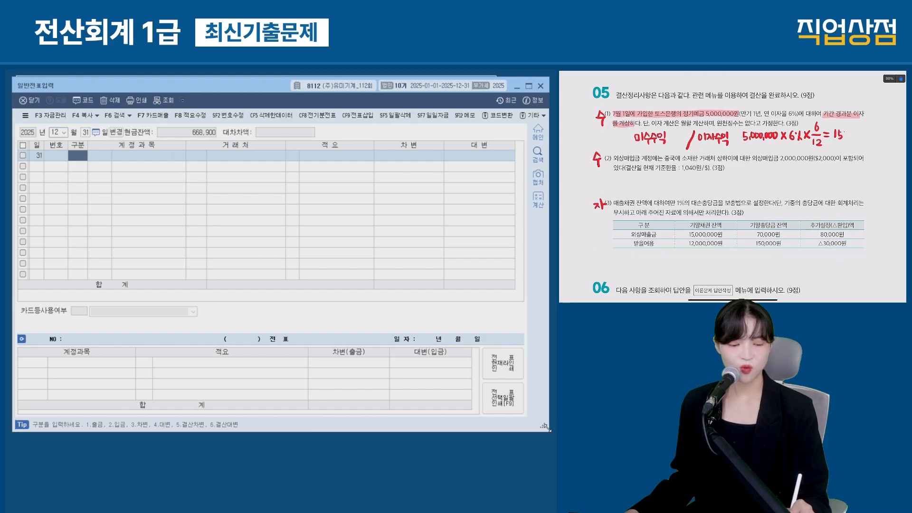
# Step: Debit 0116 미수수익 150,000 and credit 0901 이자수익 150,000
pyautogui.write('3')
pyautogui.press('Return')
pyautogui.write('미수수익')
pyautogui.press('Return')
pyautogui.press('Return')
pyautogui.press('Return')
pyautogui.press('Return')
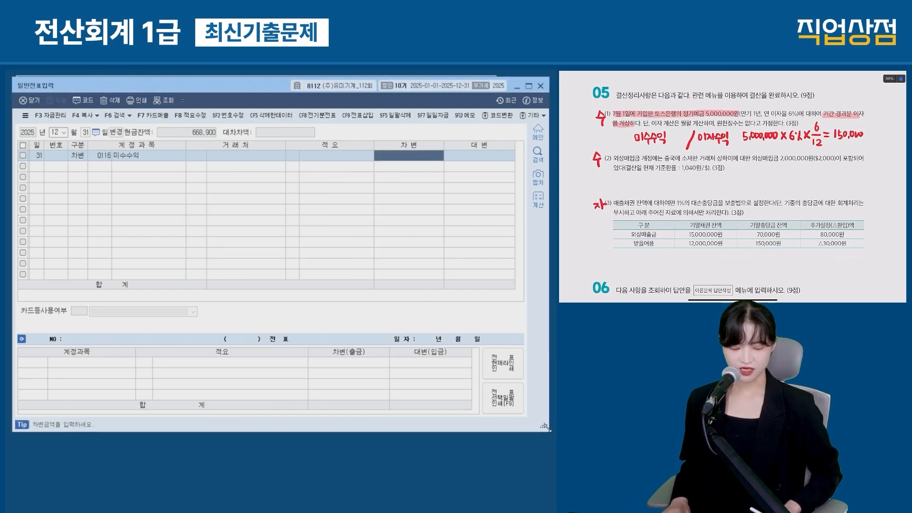
pyautogui.write('150000')
pyautogui.press('Return')
pyautogui.write('4')
pyautogui.press('Return')
pyautogui.write('이자')
pyautogui.press('Return')
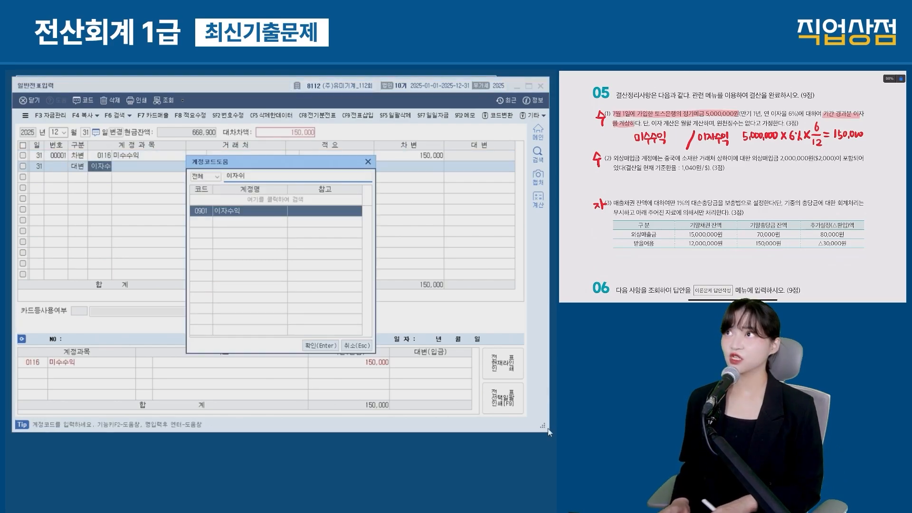
pyautogui.press('Return')
pyautogui.press('Return')
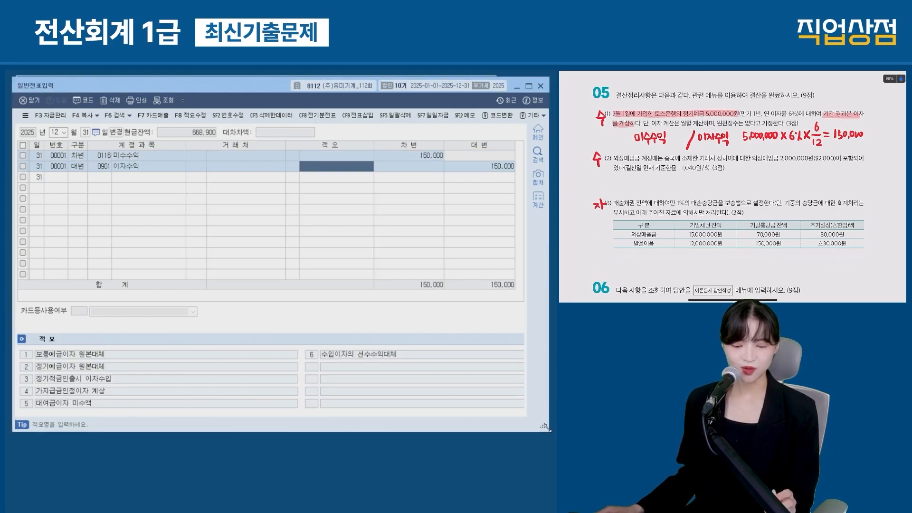
# Step: Annotate question (2): 외상매입금 2,000,000 ($2,000) to be converted at 1,040
pyautogui.moveTo(614, 158); pyautogui.dragTo(648, 158)
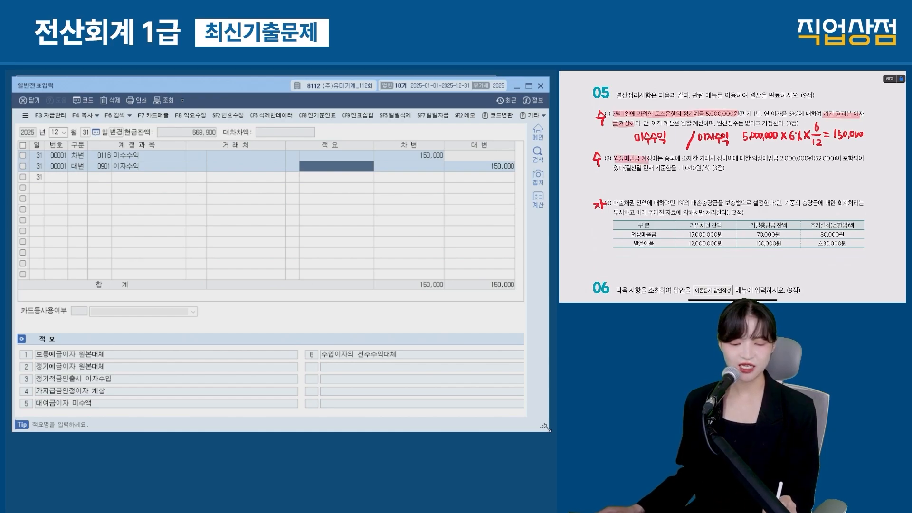
pyautogui.moveTo(779, 159); pyautogui.dragTo(834, 159)
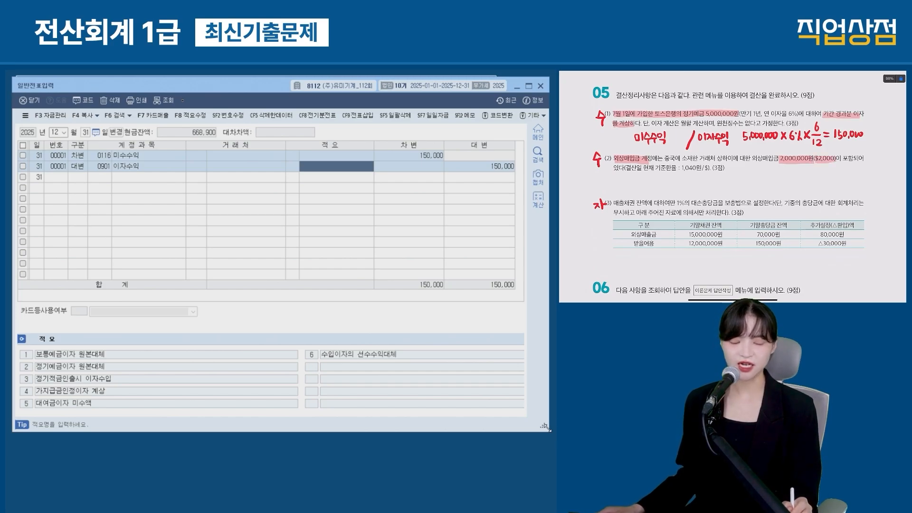
pyautogui.moveTo(631, 178); pyautogui.dragTo(630, 188)
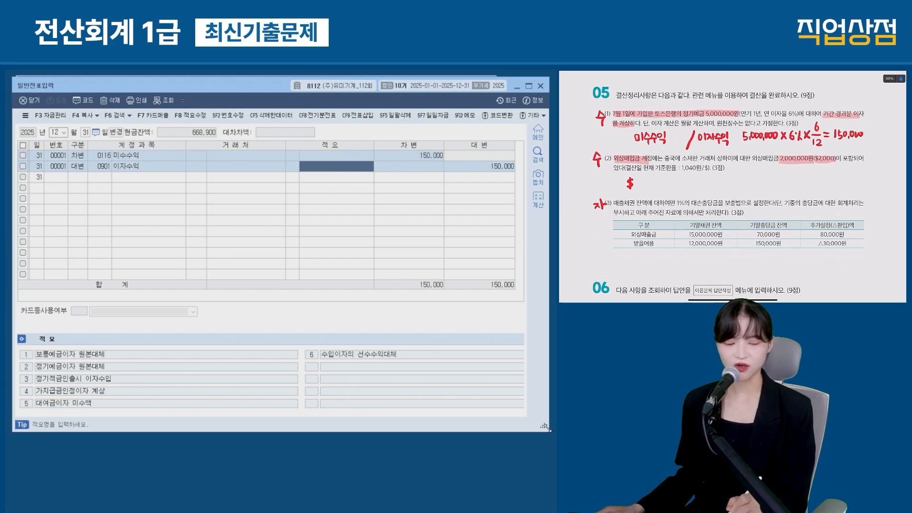
pyautogui.moveTo(634, 180); pyautogui.dragTo(640, 187)
pyautogui.moveTo(645, 180); pyautogui.dragTo(667, 188)
pyautogui.moveTo(673, 179); pyautogui.dragTo(672, 184)
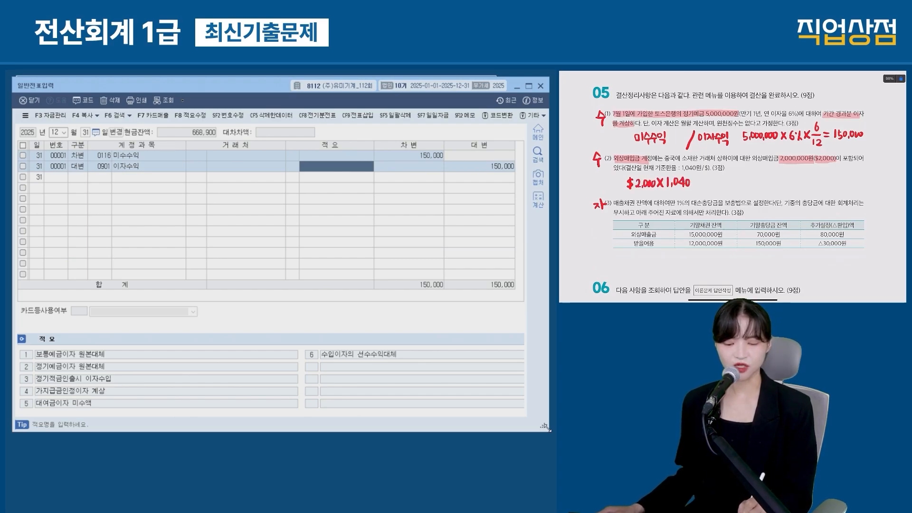
# Step: Compute $2,000 × 1,040 = 2,080,000 and note the 80,000 외화환산손실 against the 2,000,000 payable
pyautogui.click(817, 265)
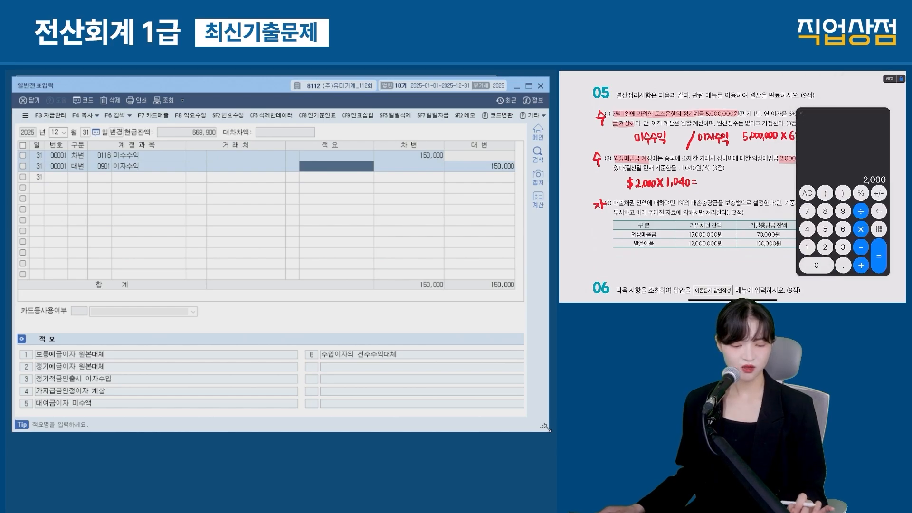
pyautogui.click(860, 229)
pyautogui.click(807, 247)
pyautogui.click(816, 265)
pyautogui.click(807, 229)
pyautogui.click(816, 265)
pyautogui.click(878, 256)
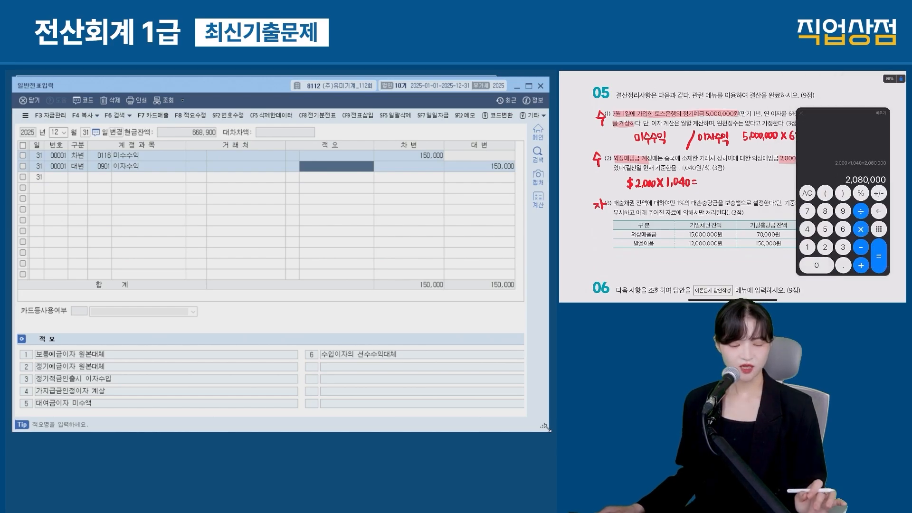
pyautogui.moveTo(700, 177)
pyautogui.mouseDown()
pyautogui.moveTo(706, 185)
pyautogui.moveTo(735, 181)
pyautogui.mouseUp()
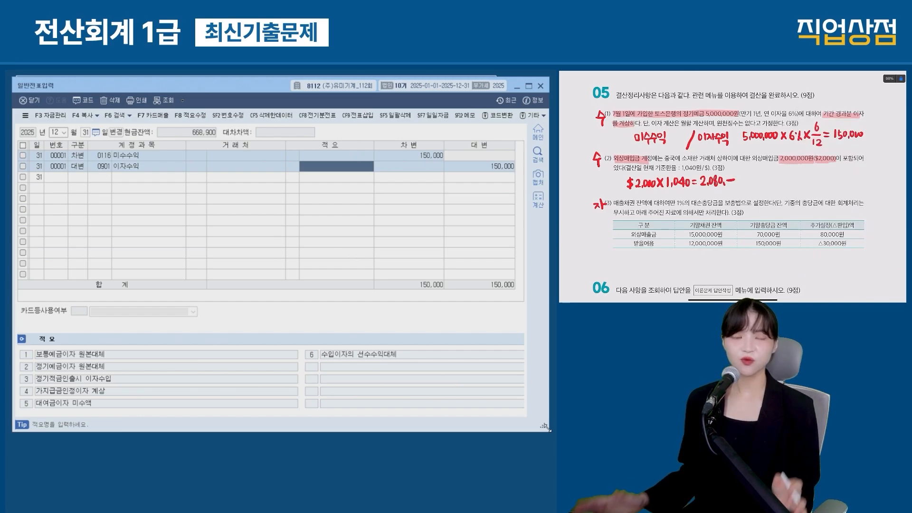
pyautogui.moveTo(779, 163); pyautogui.dragTo(814, 164)
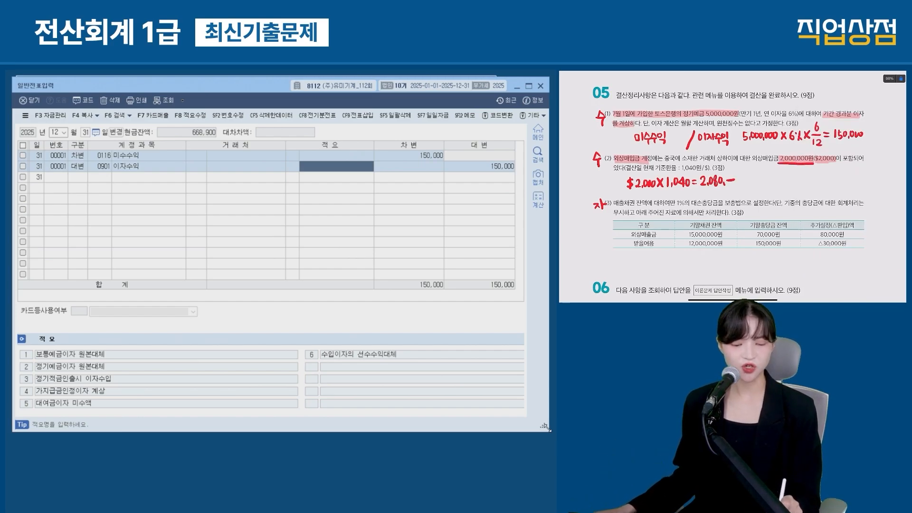
pyautogui.moveTo(698, 189); pyautogui.dragTo(733, 188)
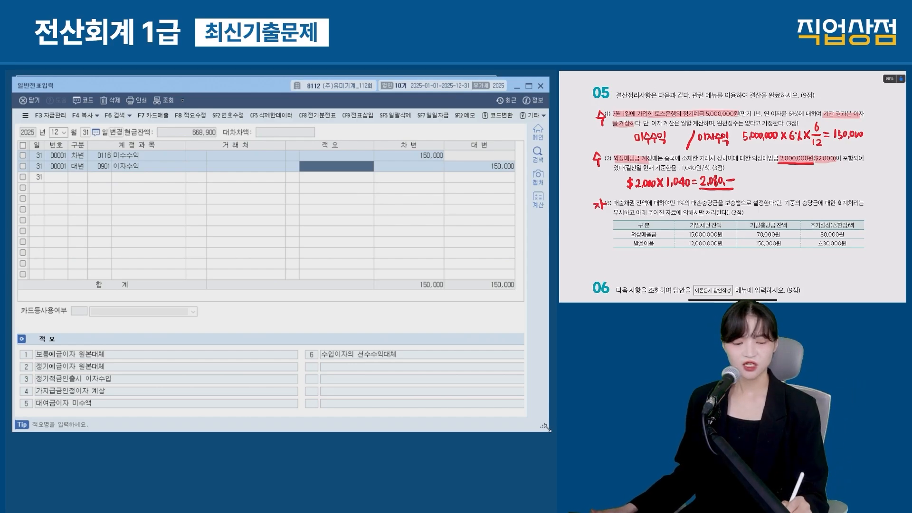
pyautogui.moveTo(822, 181)
pyautogui.mouseDown()
pyautogui.moveTo(817, 188)
pyautogui.moveTo(830, 175)
pyautogui.mouseUp()
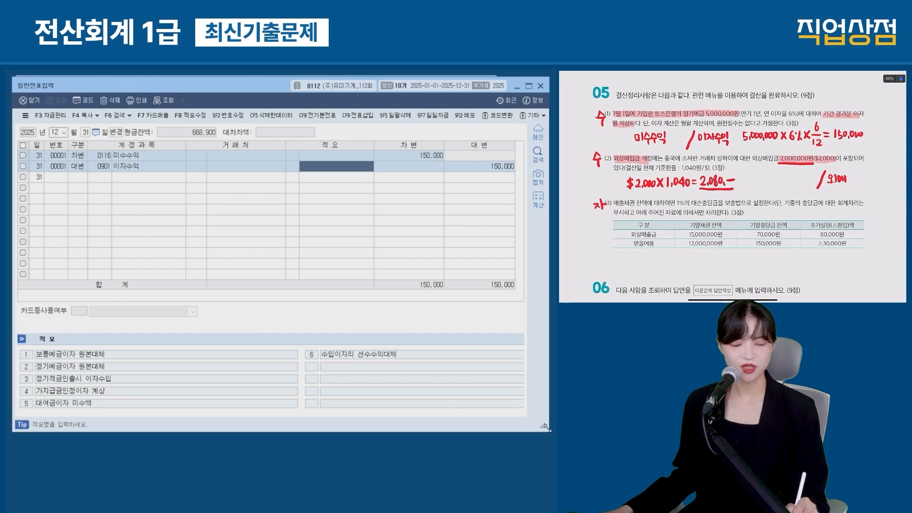
pyautogui.moveTo(863, 175); pyautogui.dragTo(863, 176)
pyautogui.moveTo(867, 177); pyautogui.dragTo(866, 182)
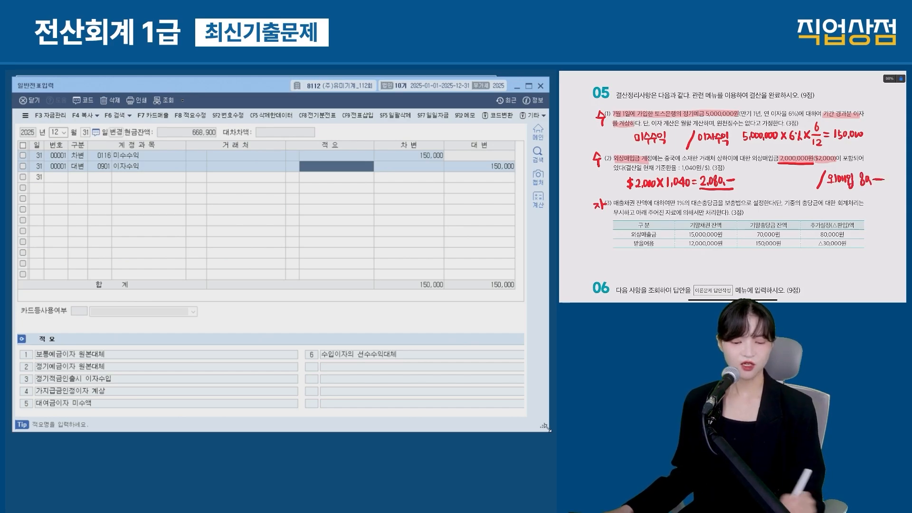
pyautogui.moveTo(750, 173); pyautogui.dragTo(750, 176)
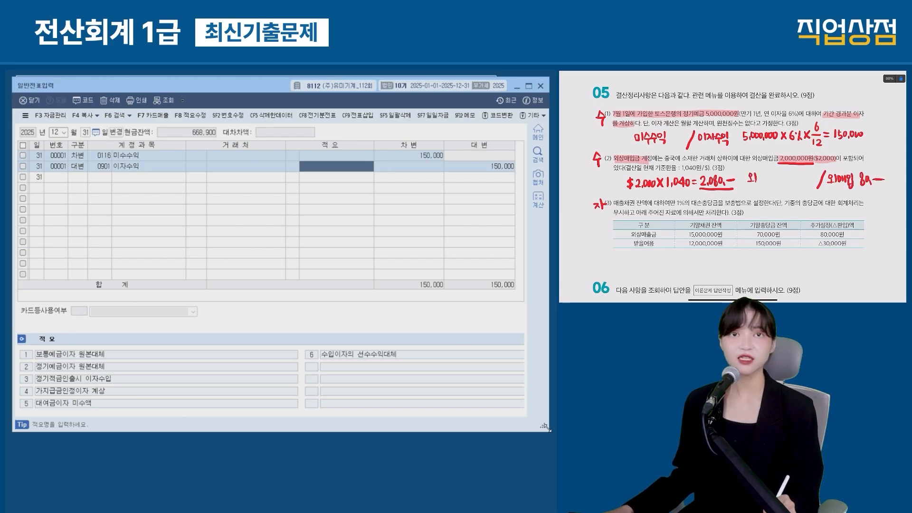
pyautogui.moveTo(756, 175); pyautogui.dragTo(778, 177)
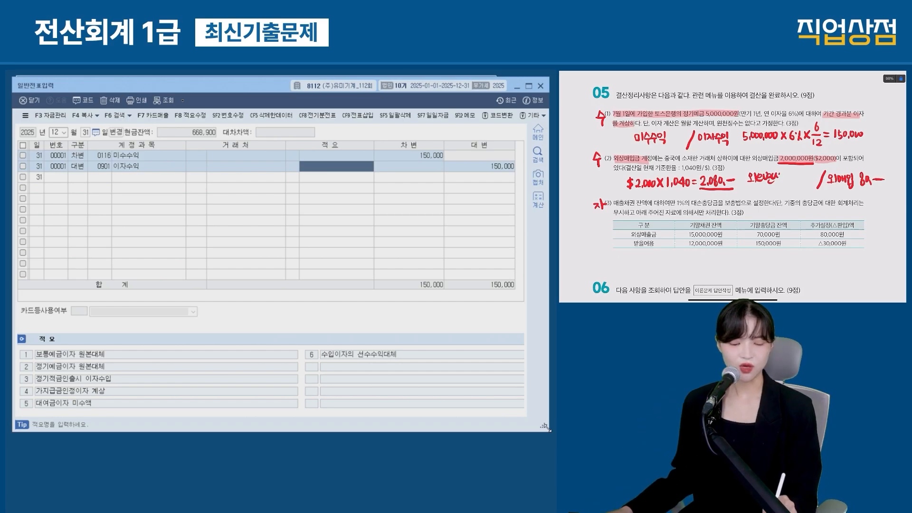
# Step: Debit 0955 외화환산손실 80,000 and credit 0251 외상매입금 80,000 for vendor 상하이
pyautogui.press('Return')
pyautogui.write('3외화')
pyautogui.press('Return')
pyautogui.press('Return')
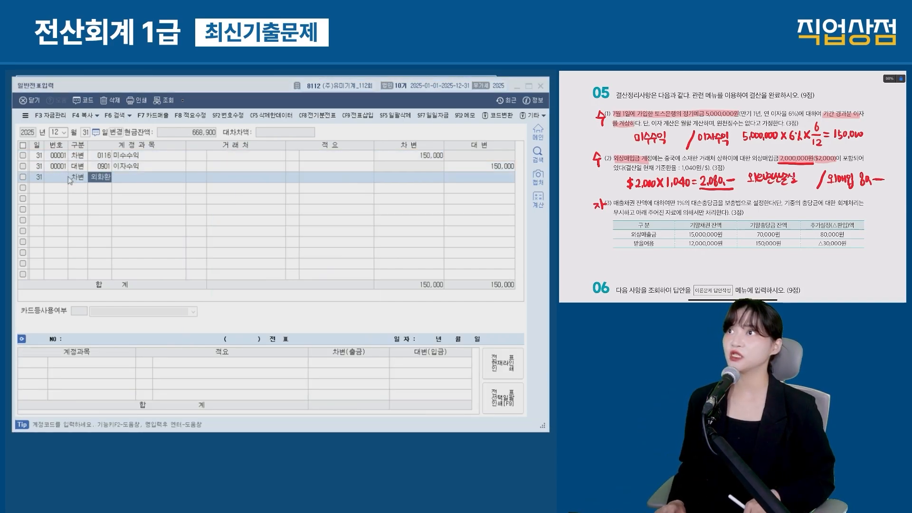
pyautogui.write('800000')
pyautogui.press('Return')
pyautogui.write('외상매')
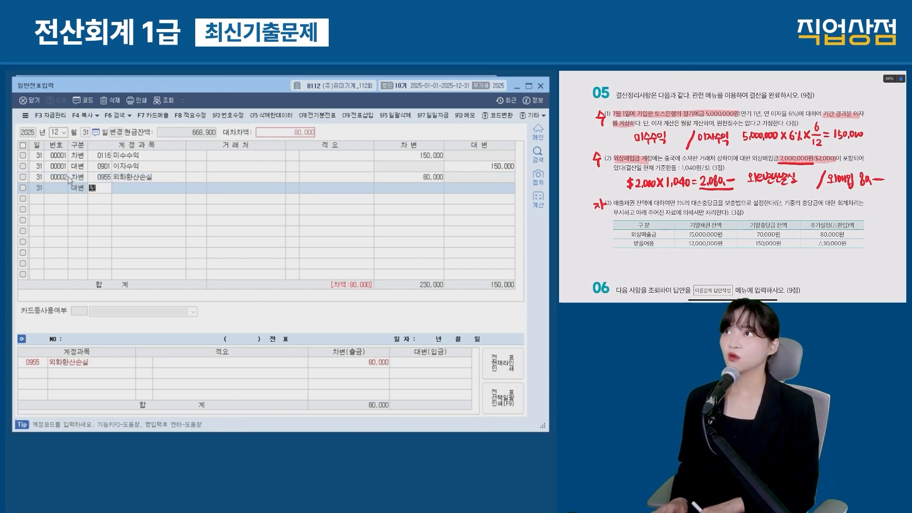
pyautogui.press('Return')
pyautogui.write('입')
pyautogui.press('Return')
pyautogui.write('상하이')
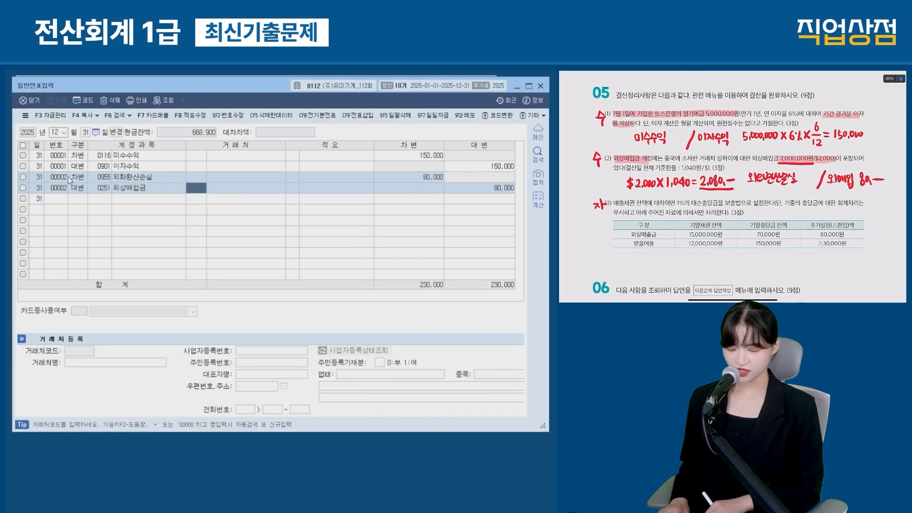
pyautogui.press('Return')
pyautogui.press('Return')
pyautogui.press('Return')
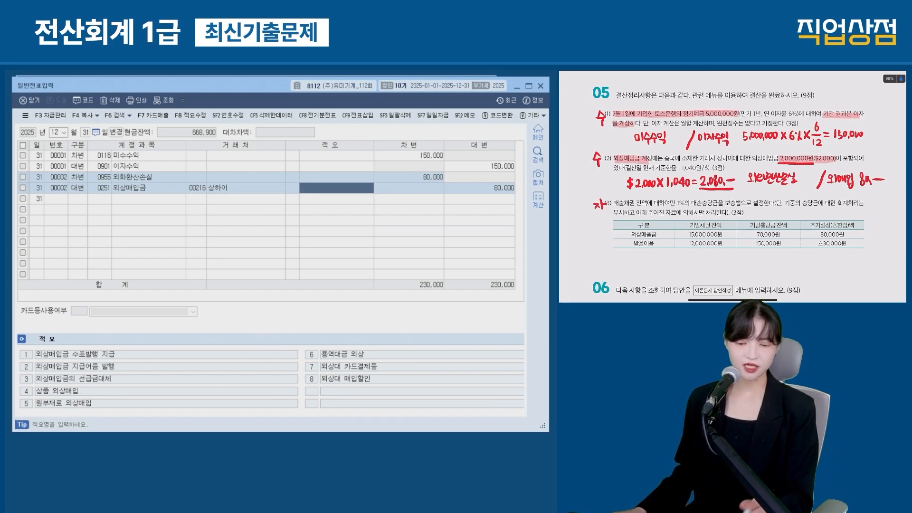
pyautogui.moveTo(691, 202); pyautogui.dragTo(718, 202)
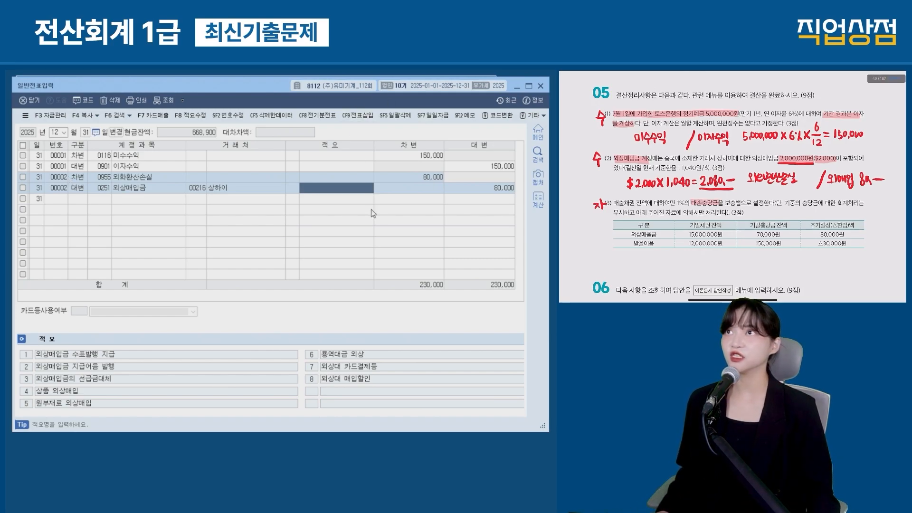
pyautogui.press('Escape')
# Step: Open 결산자료입력 for January–December and launch the 대손상각 calculation
pyautogui.click(410, 148)
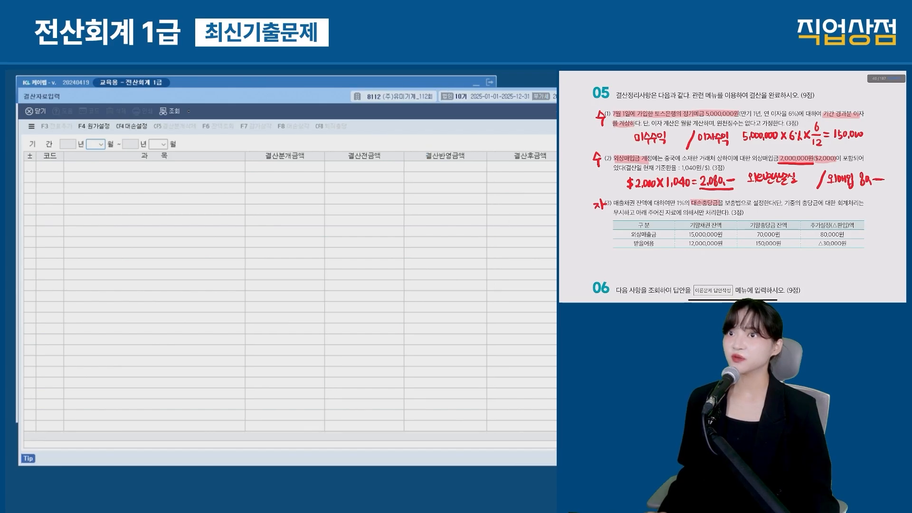
pyautogui.write('12')
pyautogui.press('Return')
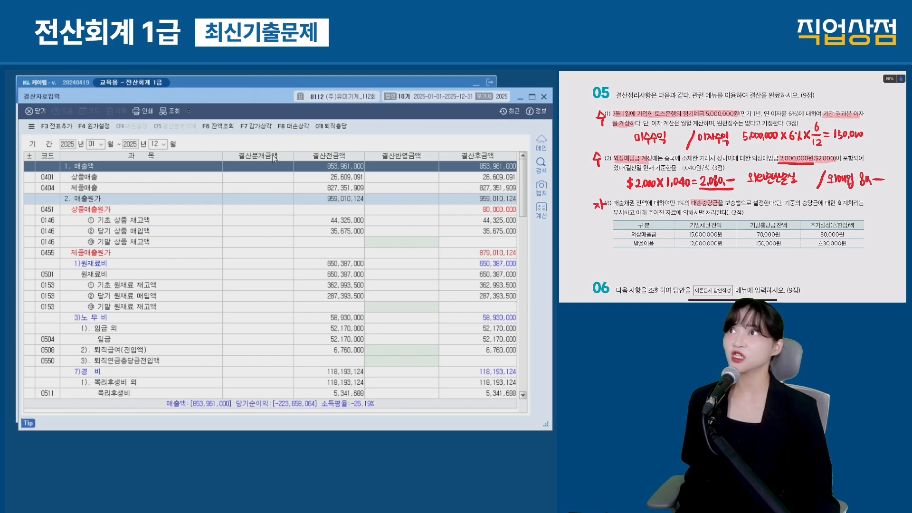
pyautogui.click(294, 126)
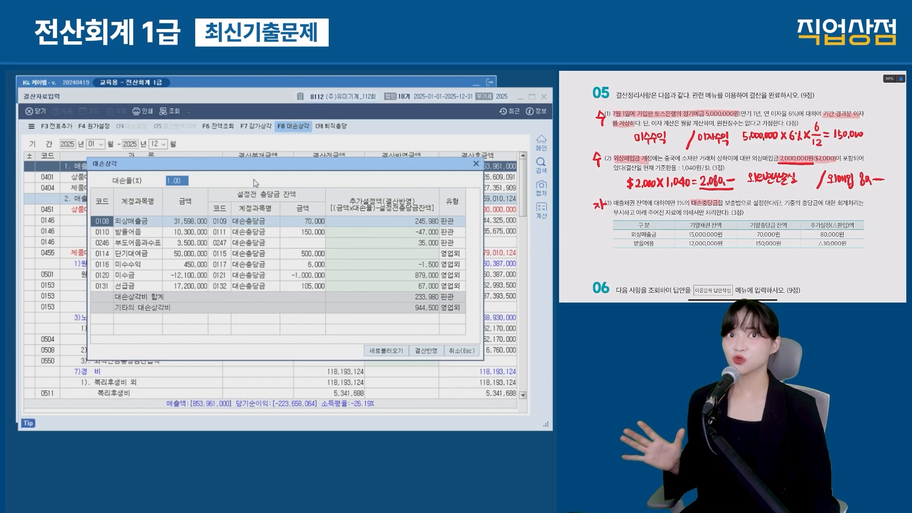
# Step: Compare the question's 15,000,000 receivables with the 31,598,000 shown and reject the automatic calculation
pyautogui.moveTo(785, 203); pyautogui.dragTo(859, 203)
pyautogui.moveTo(616, 212); pyautogui.dragTo(709, 212)
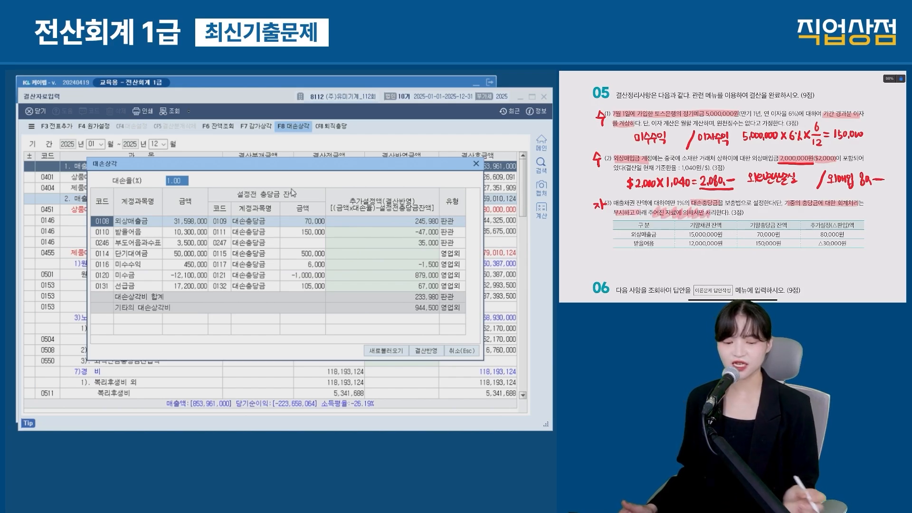
pyautogui.moveTo(688, 235); pyautogui.dragTo(708, 235)
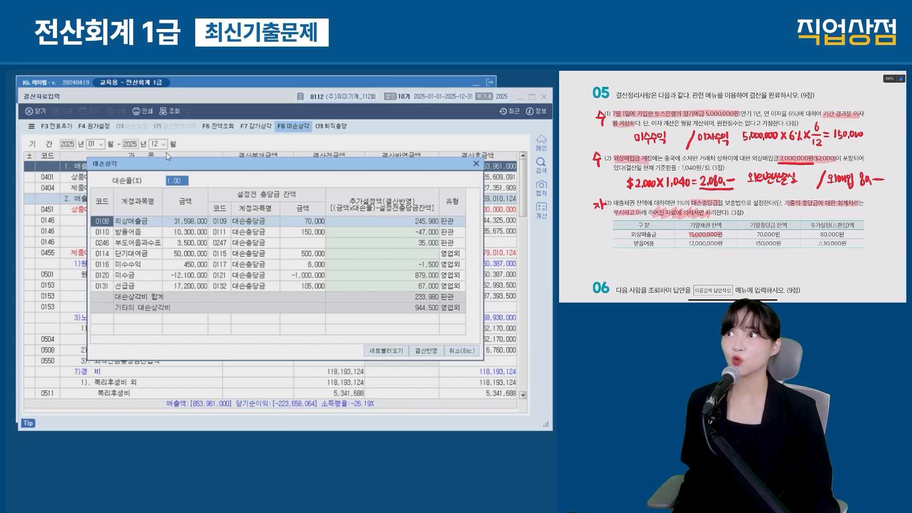
pyautogui.moveTo(162, 216)
pyautogui.mouseDown()
pyautogui.moveTo(220, 231)
pyautogui.moveTo(208, 229)
pyautogui.mouseUp()
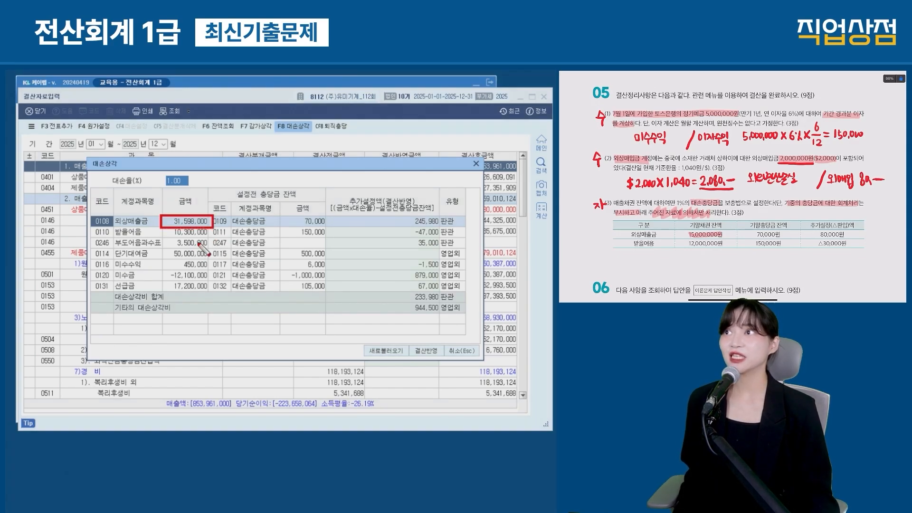
pyautogui.press('Escape')
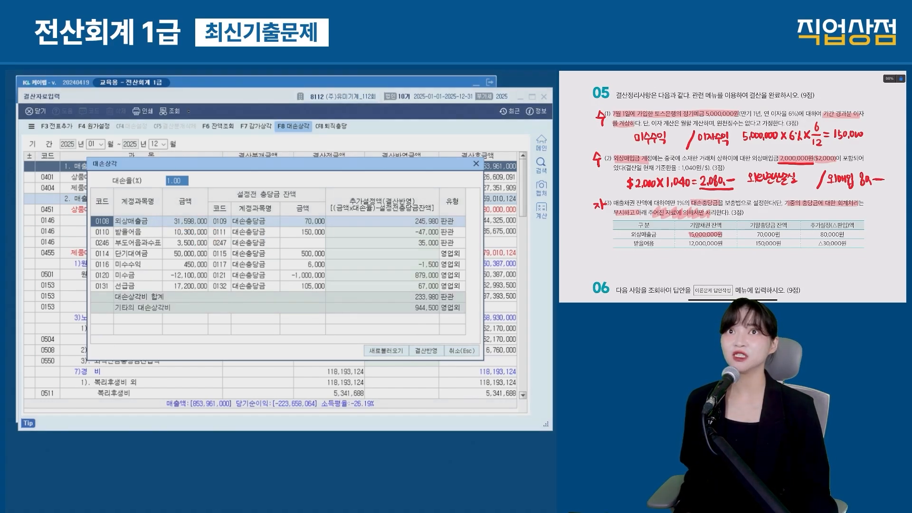
pyautogui.moveTo(431, 177)
pyautogui.mouseDown()
pyautogui.moveTo(183, 330)
pyautogui.moveTo(166, 326)
pyautogui.mouseUp()
pyautogui.moveTo(156, 196); pyautogui.dragTo(512, 345)
pyautogui.press('Escape')
# Step: Cancel the 대손상각 dialog and locate the empty 대손상각 expense rows in the closing grid
pyautogui.click(461, 351)
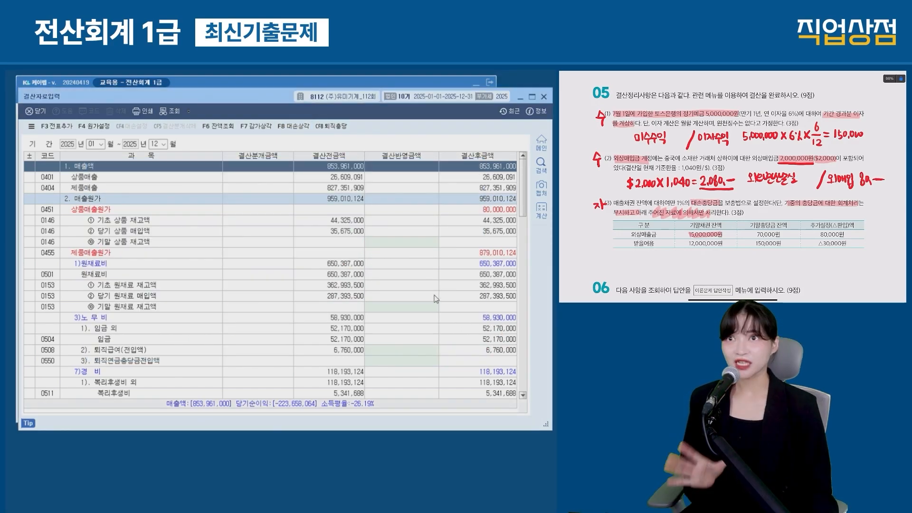
pyautogui.scroll(-10, 380, 273)
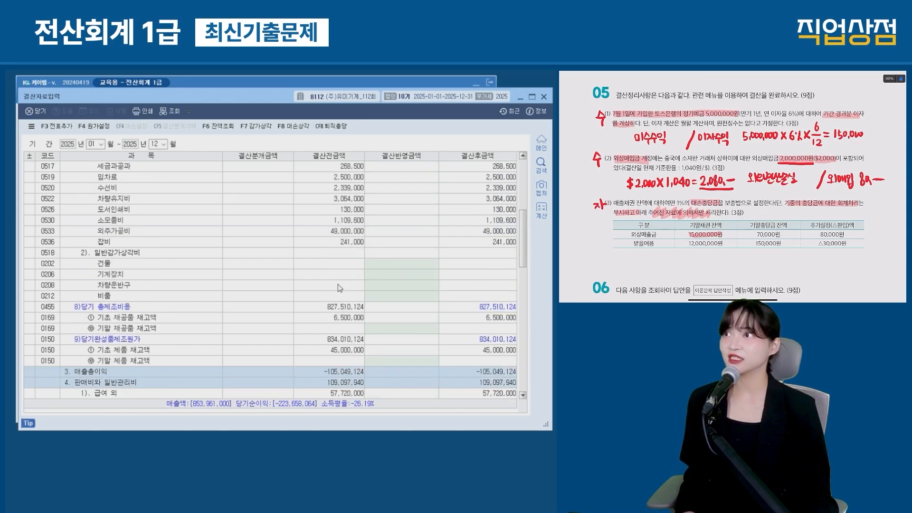
pyautogui.moveTo(151, 269)
pyautogui.mouseDown()
pyautogui.moveTo(437, 300)
pyautogui.moveTo(450, 361)
pyautogui.mouseUp()
pyautogui.moveTo(67, 297)
pyautogui.mouseDown()
pyautogui.moveTo(268, 339)
pyautogui.moveTo(443, 346)
pyautogui.mouseUp()
pyautogui.moveTo(360, 308); pyautogui.dragTo(443, 339)
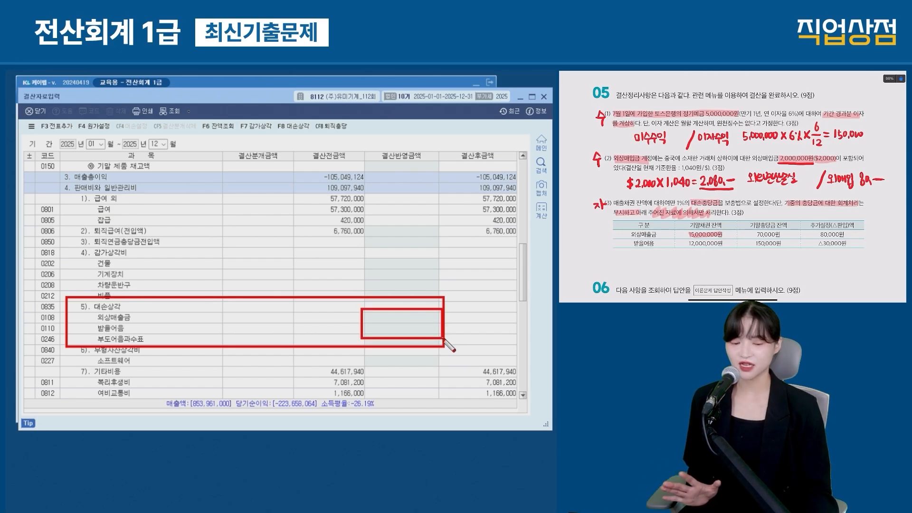
pyautogui.press('Escape')
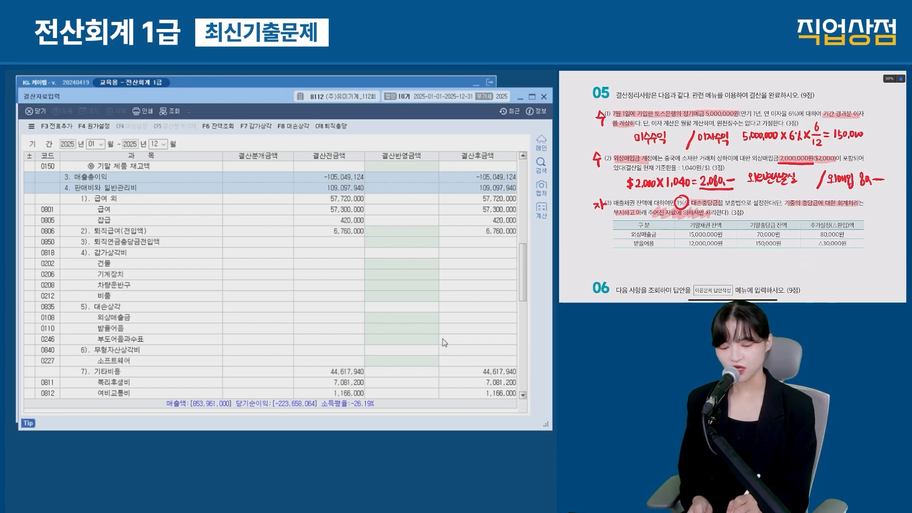
# Step: Note the 1% allowance amounts: 외상매출금 150,000 and 받을어음 120,000
pyautogui.moveTo(632, 253); pyautogui.dragTo(650, 260)
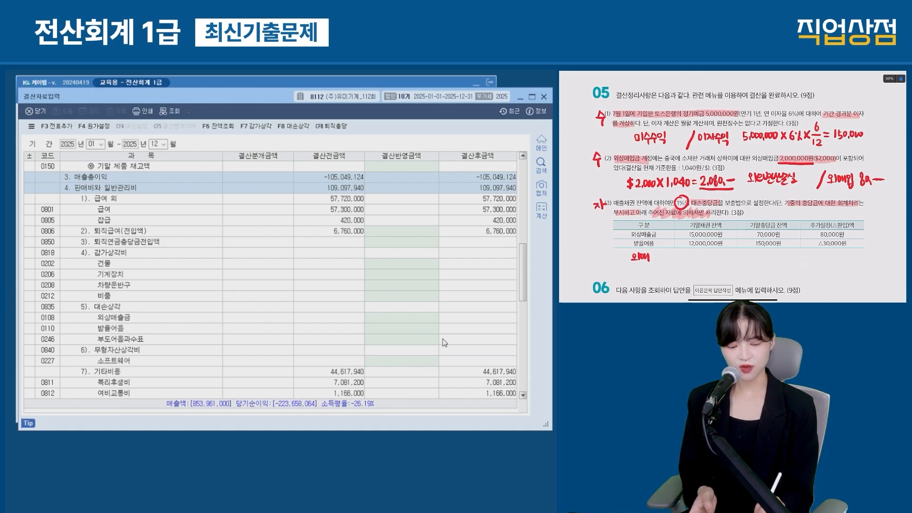
pyautogui.moveTo(734, 237); pyautogui.dragTo(737, 240)
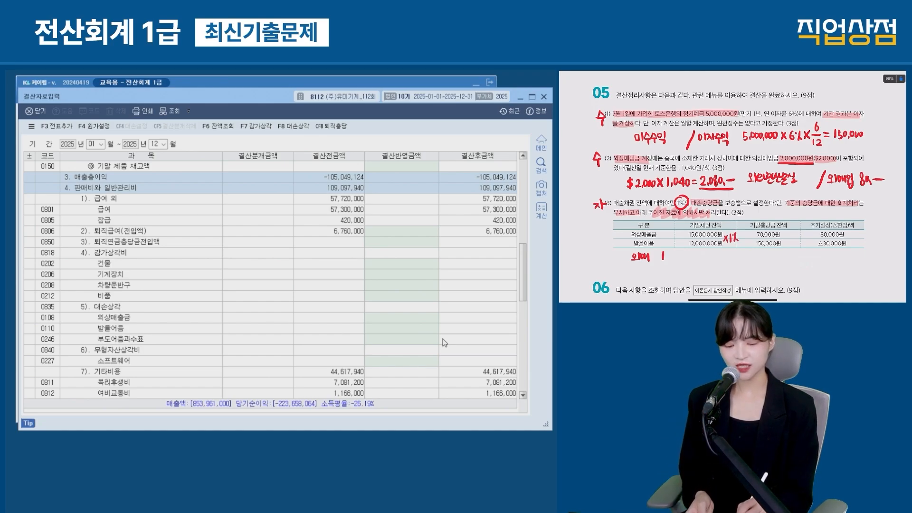
pyautogui.moveTo(670, 252); pyautogui.dragTo(692, 259)
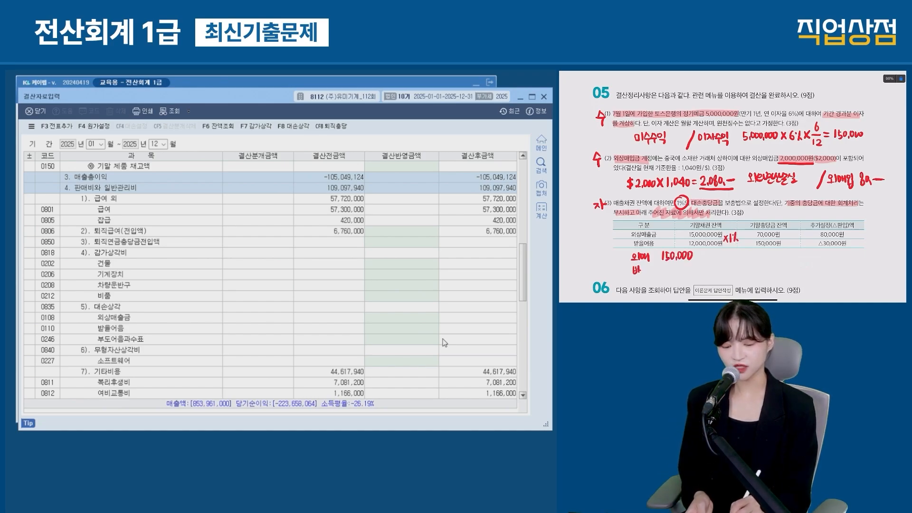
pyautogui.moveTo(635, 274); pyautogui.dragTo(646, 276)
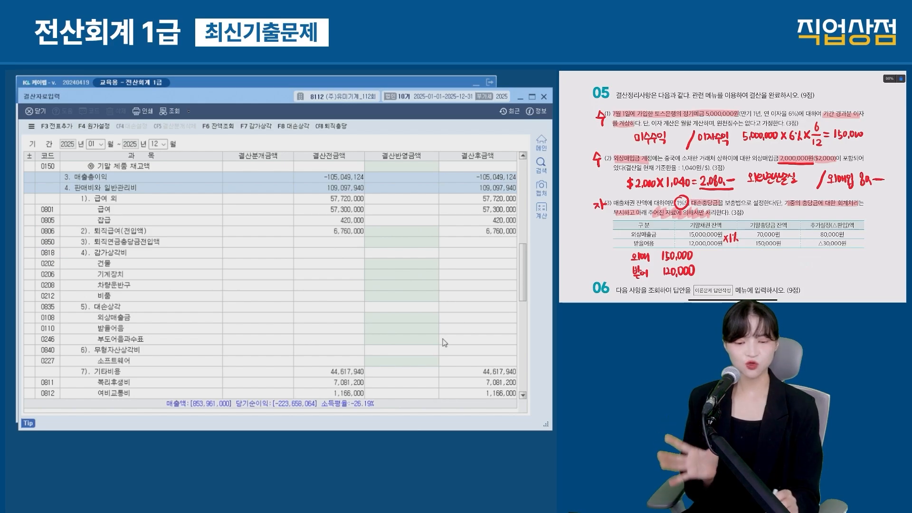
pyautogui.moveTo(752, 225); pyautogui.dragTo(784, 225)
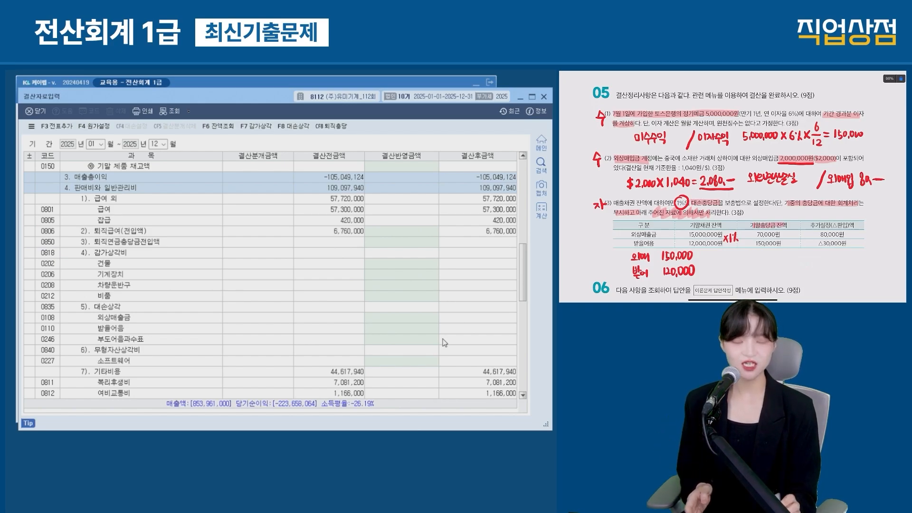
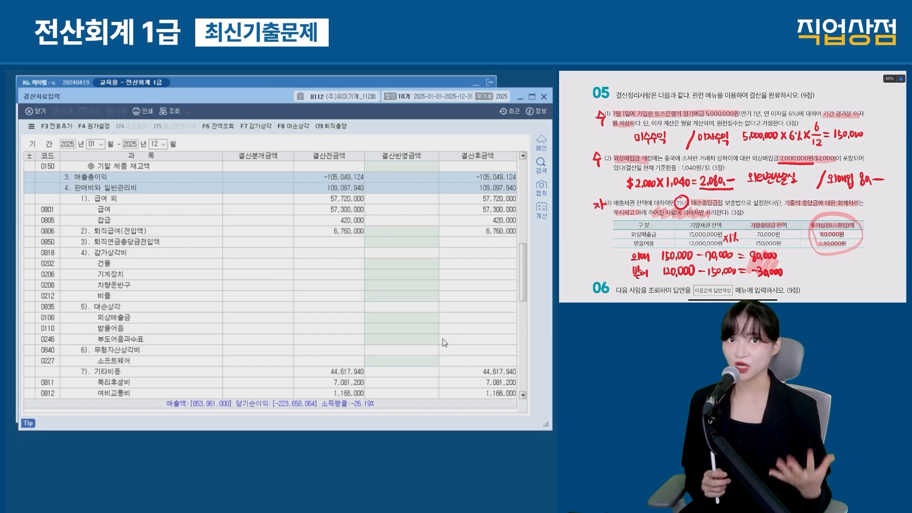
# Step: Enter bad-debt amounts of 80,000 for 외상매출금 and -30,000 for 받을어음, then start 전표추가
pyautogui.click(400, 327)
pyautogui.click(404, 317)
pyautogui.moveTo(69, 306)
pyautogui.mouseDown()
pyautogui.moveTo(188, 335)
pyautogui.moveTo(441, 328)
pyautogui.mouseUp()
pyautogui.write('80000')
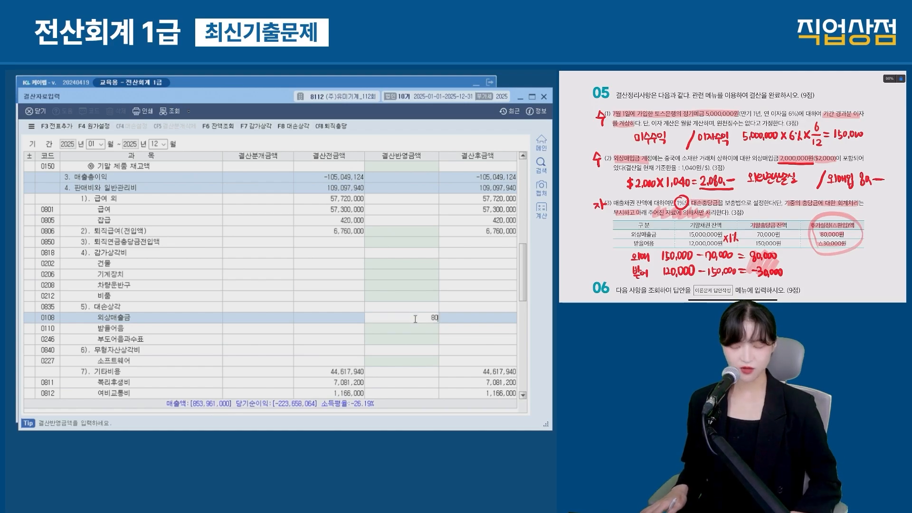
pyautogui.press('Return')
pyautogui.write('-30,000')
pyautogui.press('Return')
pyautogui.moveTo(450, 309)
pyautogui.mouseDown()
pyautogui.moveTo(448, 321)
pyautogui.moveTo(366, 337)
pyautogui.mouseUp()
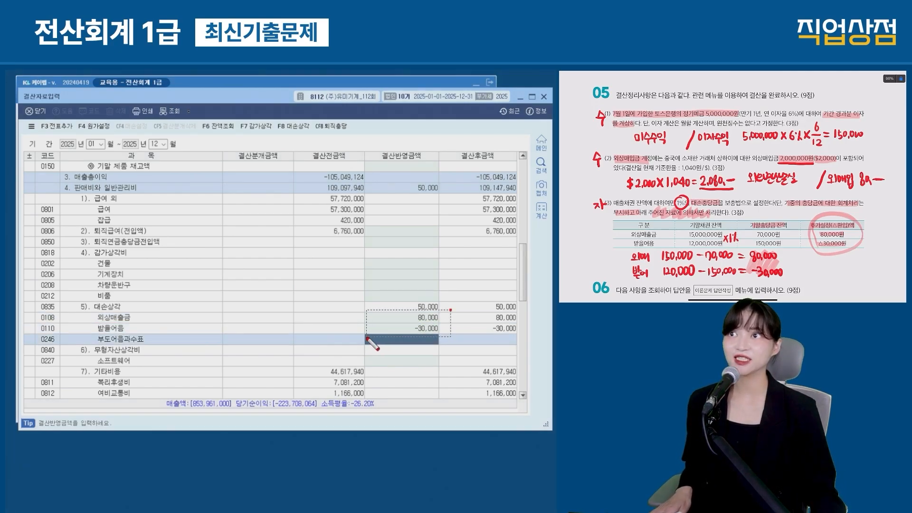
pyautogui.click(55, 125)
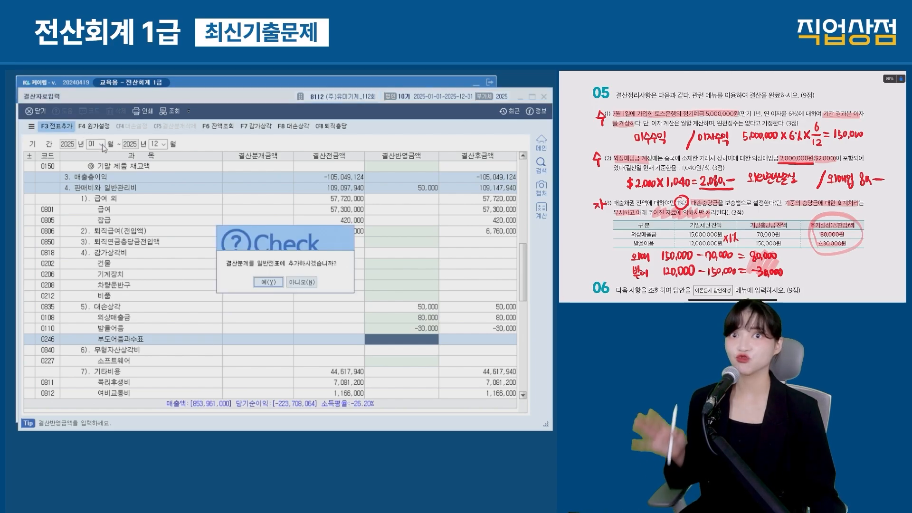
# Step: Confirm generating the closing journal entries and close 결산자료입력
pyautogui.click(278, 282)
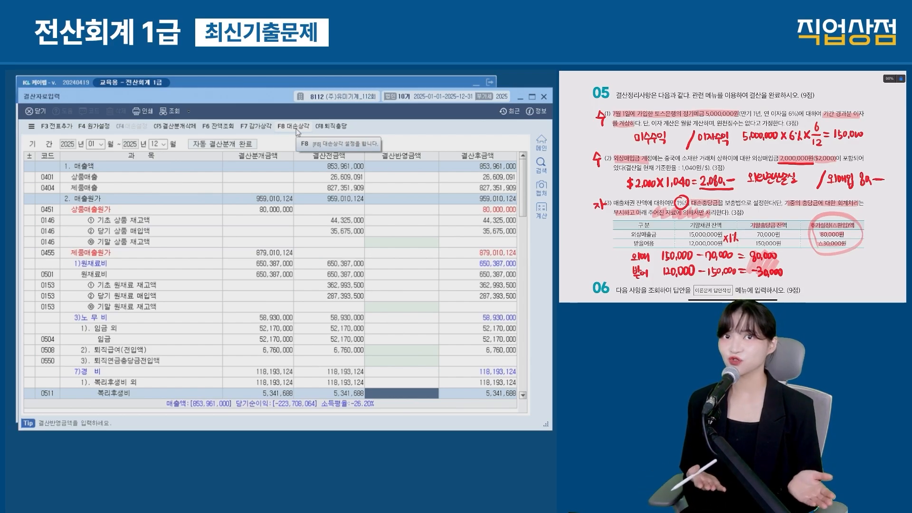
pyautogui.scroll(-3, 732, 190)
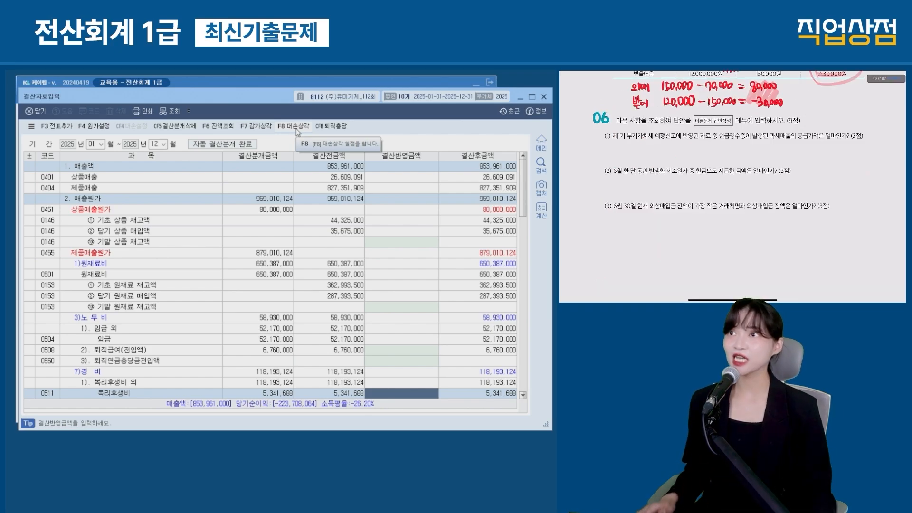
pyautogui.press('Escape')
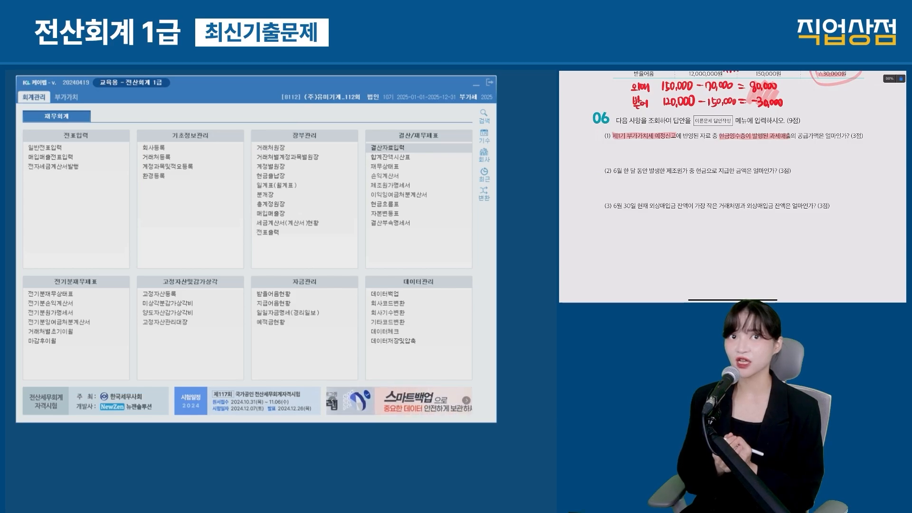
# Step: Open 매입매출장 for 2025-01-01 to 03-31, restricted to sales (구분 2)
pyautogui.click(277, 215)
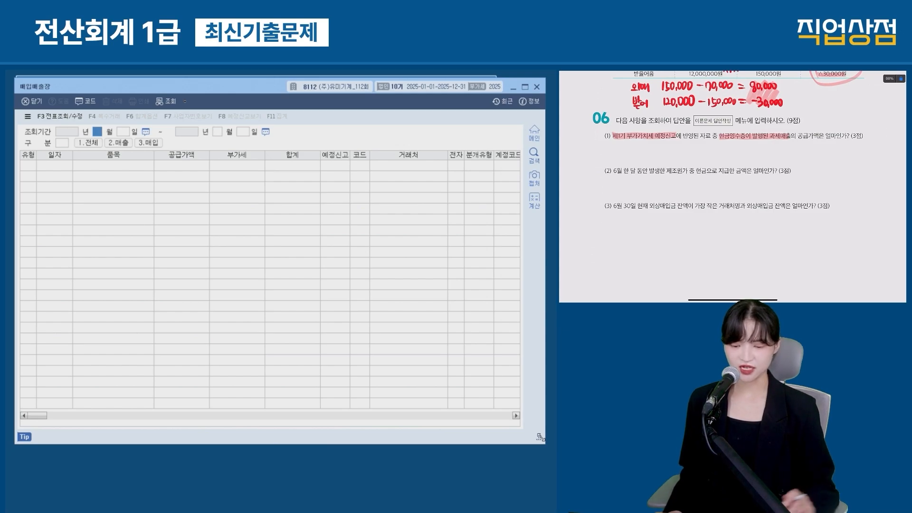
pyautogui.write('1')
pyautogui.press('Return')
pyautogui.write('3')
pyautogui.press('Return')
pyautogui.write('31')
pyautogui.press('Return')
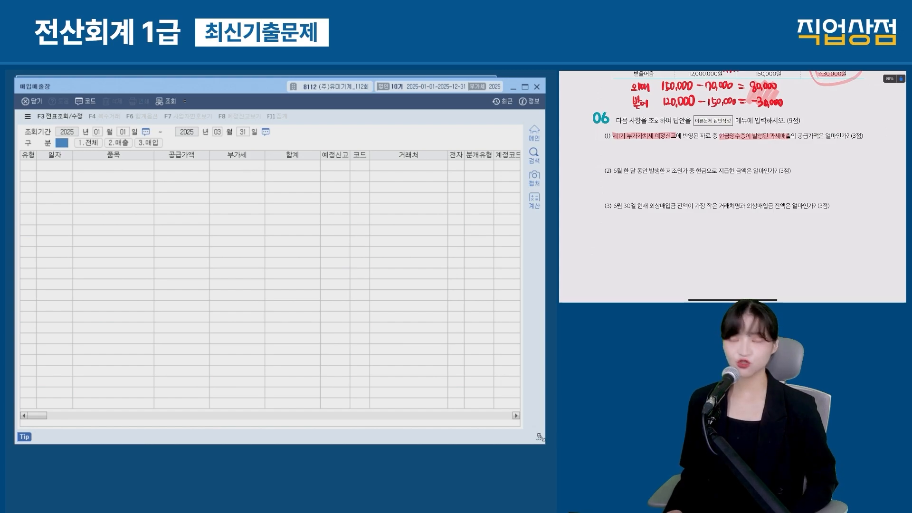
pyautogui.write('2')
pyautogui.press('Return')
# Step: Filter to type 22.현과 and find the 2025-03-20 row with 700,000 supply value
pyautogui.click(226, 142)
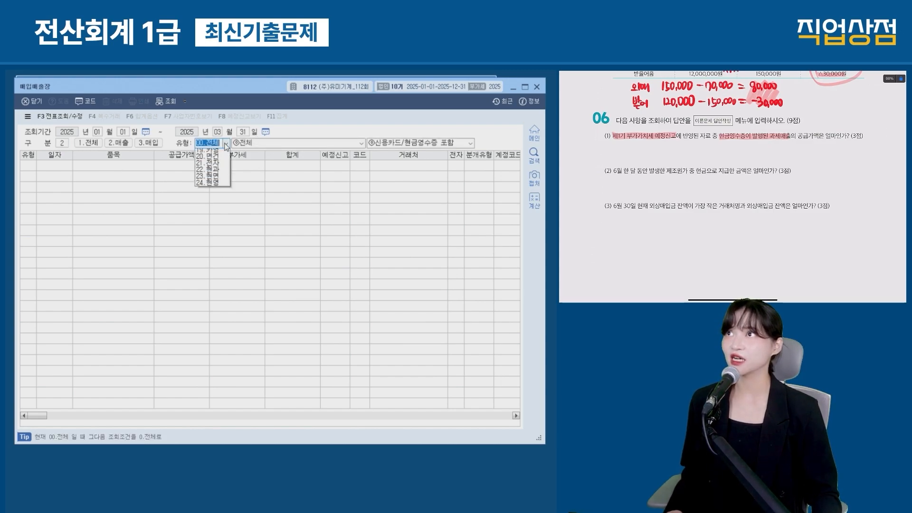
pyautogui.moveTo(194, 225); pyautogui.dragTo(230, 236)
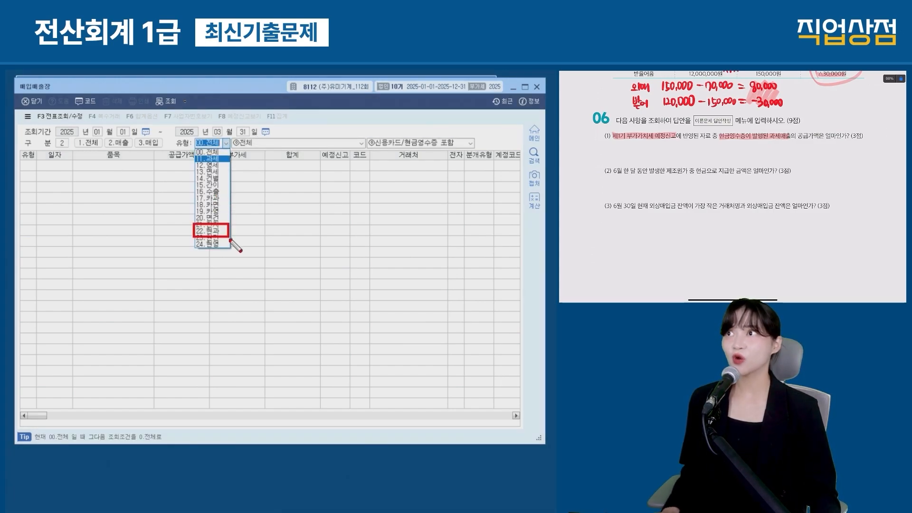
pyautogui.press('Escape')
pyautogui.press('Return')
pyautogui.hotkey('shift', 'Tab')
pyautogui.click(223, 144)
pyautogui.click(219, 232)
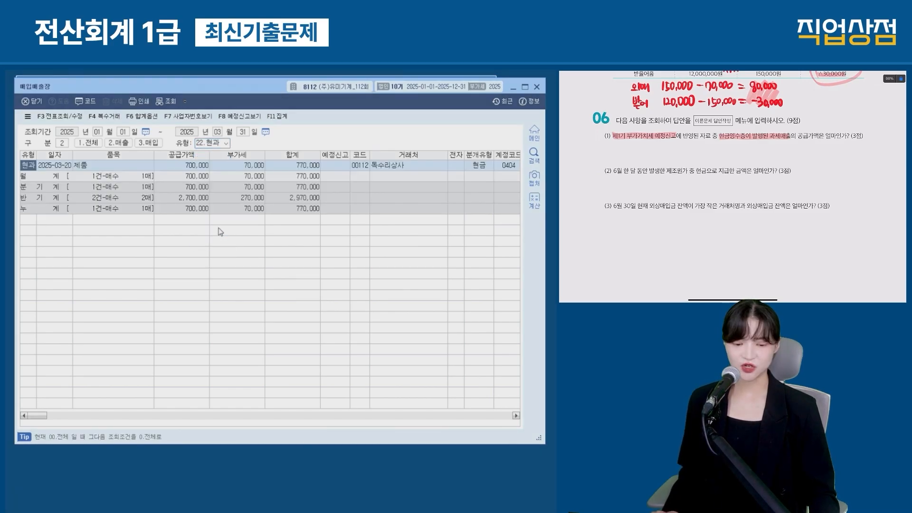
pyautogui.moveTo(19, 158); pyautogui.dragTo(394, 173)
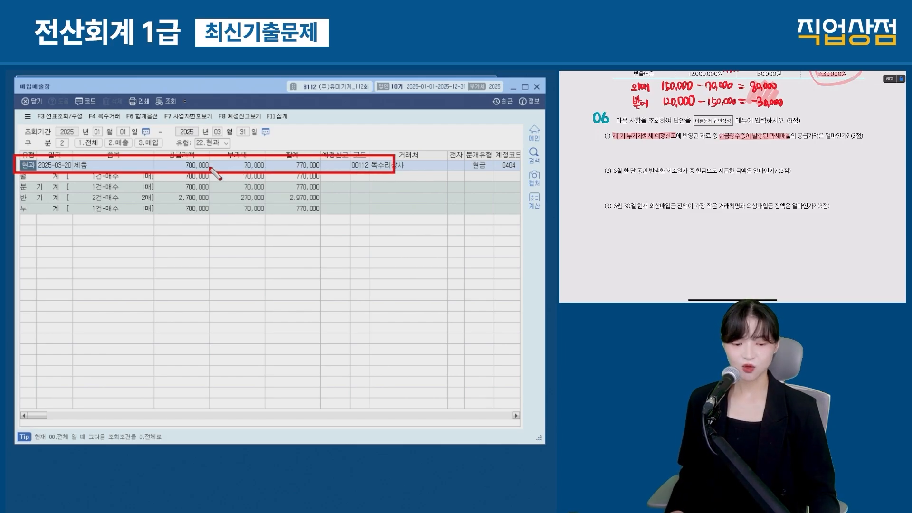
pyautogui.moveTo(160, 159); pyautogui.dragTo(212, 174)
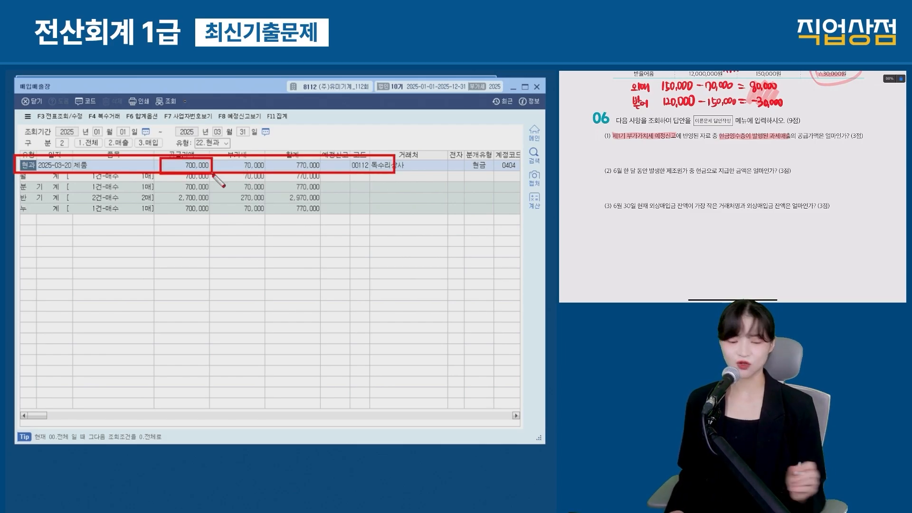
# Step: Note 700,000 as answer (1), highlight question (2)'s wording, and close the ledger
pyautogui.moveTo(698, 144); pyautogui.dragTo(714, 153)
pyautogui.press('Escape')
pyautogui.moveTo(716, 149); pyautogui.dragTo(724, 149)
pyautogui.moveTo(612, 170); pyautogui.dragTo(745, 172)
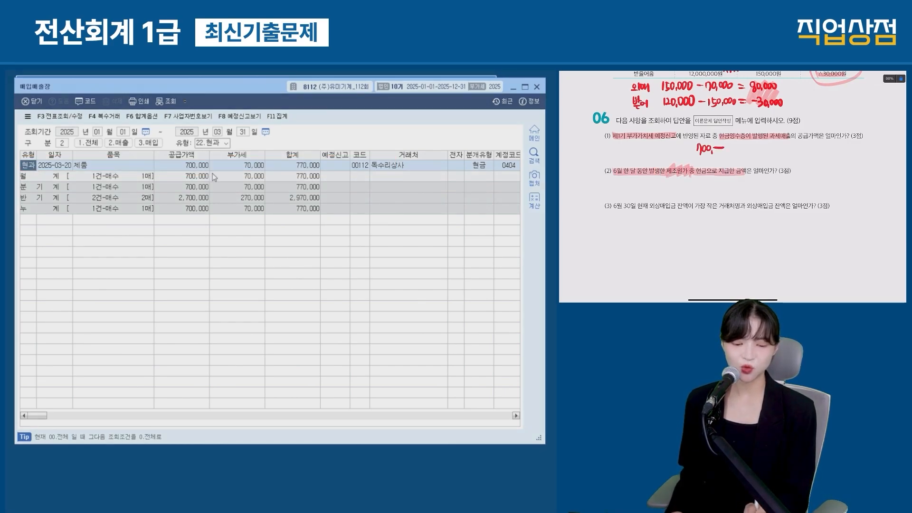
pyautogui.click(701, 171)
pyautogui.click(724, 171)
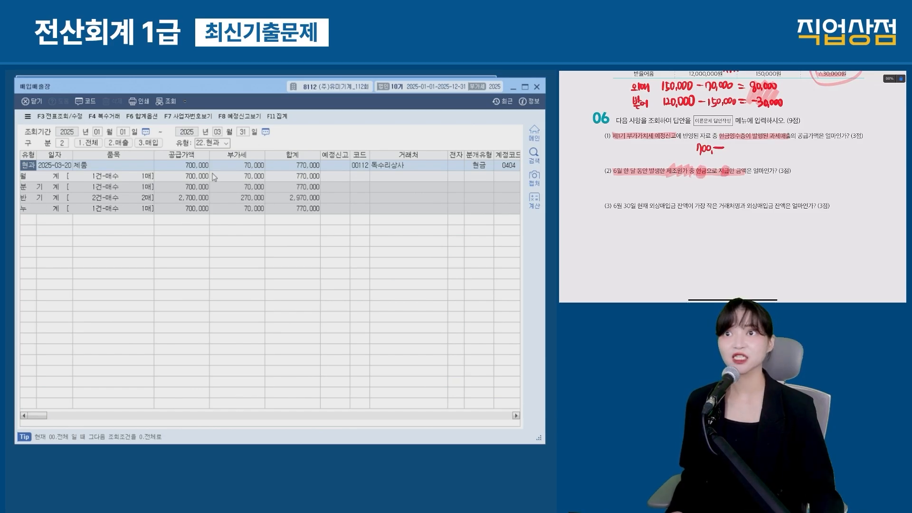
pyautogui.press('Escape')
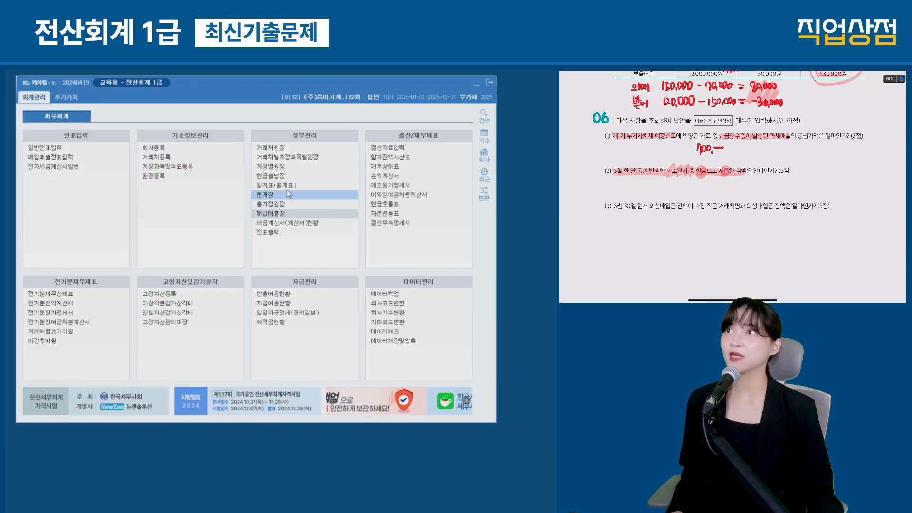
# Step: Show the June 2025 일계표(월계표) and read 3,162,300 cash under 5.제조원가
pyautogui.click(285, 185)
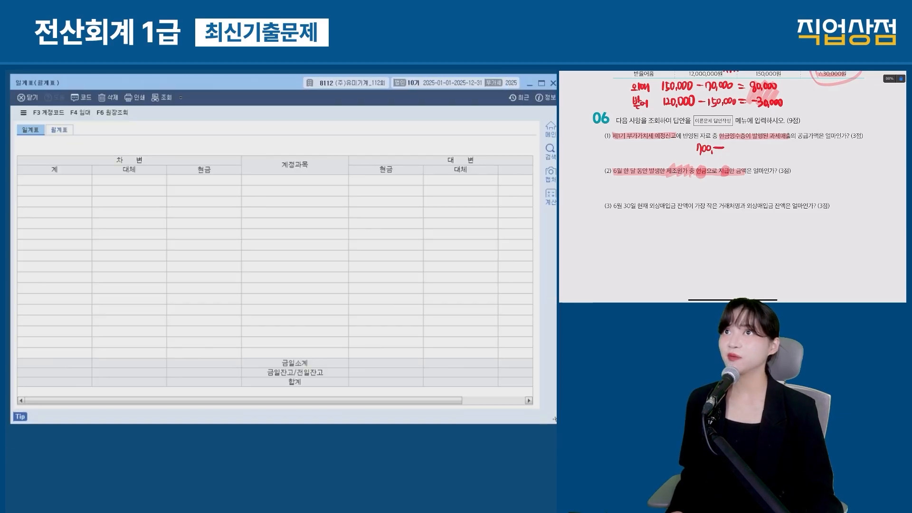
pyautogui.write('6')
pyautogui.press('Return')
pyautogui.press('Return')
pyautogui.press('Return')
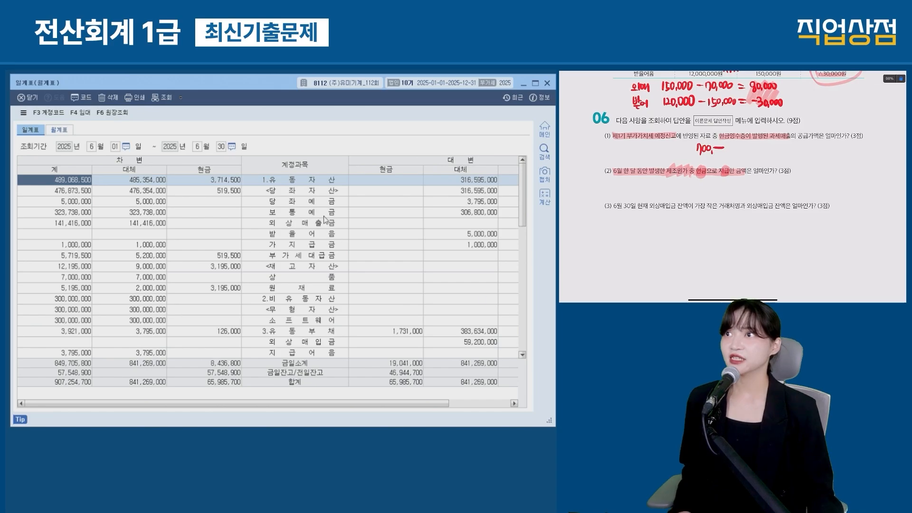
pyautogui.scroll(-6, 347, 231)
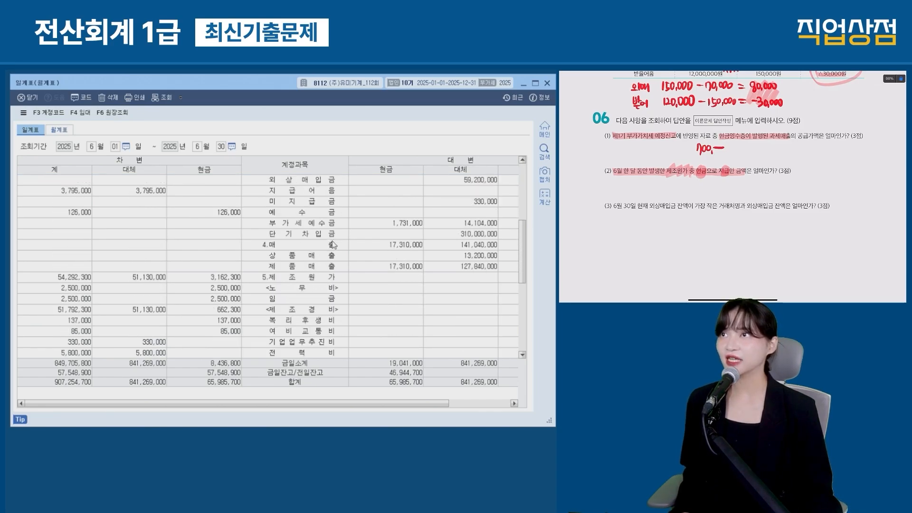
pyautogui.scroll(-1, 328, 248)
pyautogui.moveTo(243, 207); pyautogui.dragTo(346, 217)
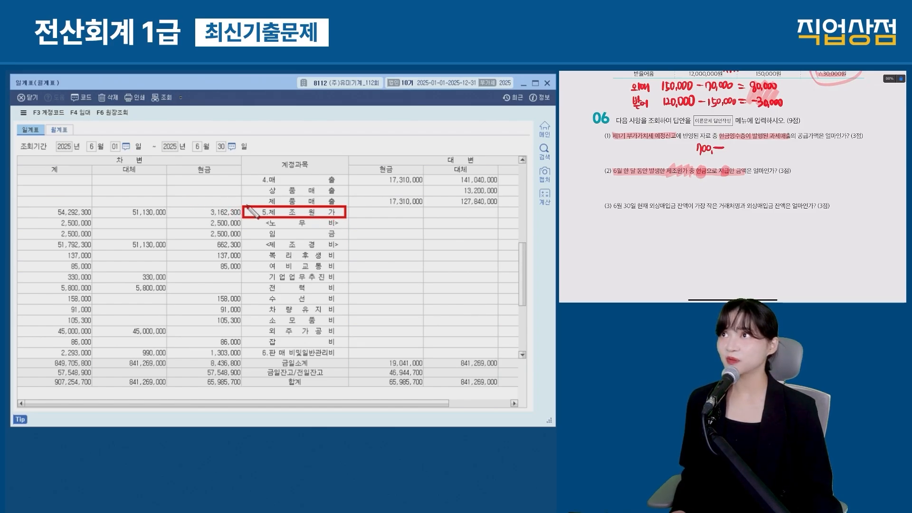
pyautogui.moveTo(242, 206); pyautogui.dragTo(168, 219)
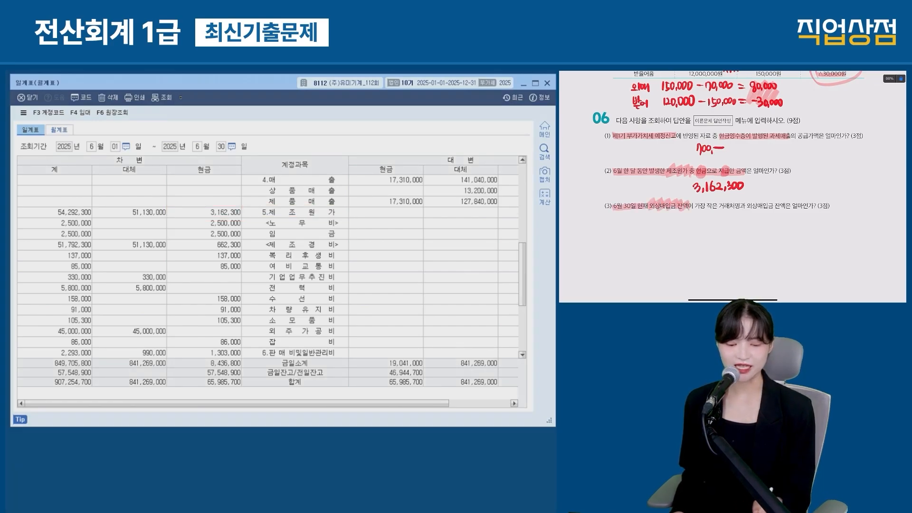
pyautogui.click(345, 244)
# Step: Open 거래처원장 balances for 2025-06-30 with account 외상매입금
pyautogui.press('Escape')
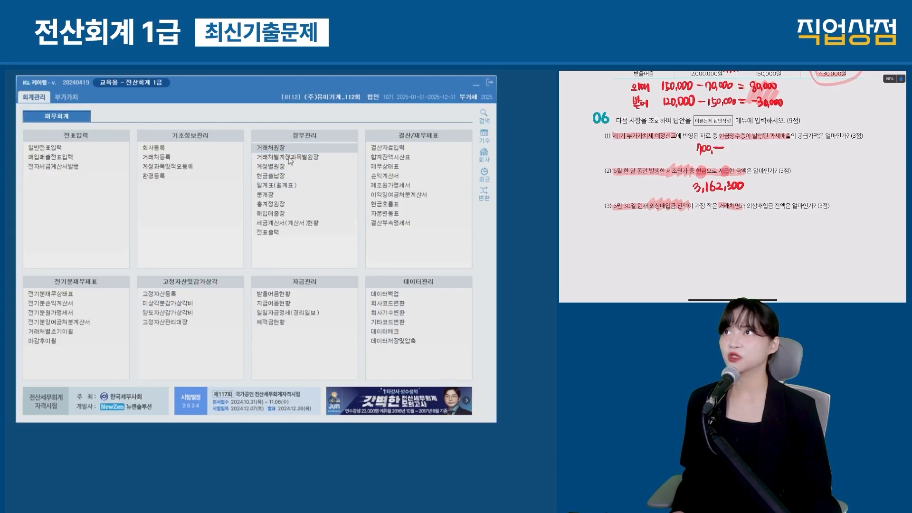
pyautogui.click(279, 148)
pyautogui.moveTo(586, 458); pyautogui.dragTo(544, 427)
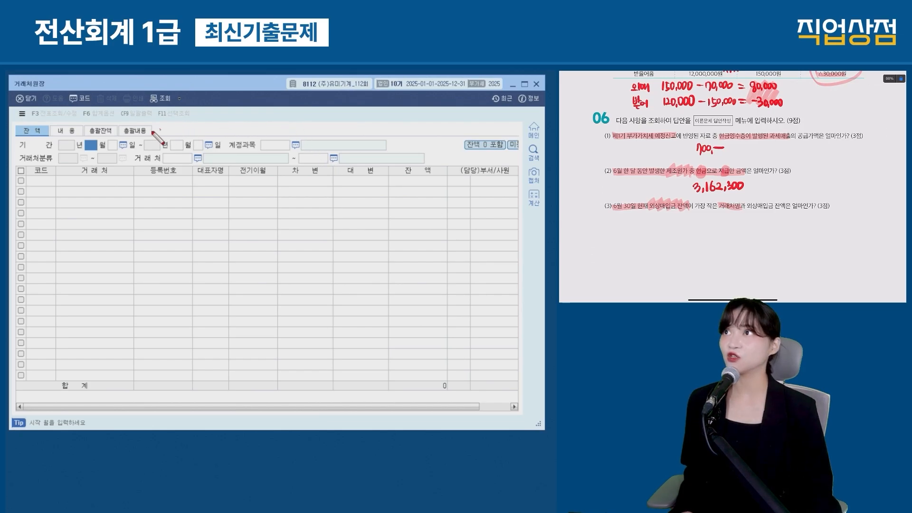
pyautogui.write('6')
pyautogui.press('Return')
pyautogui.write('6')
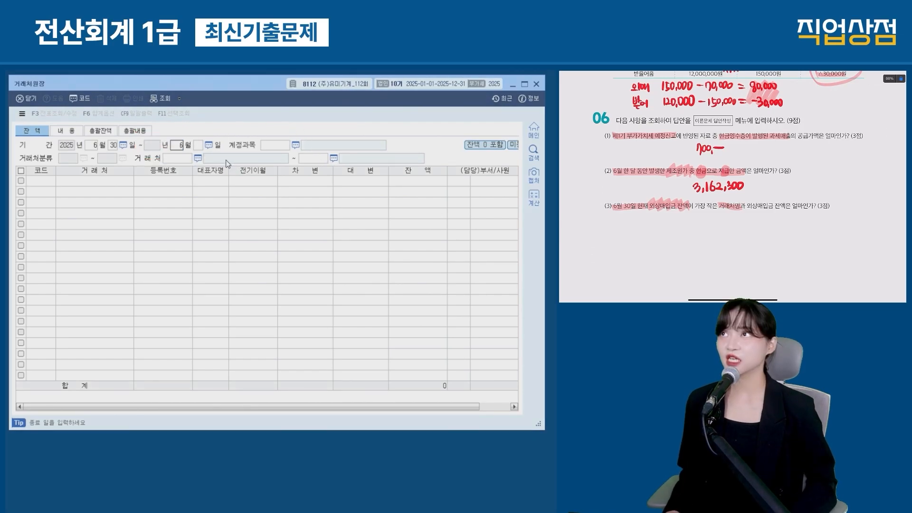
pyautogui.press('Return')
pyautogui.write('외상매입')
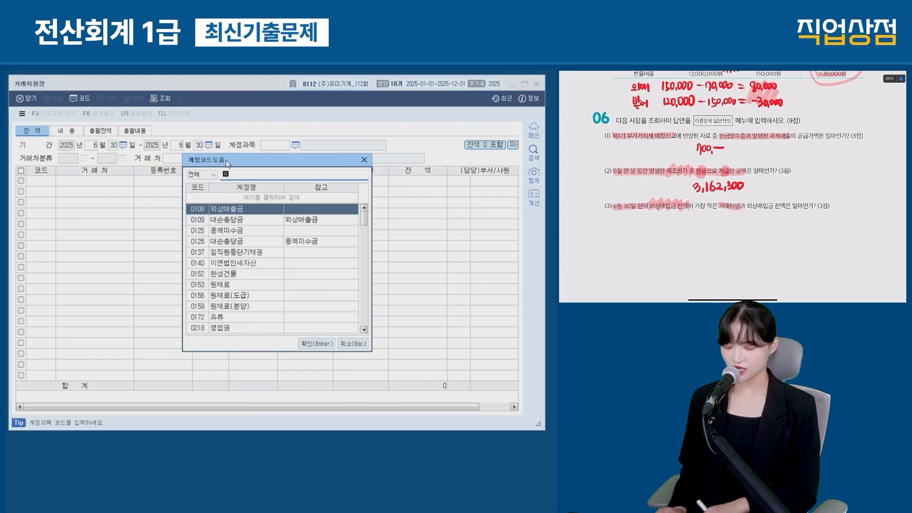
pyautogui.press('Return')
pyautogui.press('Return')
pyautogui.press('Return')
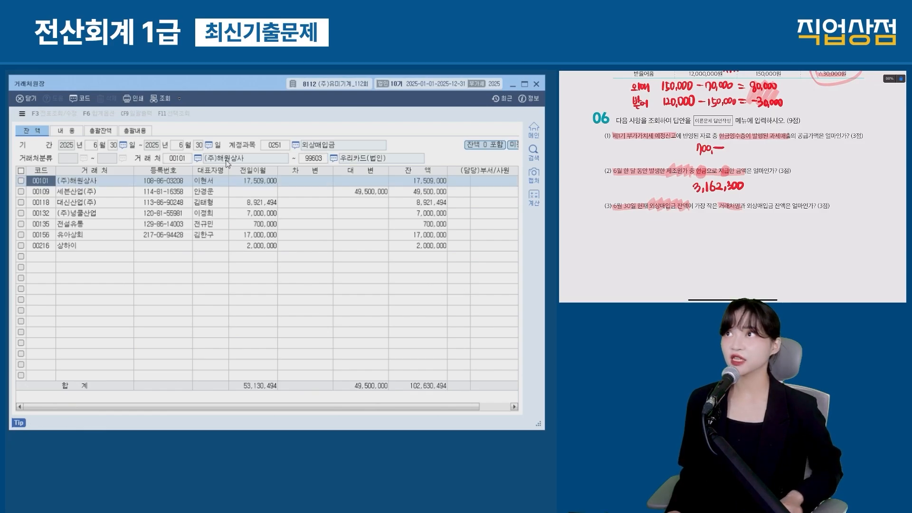
# Step: Identify 전설유통 as the lowest balance, 700,000, and close the vendor ledger
pyautogui.moveTo(379, 158); pyautogui.dragTo(456, 257)
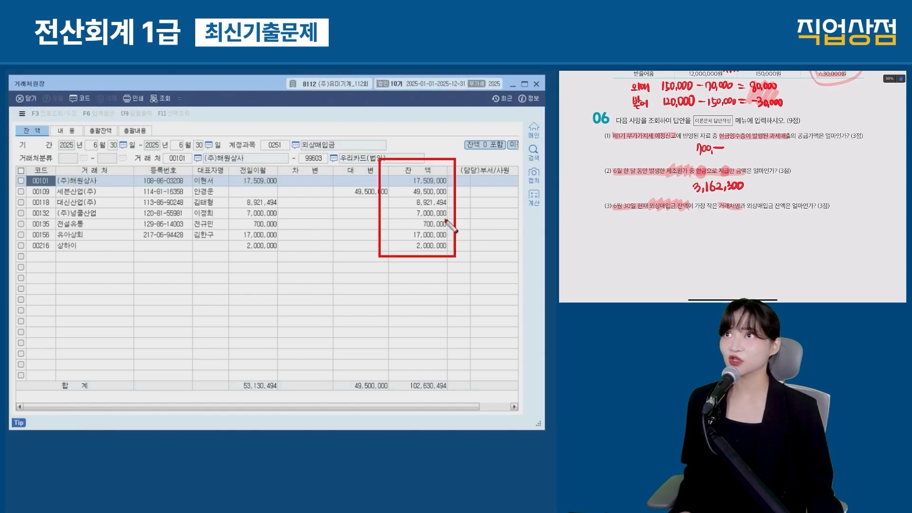
pyautogui.moveTo(387, 217); pyautogui.dragTo(451, 229)
pyautogui.moveTo(132, 217); pyautogui.dragTo(48, 230)
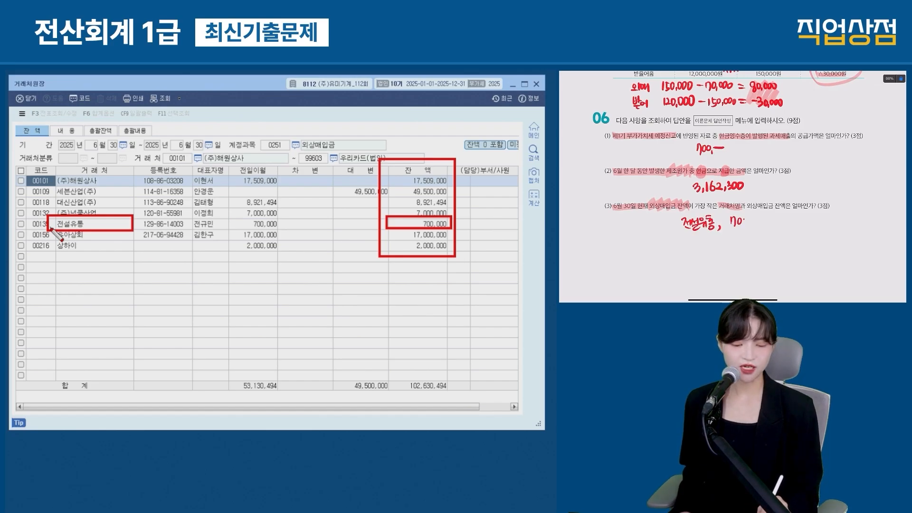
pyautogui.press('Escape')
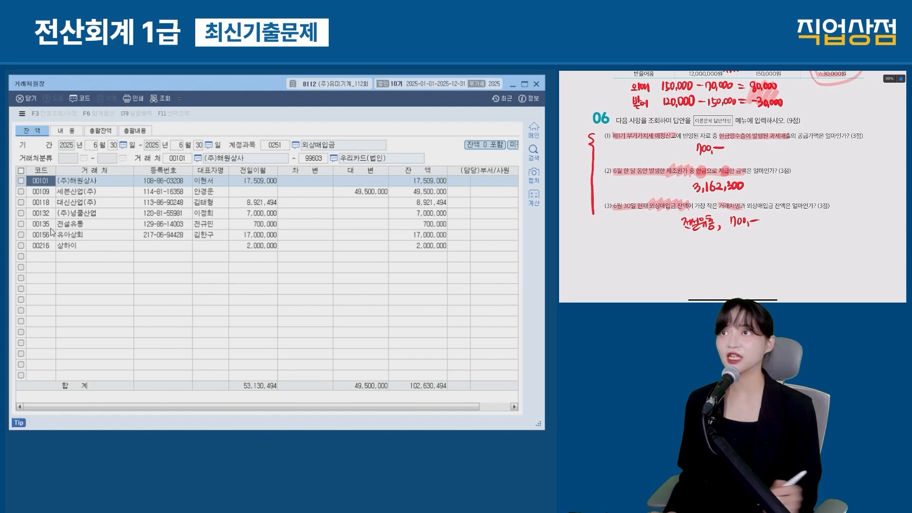
pyautogui.press('Escape')
pyautogui.press('Escape')
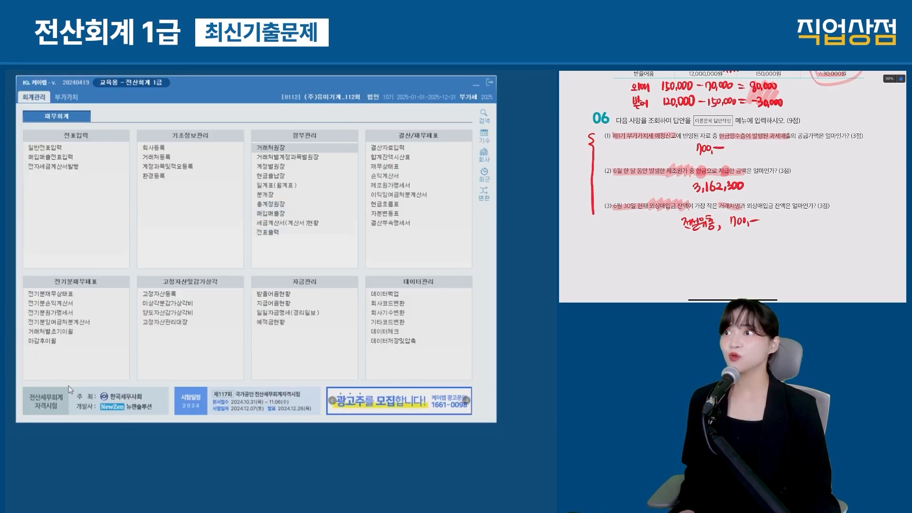
pyautogui.moveTo(20, 422); pyautogui.dragTo(149, 464)
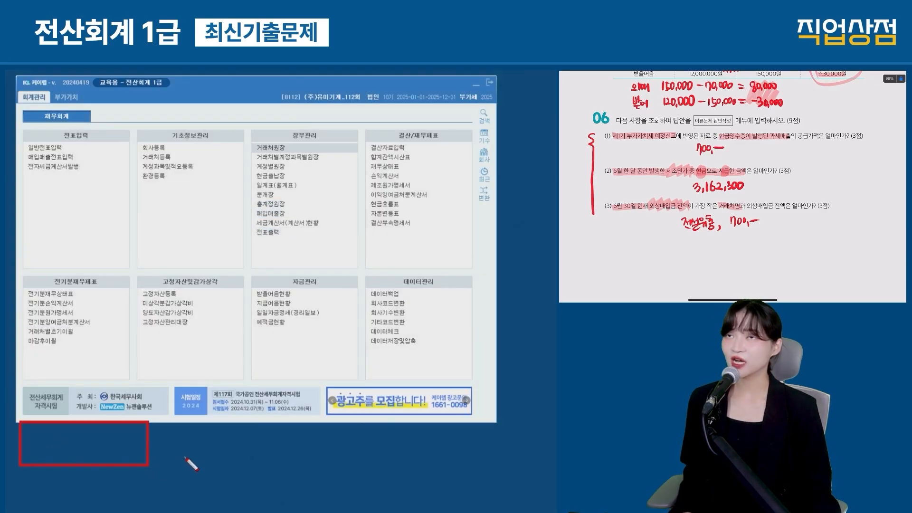